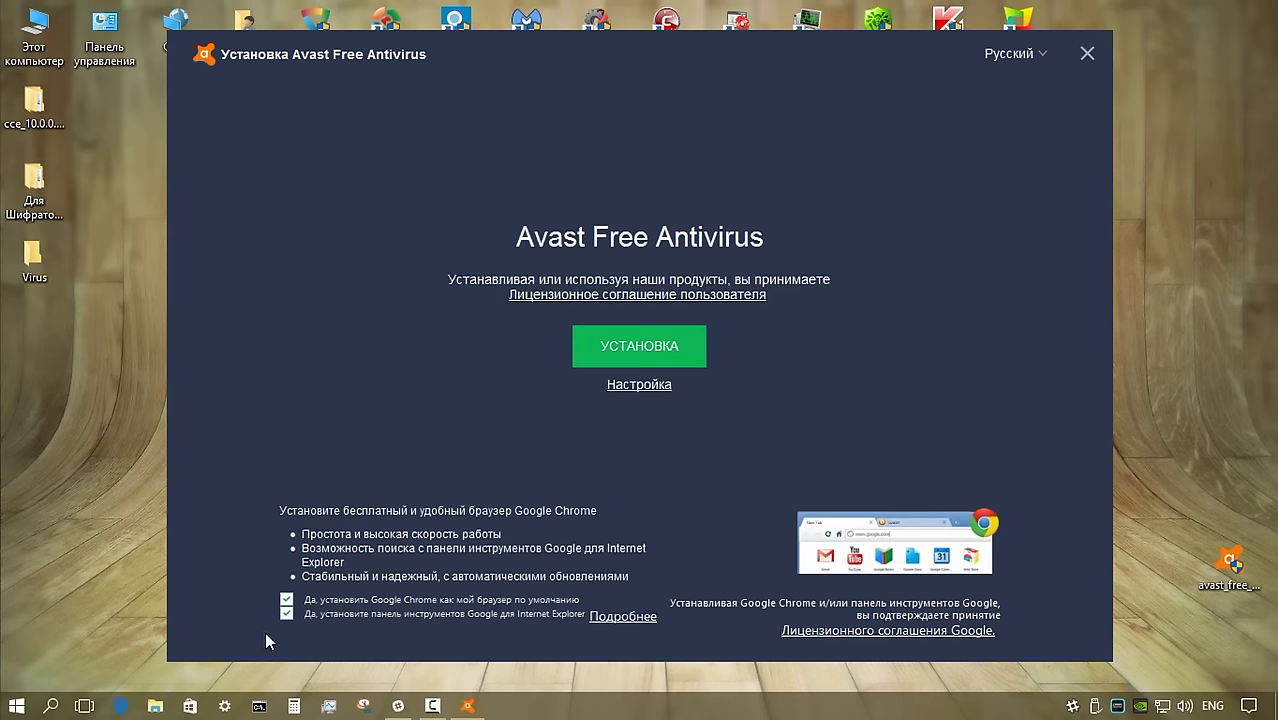
Decline the Google Chrome and Google Toolbar offers and open the customized installation settings
left_click(287, 614)
left_click(287, 600)
left_click(646, 385)
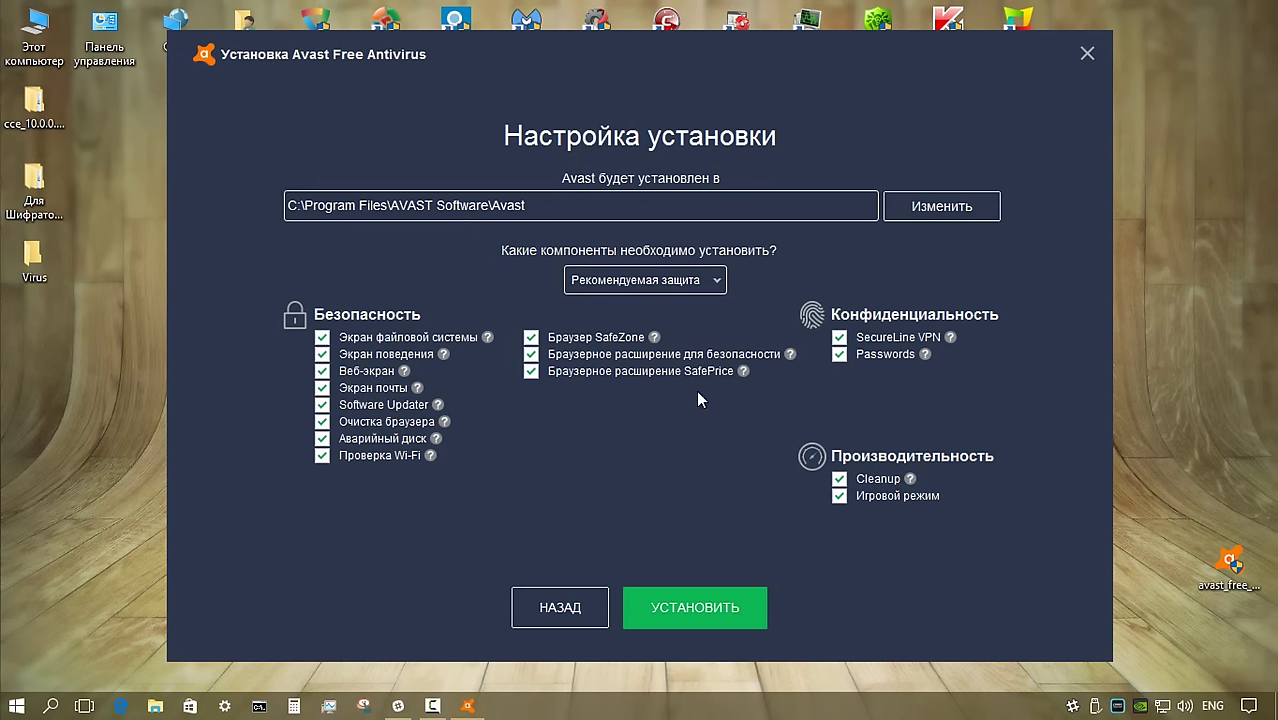
Try the minimal protection preset, and set the component selection to Настраиваемая защита (custom protection)
left_click(717, 283)
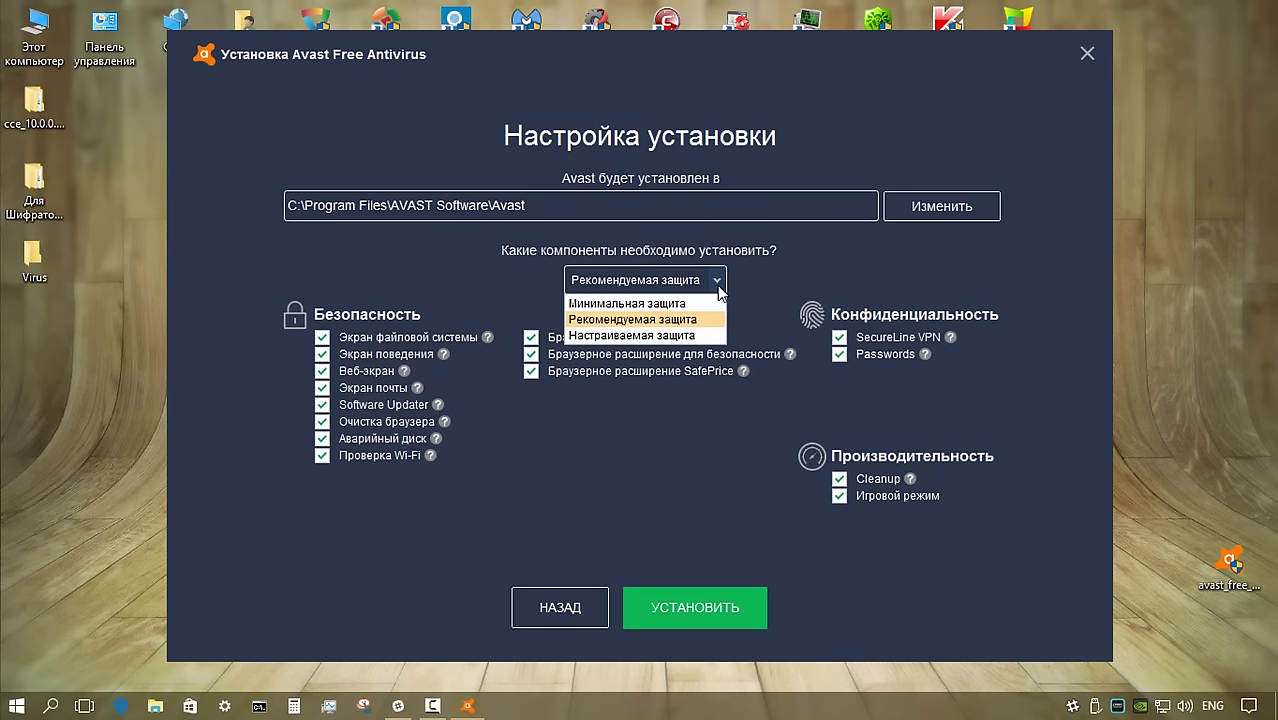
left_click(696, 303)
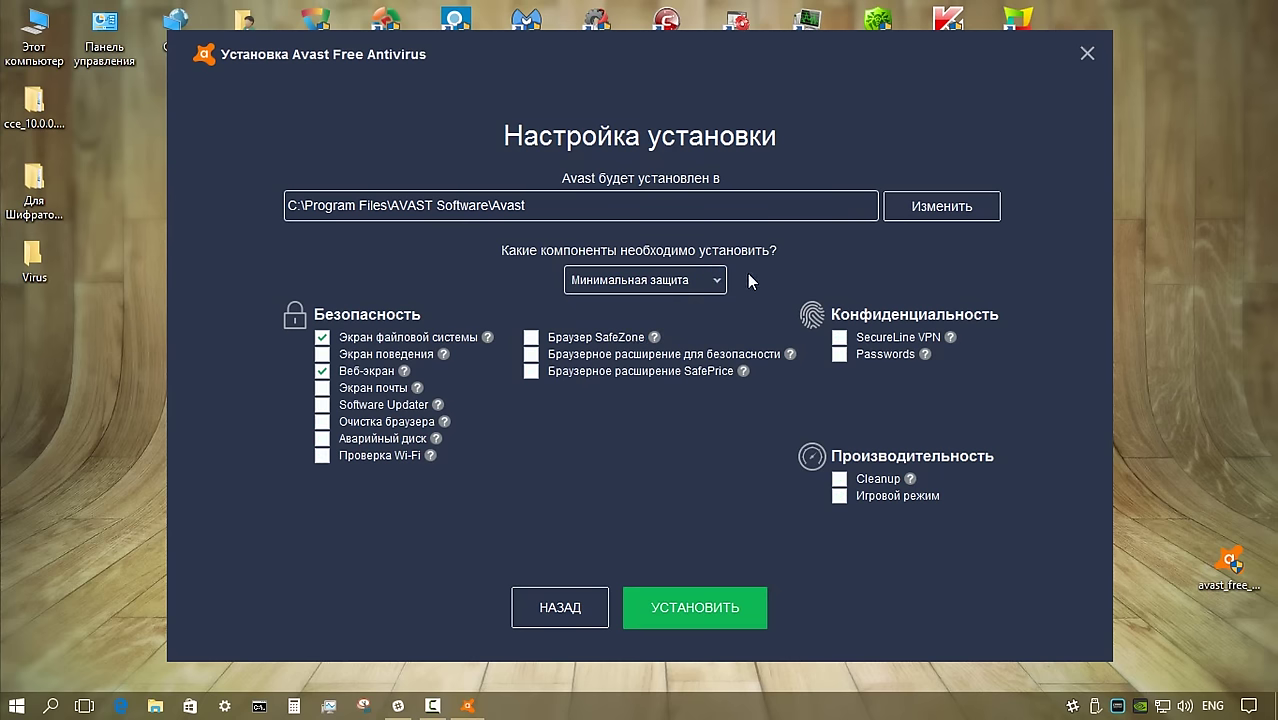
left_click(717, 280)
left_click(700, 336)
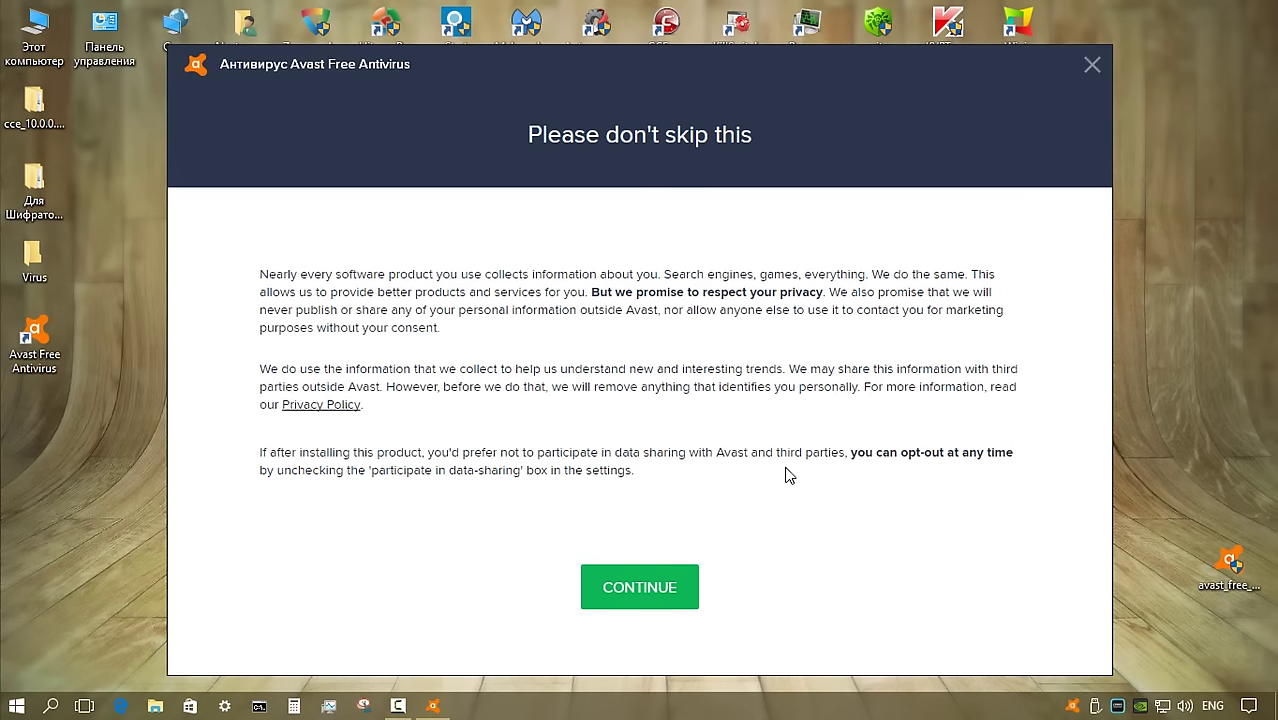
Finish the initial setup by declining the Android phone protection, and view and dismiss the welcome discount offer
left_click(640, 585)
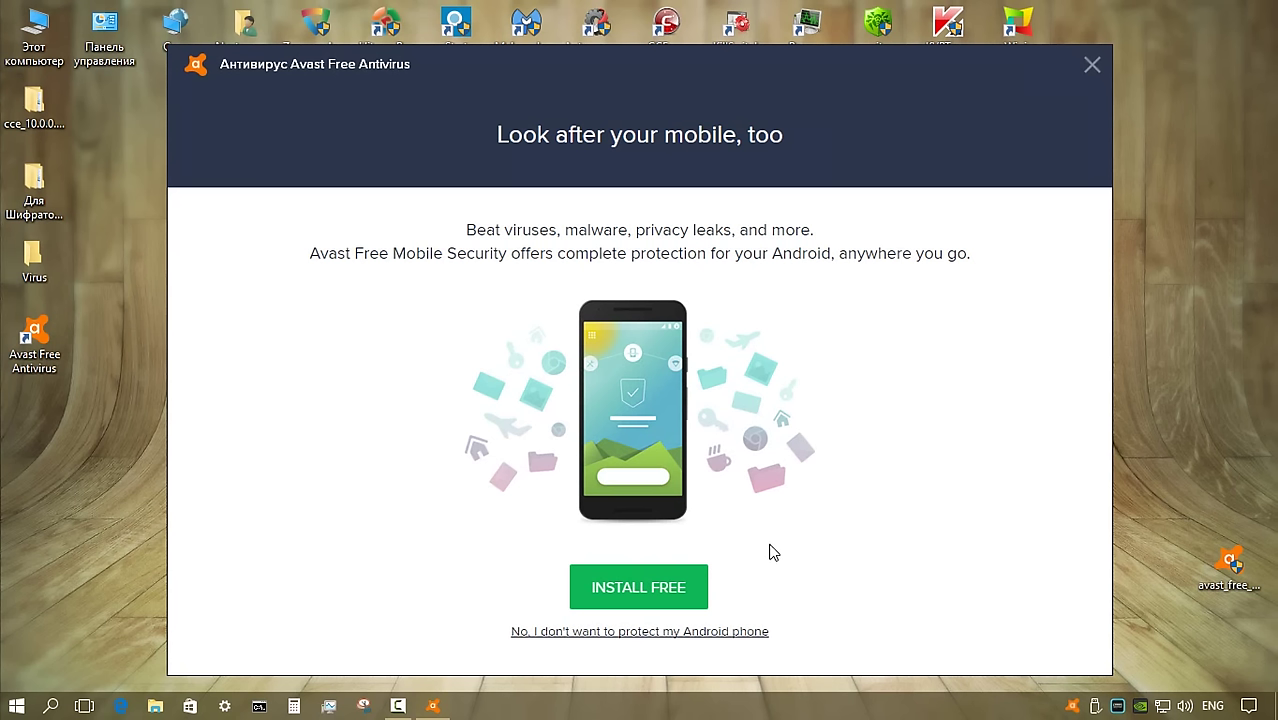
left_click(700, 632)
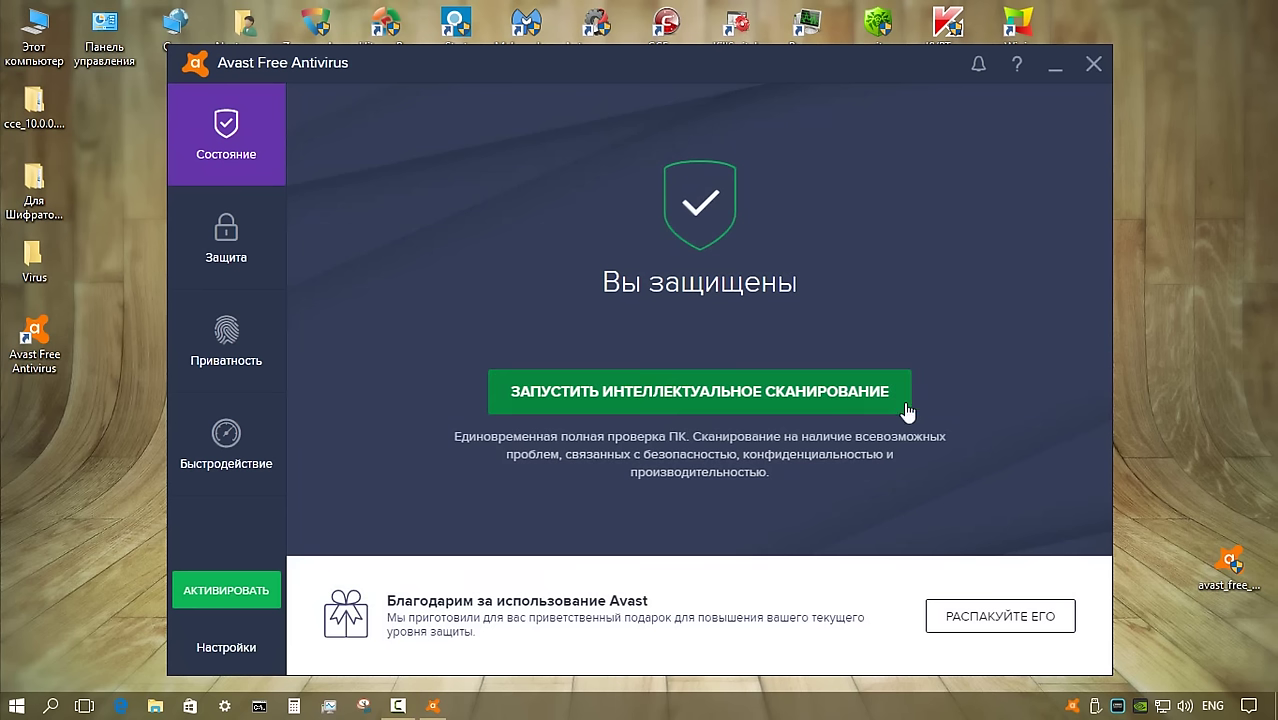
left_click(858, 628)
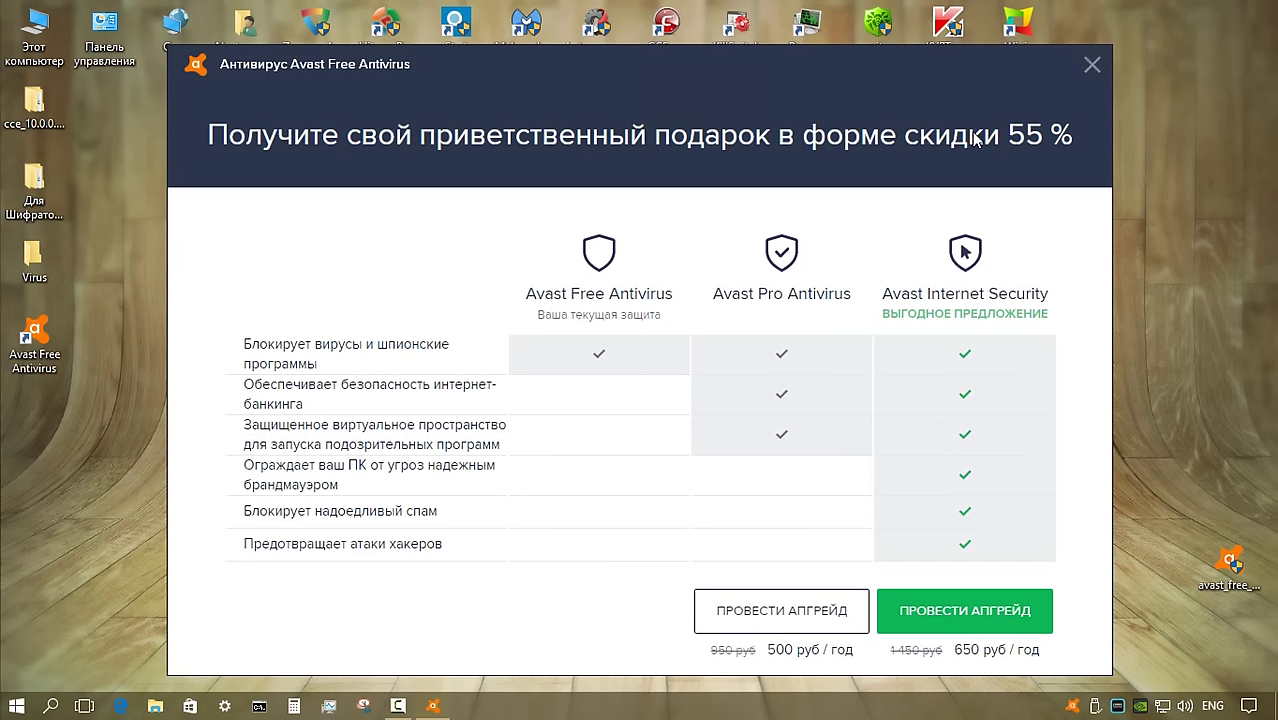
left_click(1092, 64)
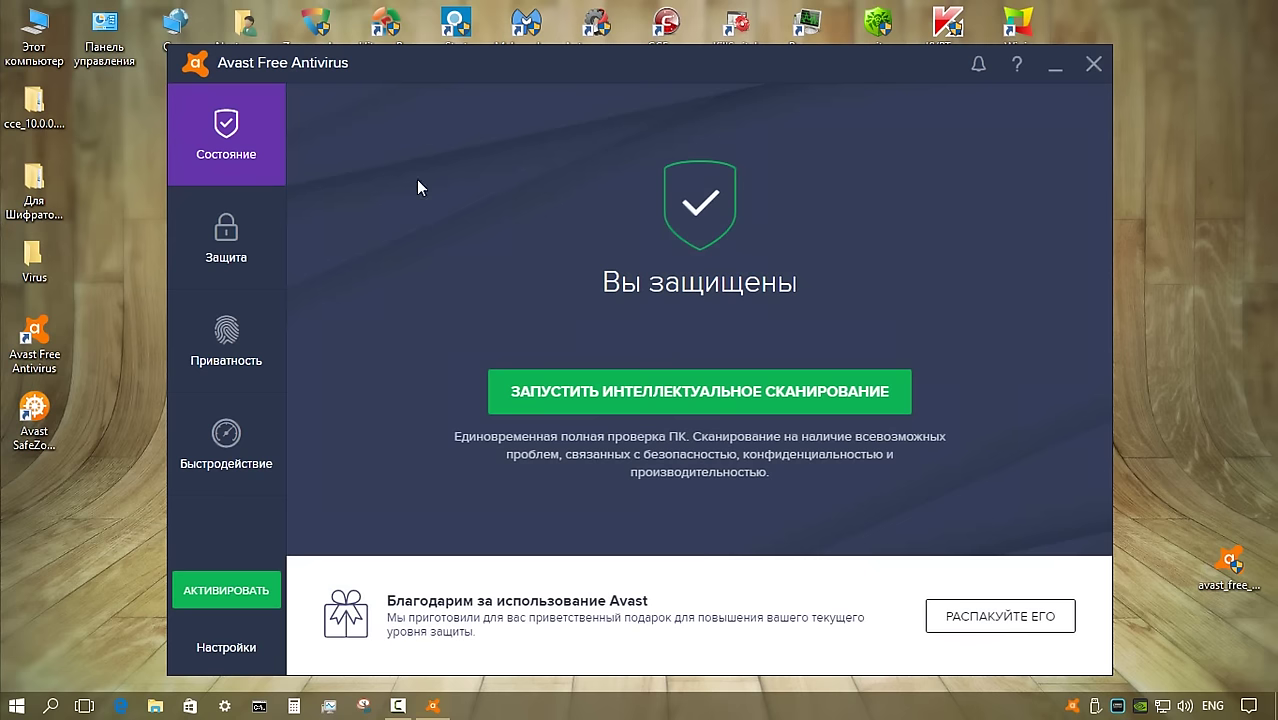
Run a smart scan and go through its problem-solving steps, skipping the WinRAR update and the Avast Cleanup Premium subscription
left_click(761, 402)
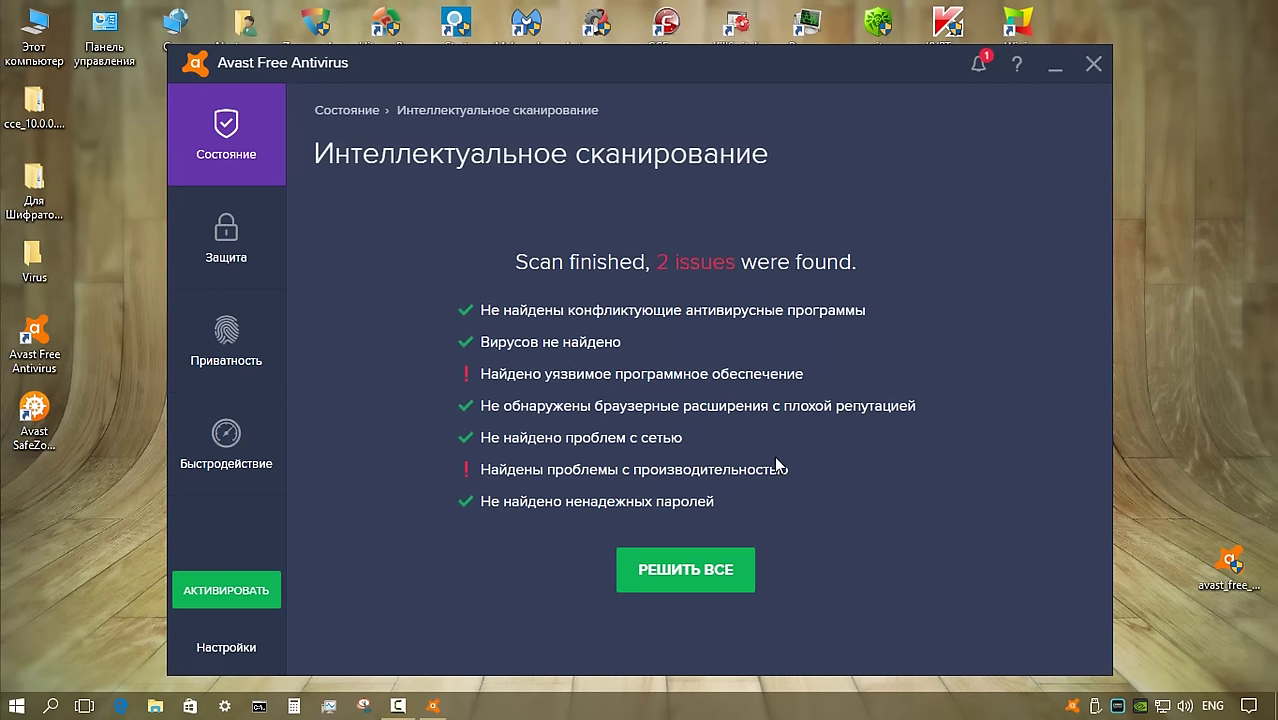
left_click(712, 569)
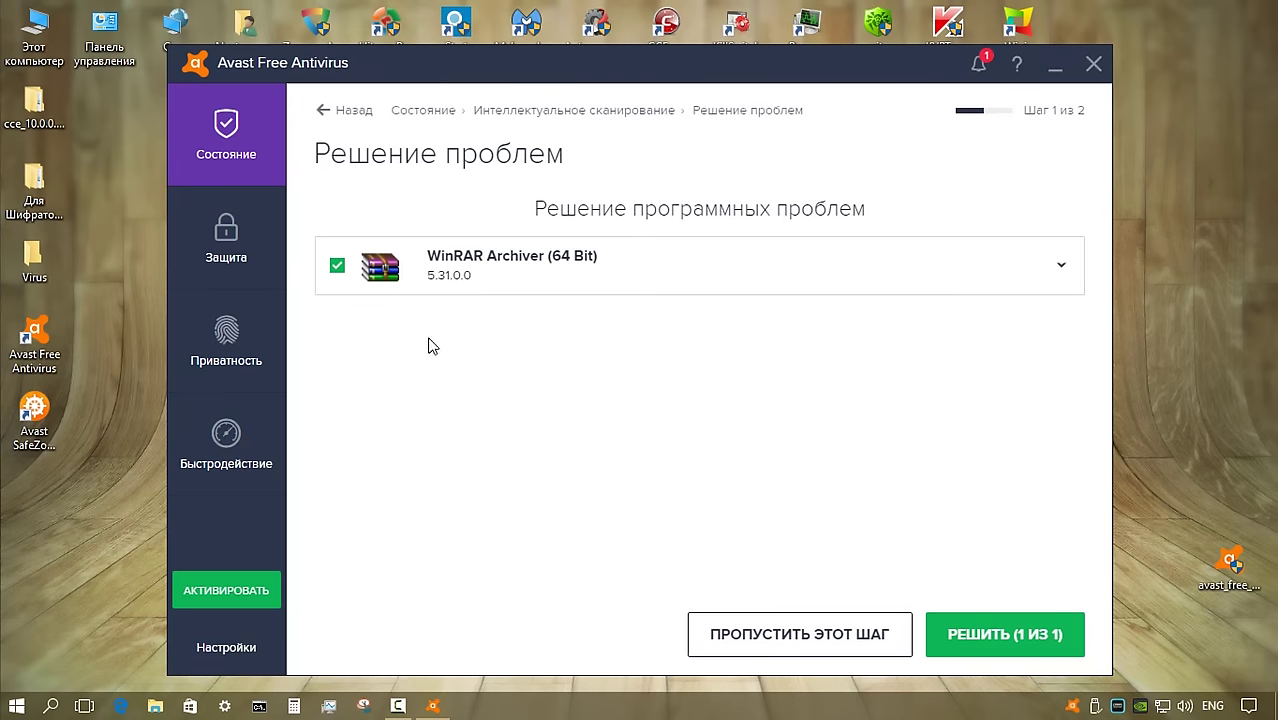
left_click(792, 622)
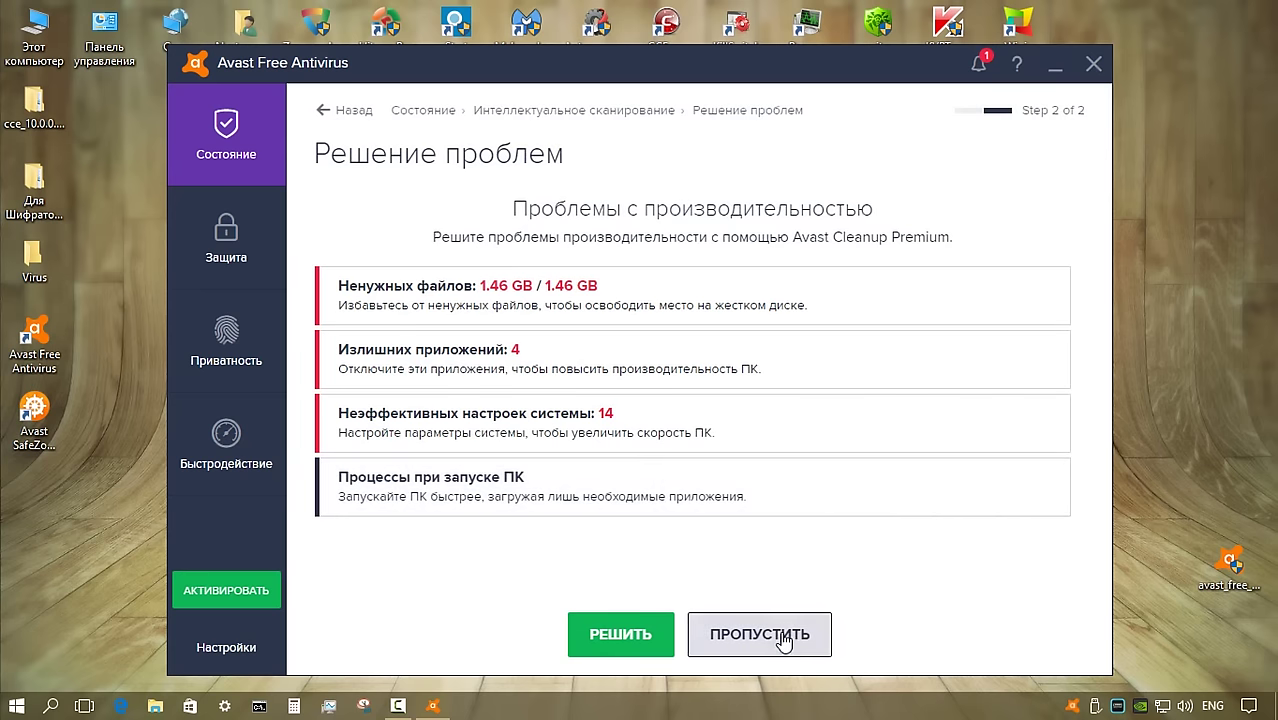
left_click(650, 634)
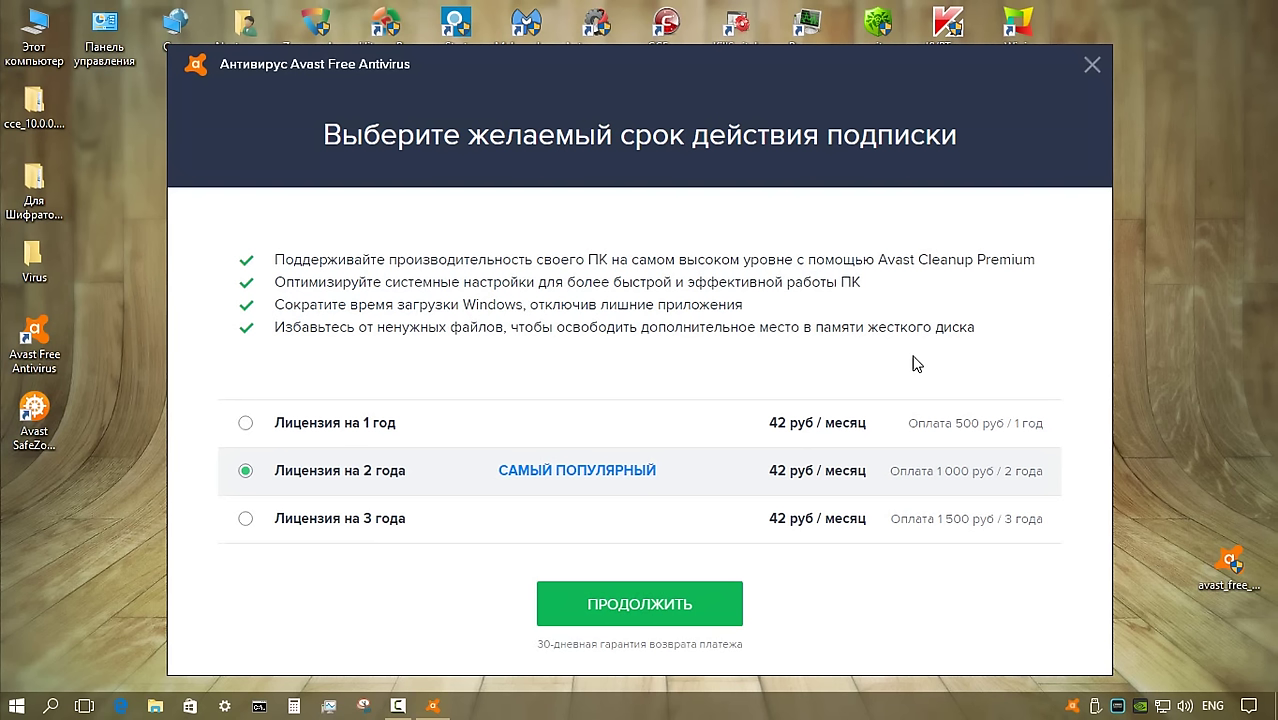
key("Escape")
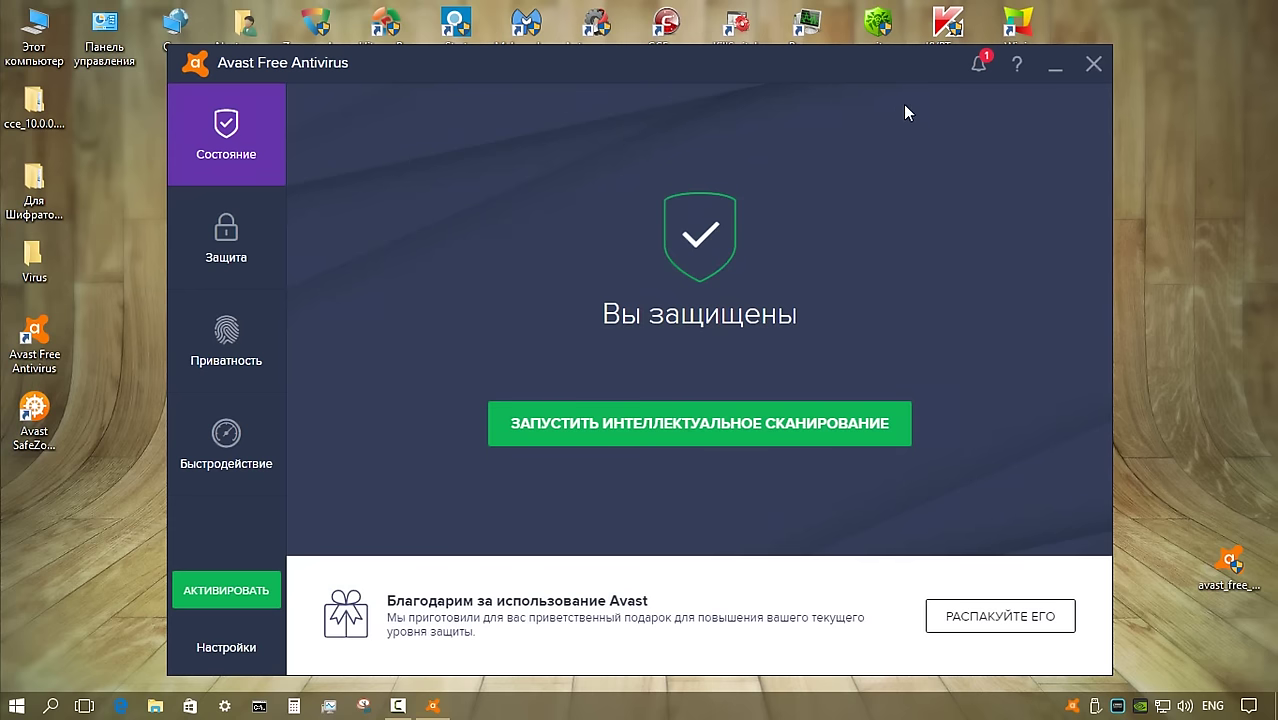
Look at the smart scan notification's details and the program's help overview
left_click(979, 70)
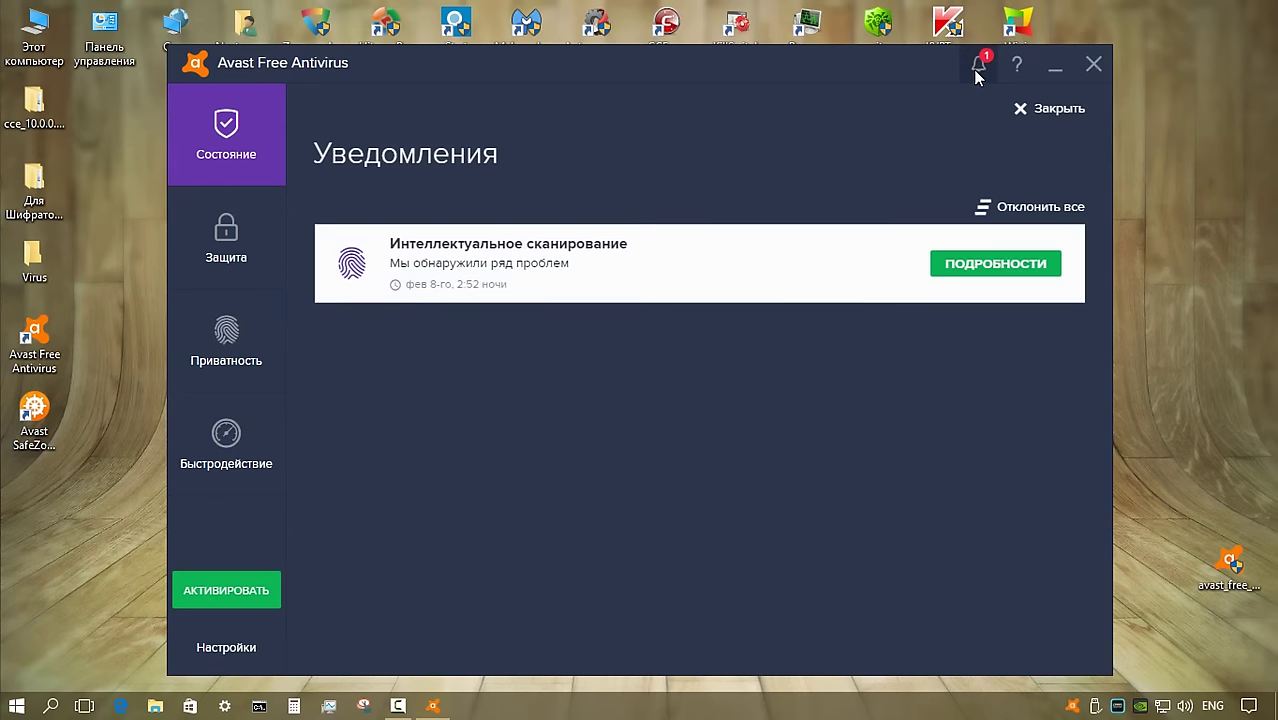
left_click(995, 263)
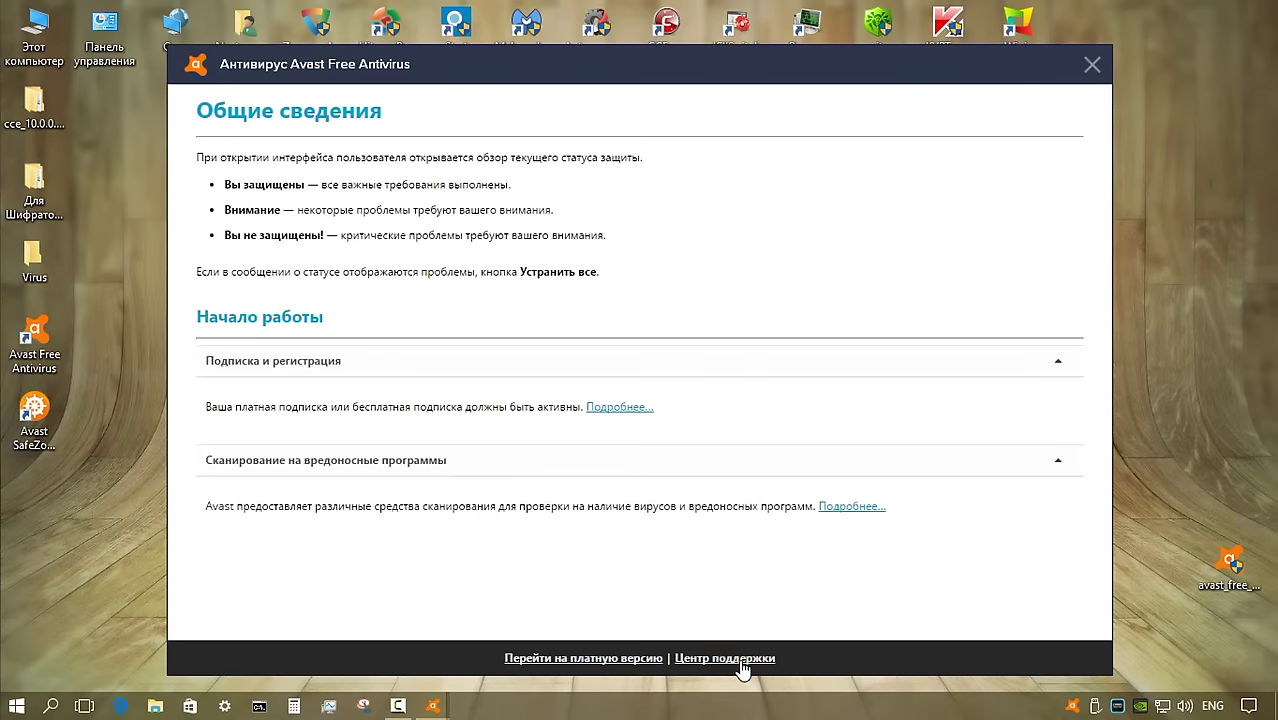
left_click(1092, 64)
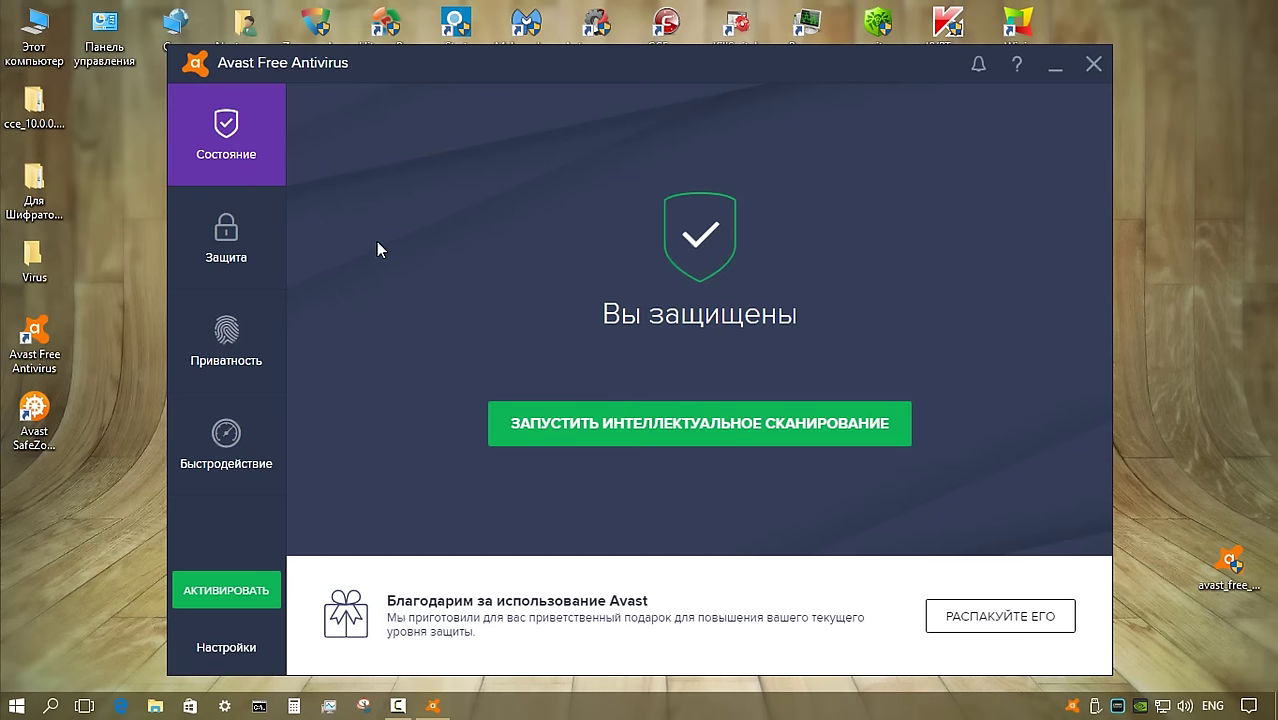
Open the antivirus protection component and examine the full scan's scheduling options without changing them
left_click(232, 252)
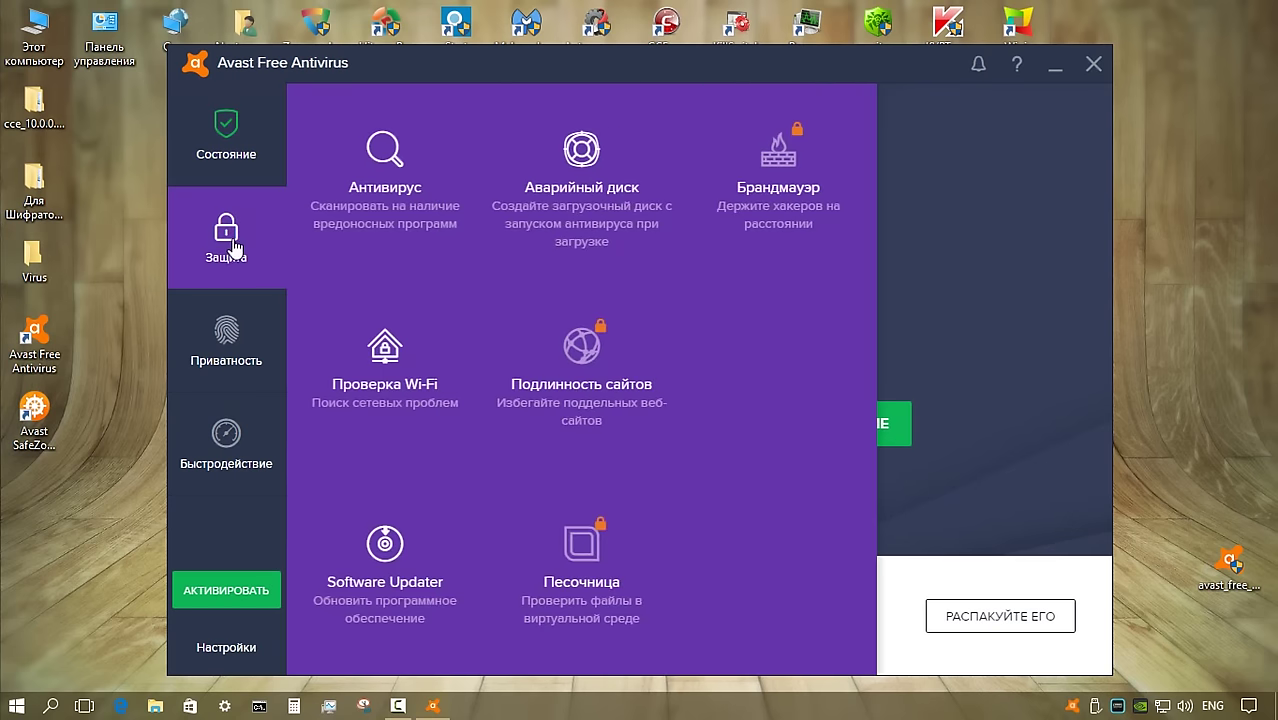
left_click(380, 178)
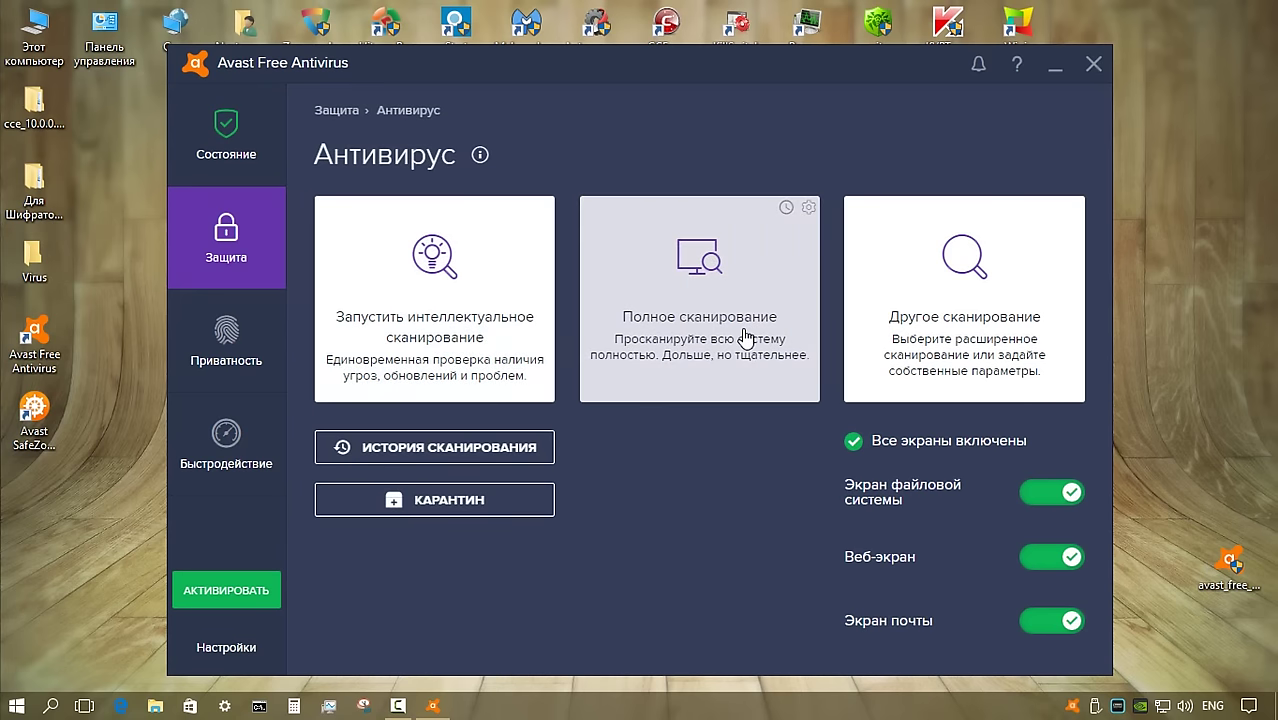
left_click(784, 208)
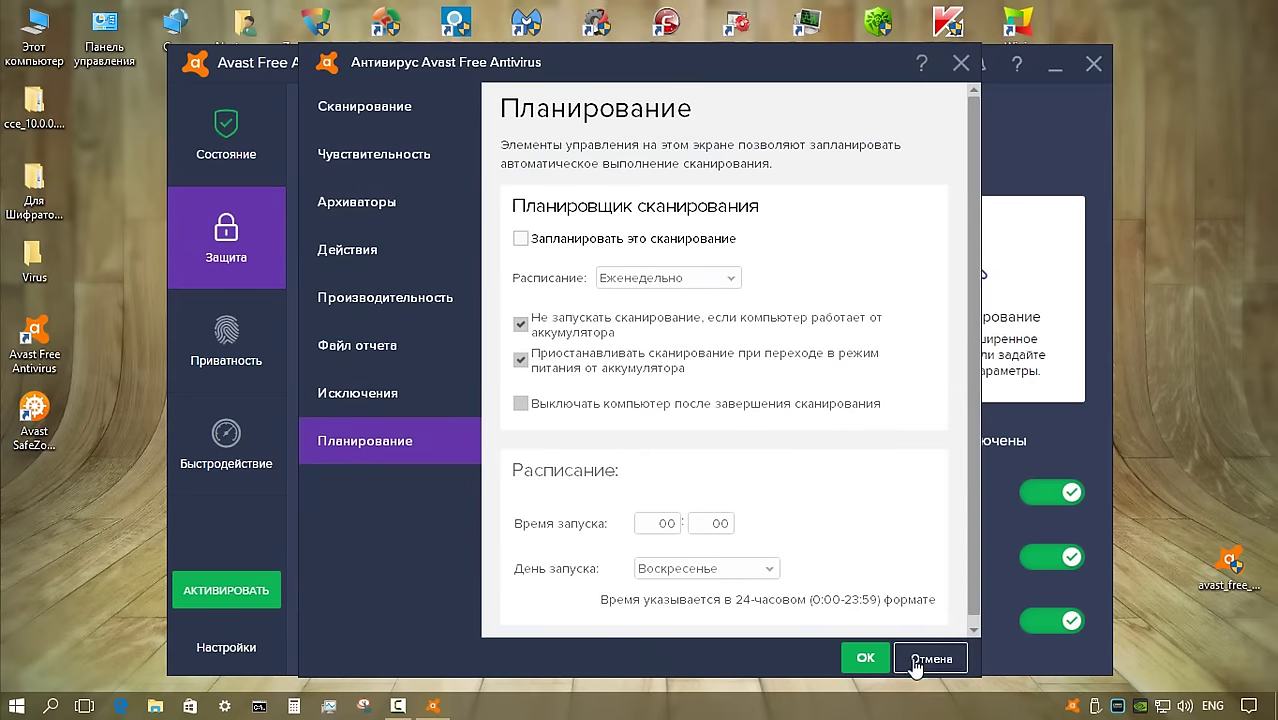
left_click(930, 658)
Examine the full scan's settings for sensitivity, archivers, actions, performance, report file and exclusions without changing them
left_click(809, 215)
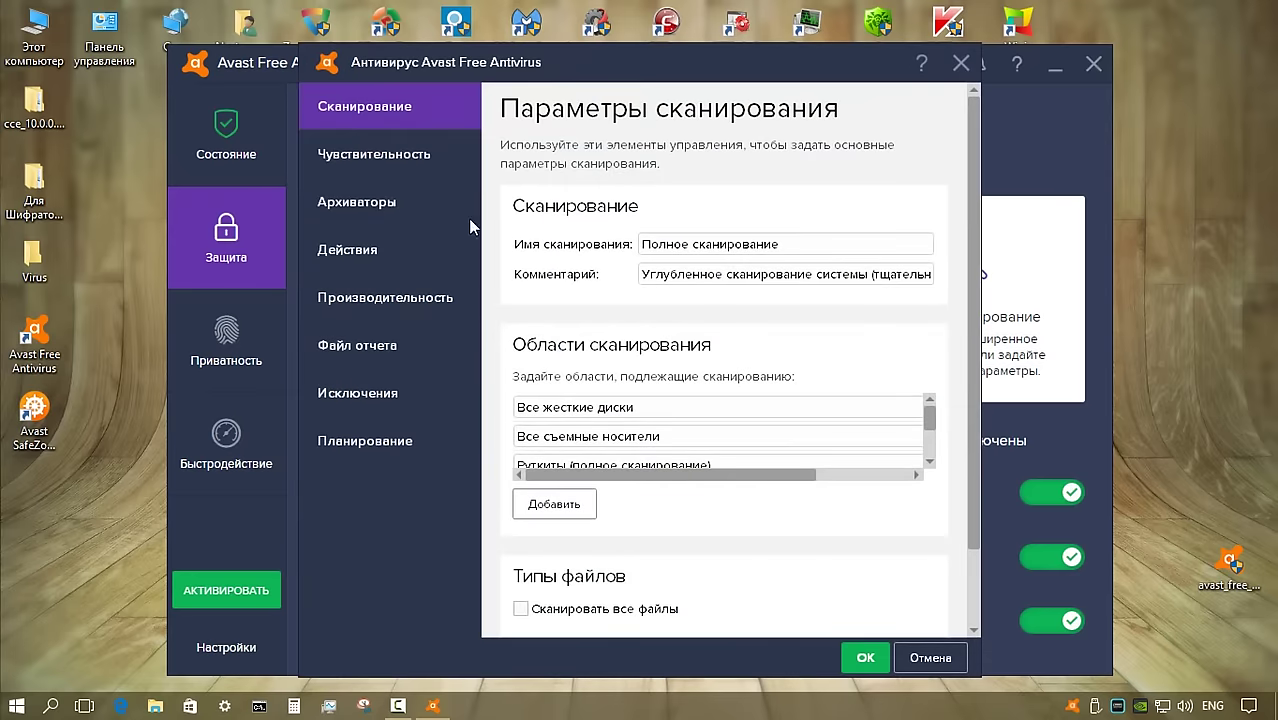
left_click(388, 155)
left_click(390, 201)
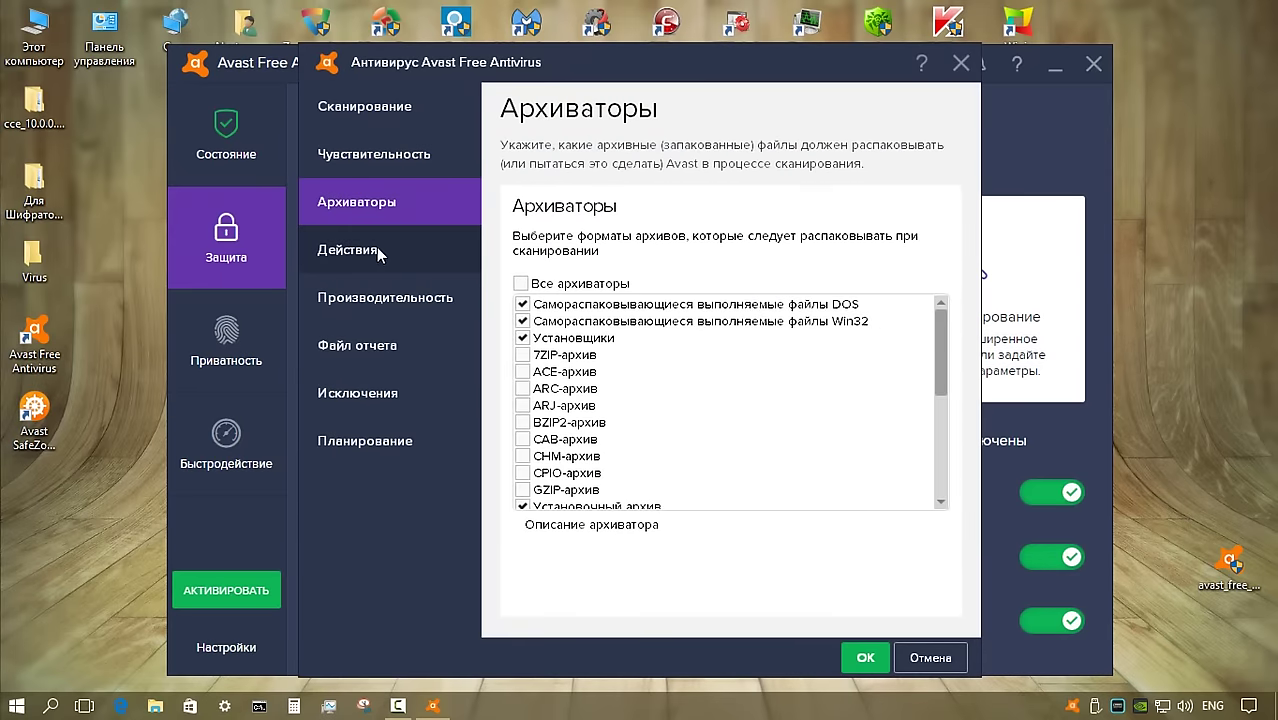
left_click(377, 252)
left_click(399, 298)
left_click(357, 345)
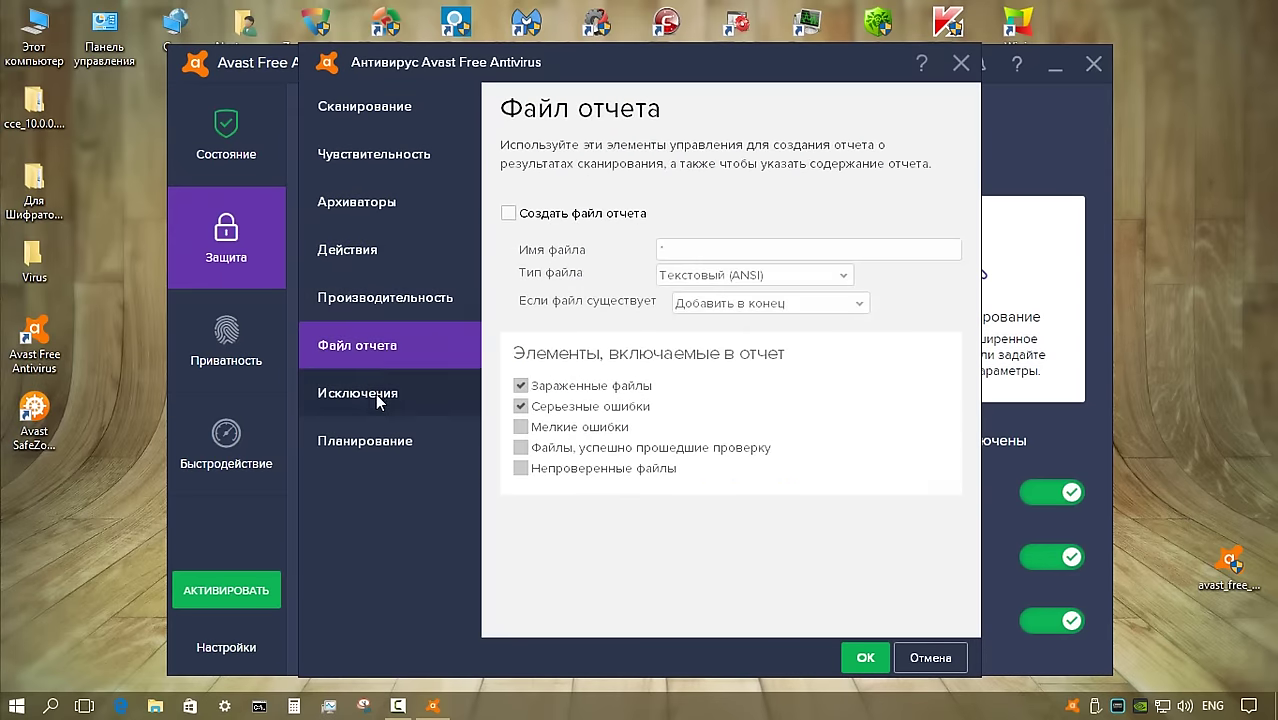
left_click(377, 394)
left_click(929, 660)
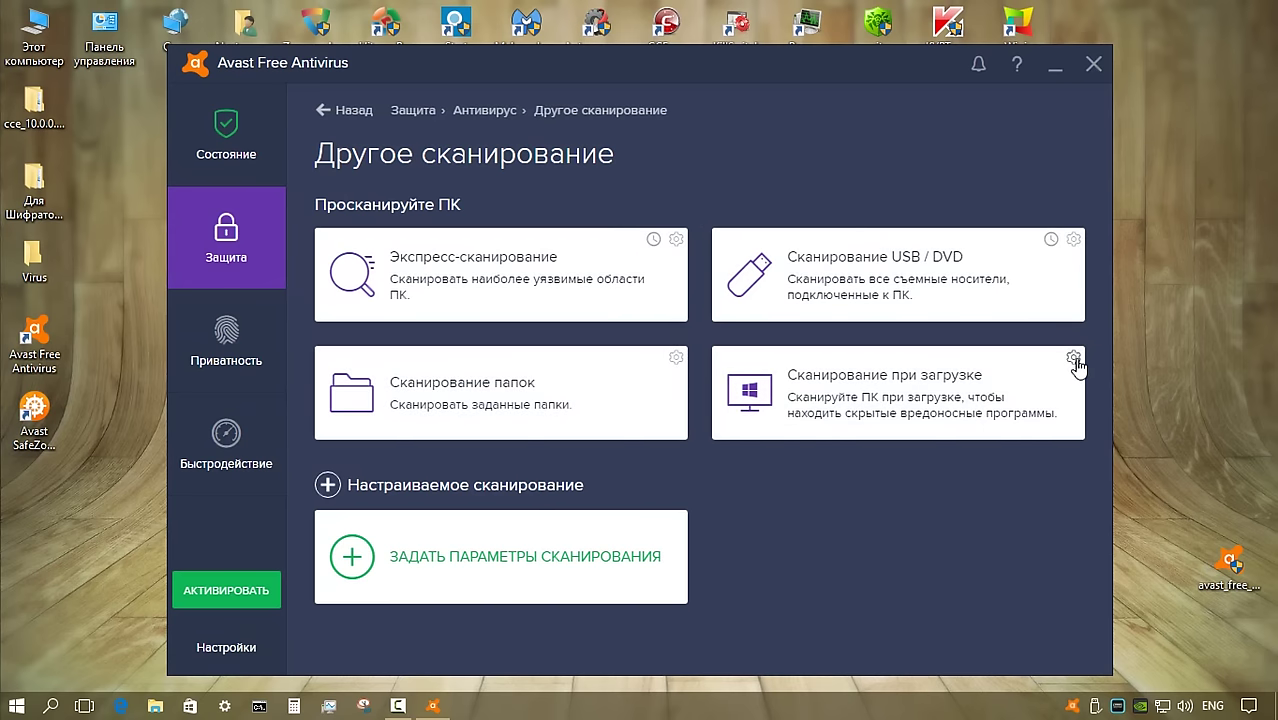
Examine every settings page for a new custom scan, from scan areas to scheduling, without creating the scan
left_click(452, 558)
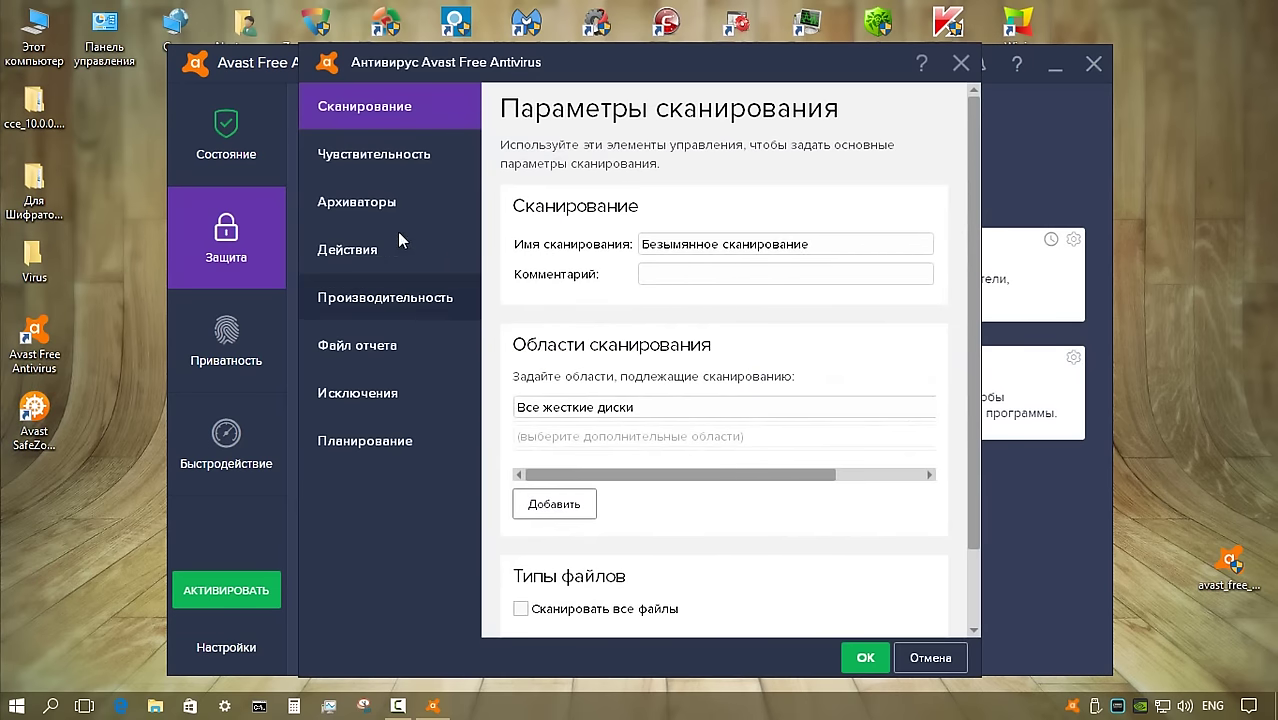
left_click(380, 158)
left_click(388, 205)
left_click(366, 250)
left_click(380, 300)
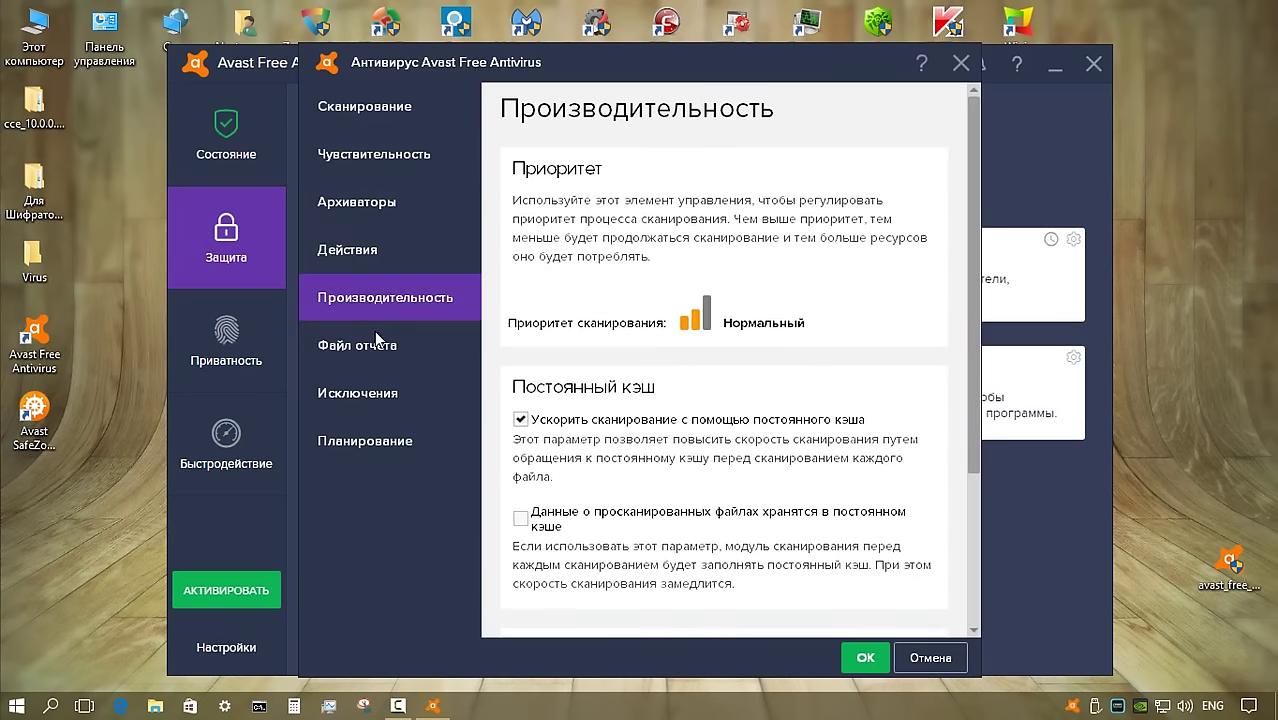
left_click(374, 345)
left_click(376, 392)
left_click(380, 440)
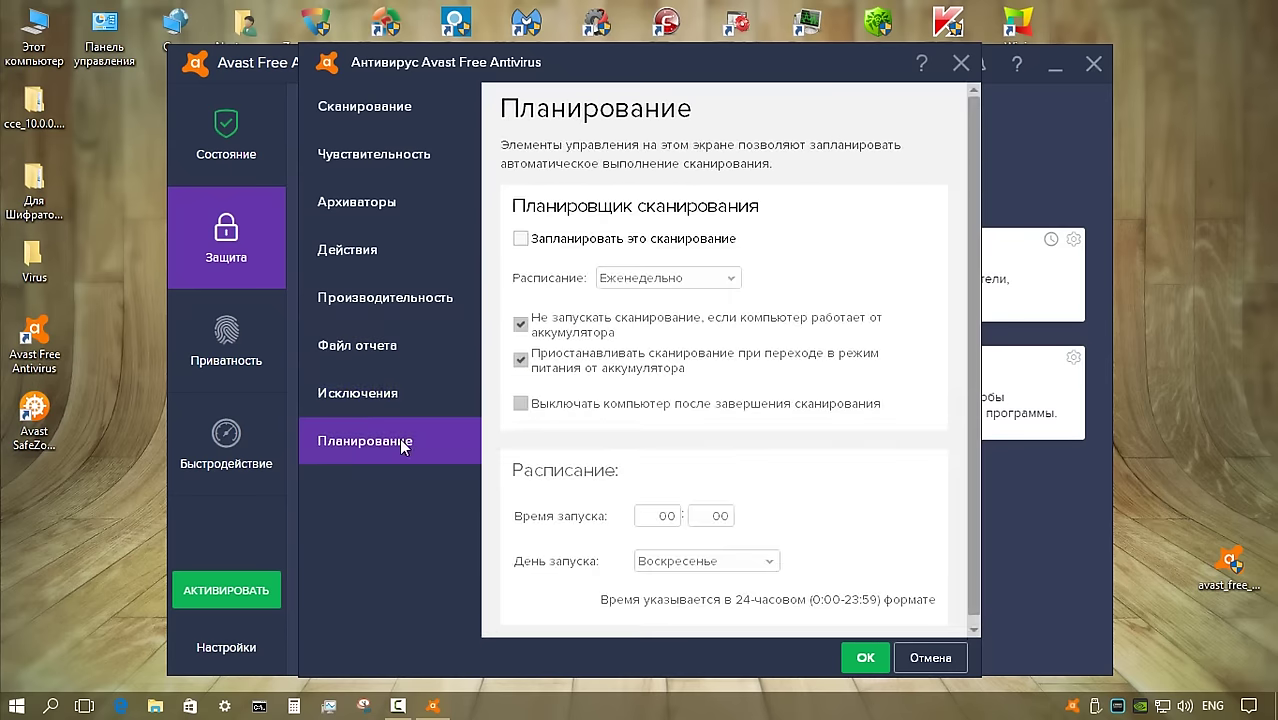
left_click(930, 657)
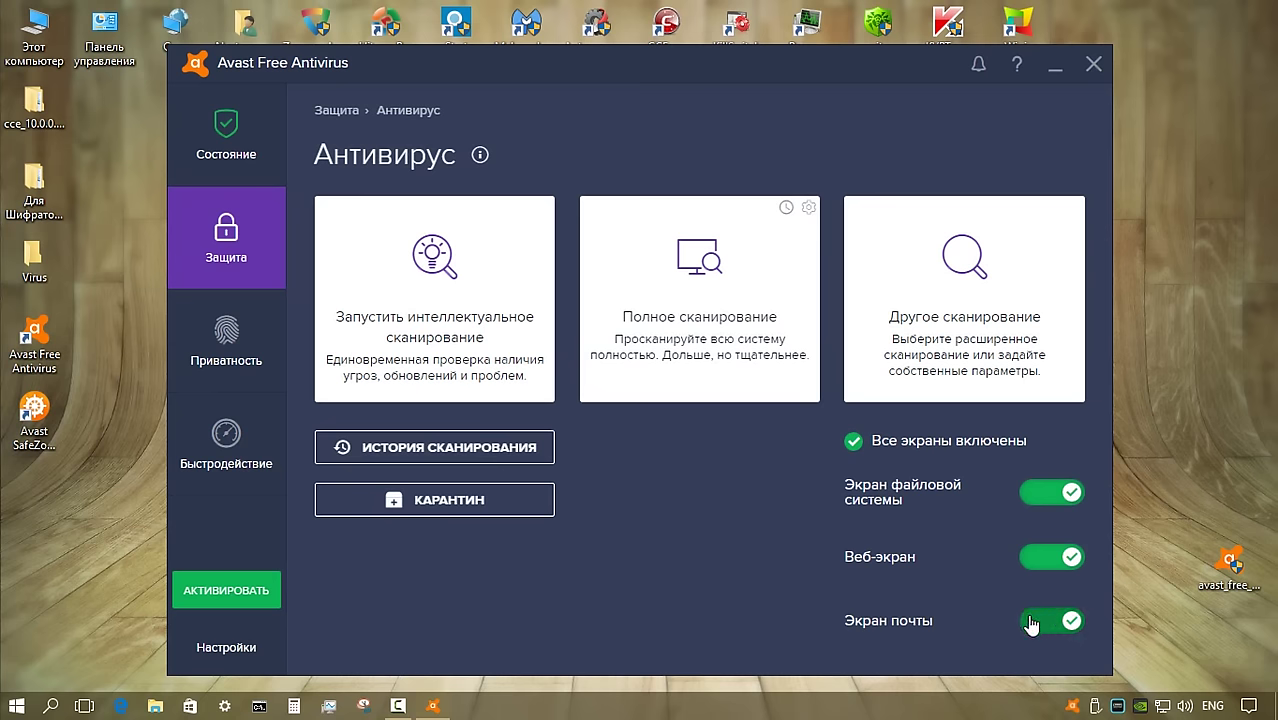
View the quarantine and the rescue disk creation options for CD and USB
left_click(457, 501)
key("Escape")
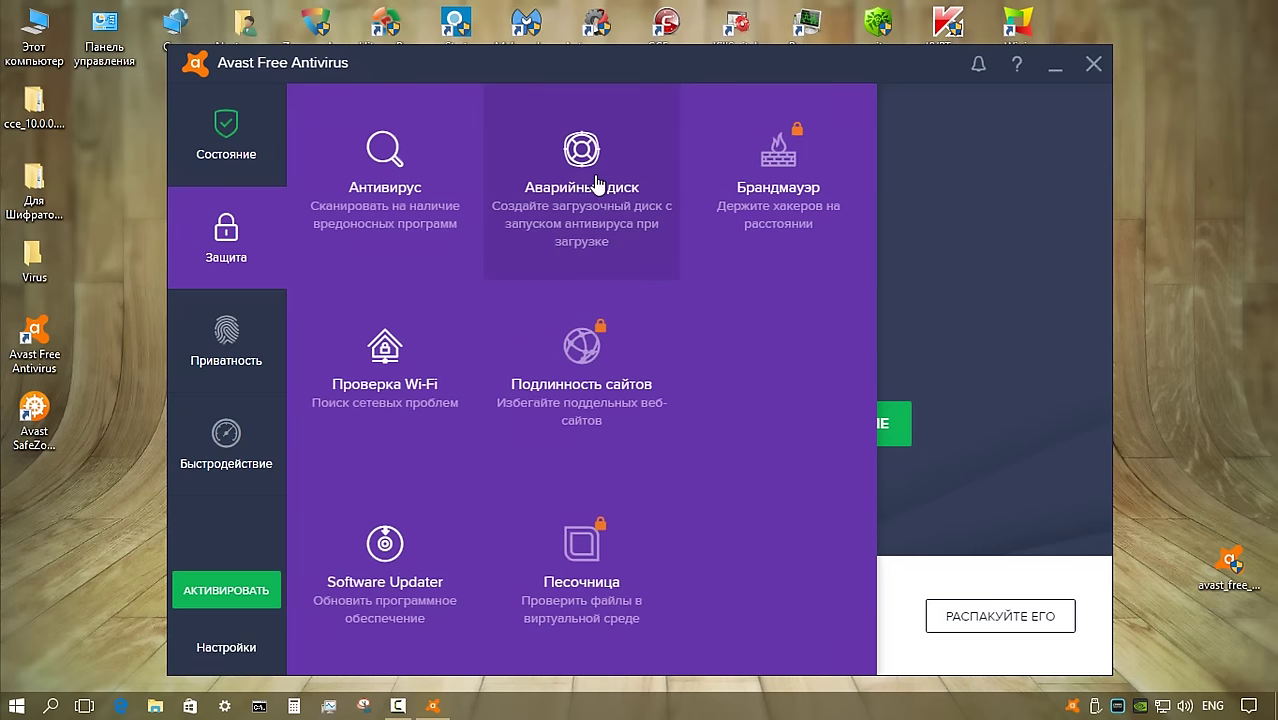
left_click(597, 185)
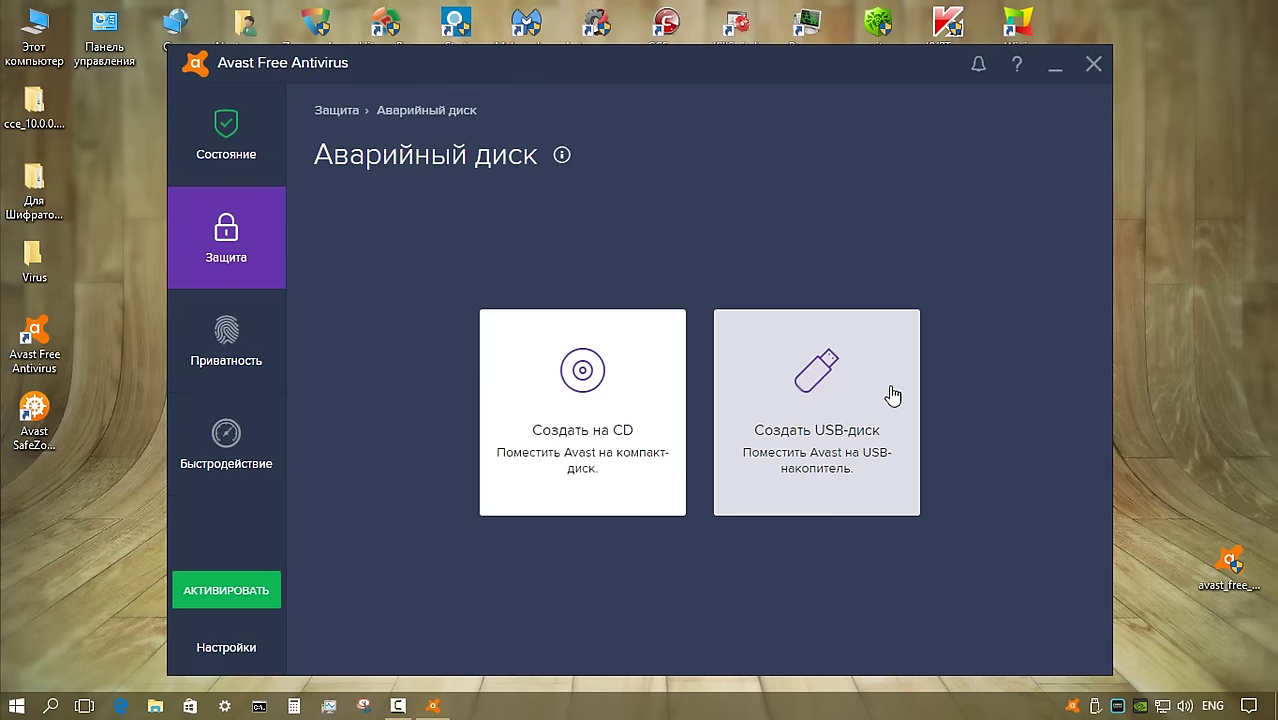
key("Escape")
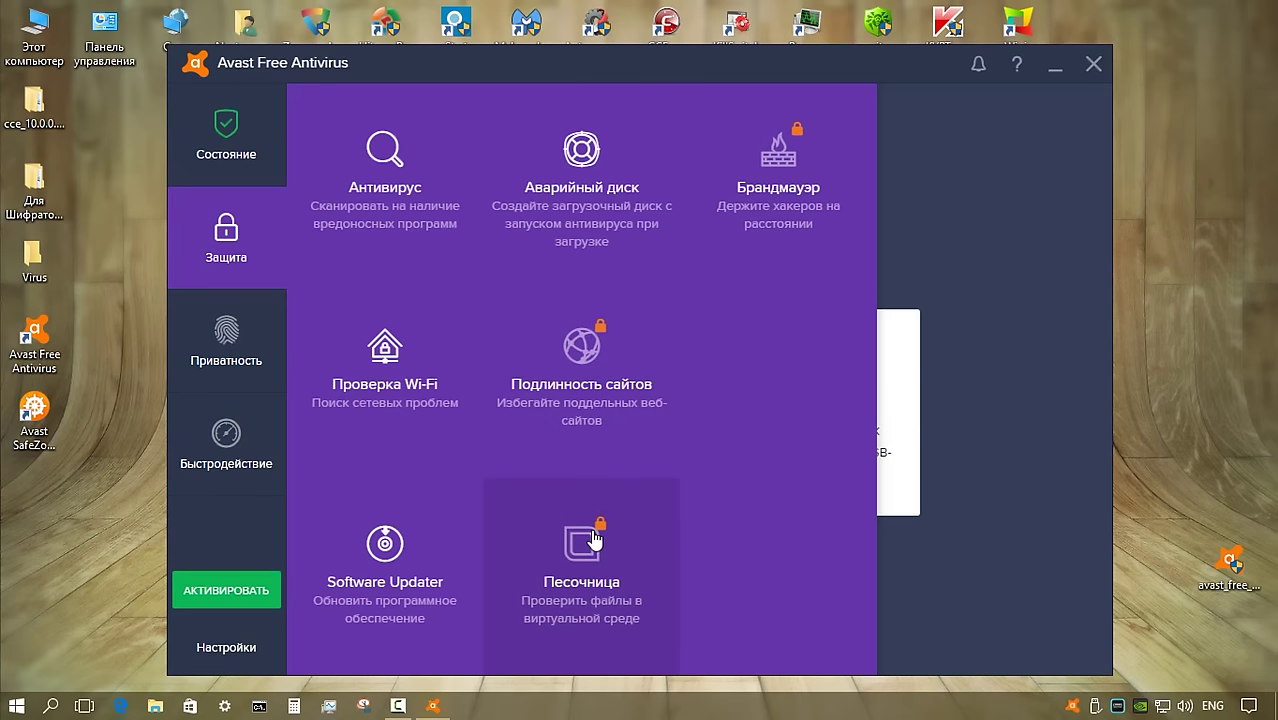
View the firewall component's page and run the Wi-Fi network check
left_click(778, 188)
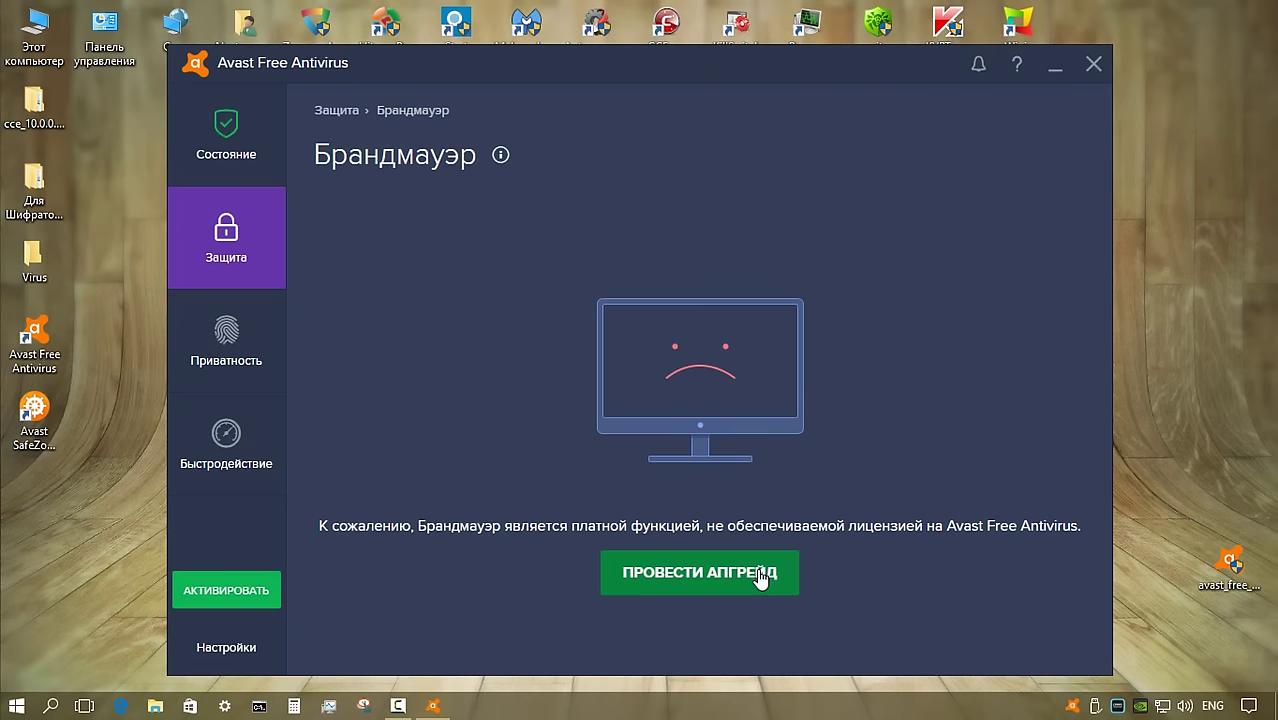
left_click(226, 240)
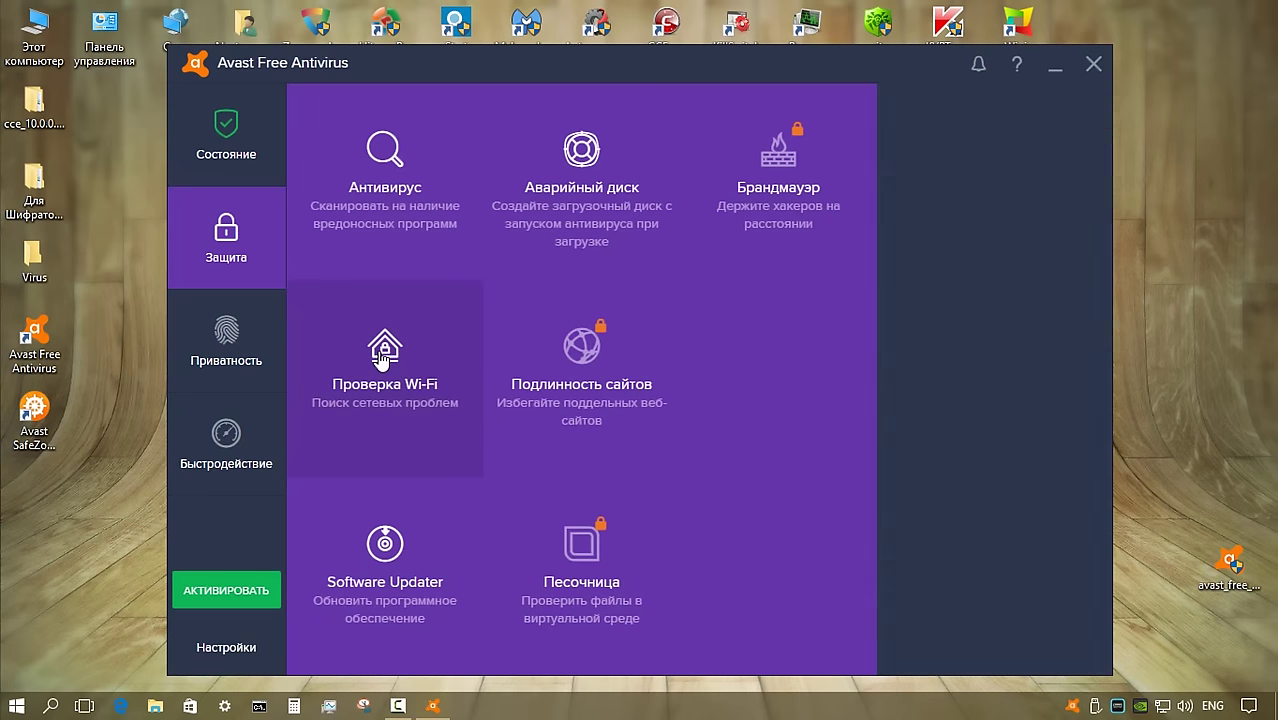
left_click(385, 355)
left_click(622, 617)
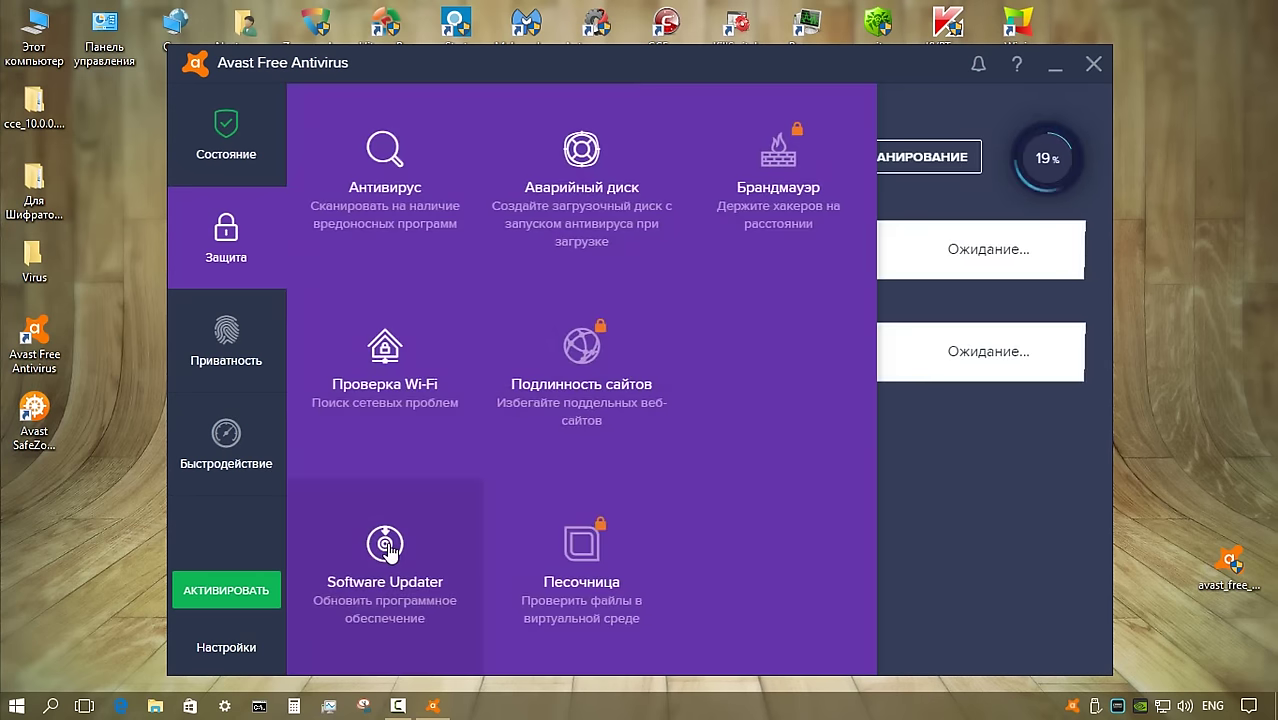
Open Software Updater and try to turn on automatic updates
left_click(386, 547)
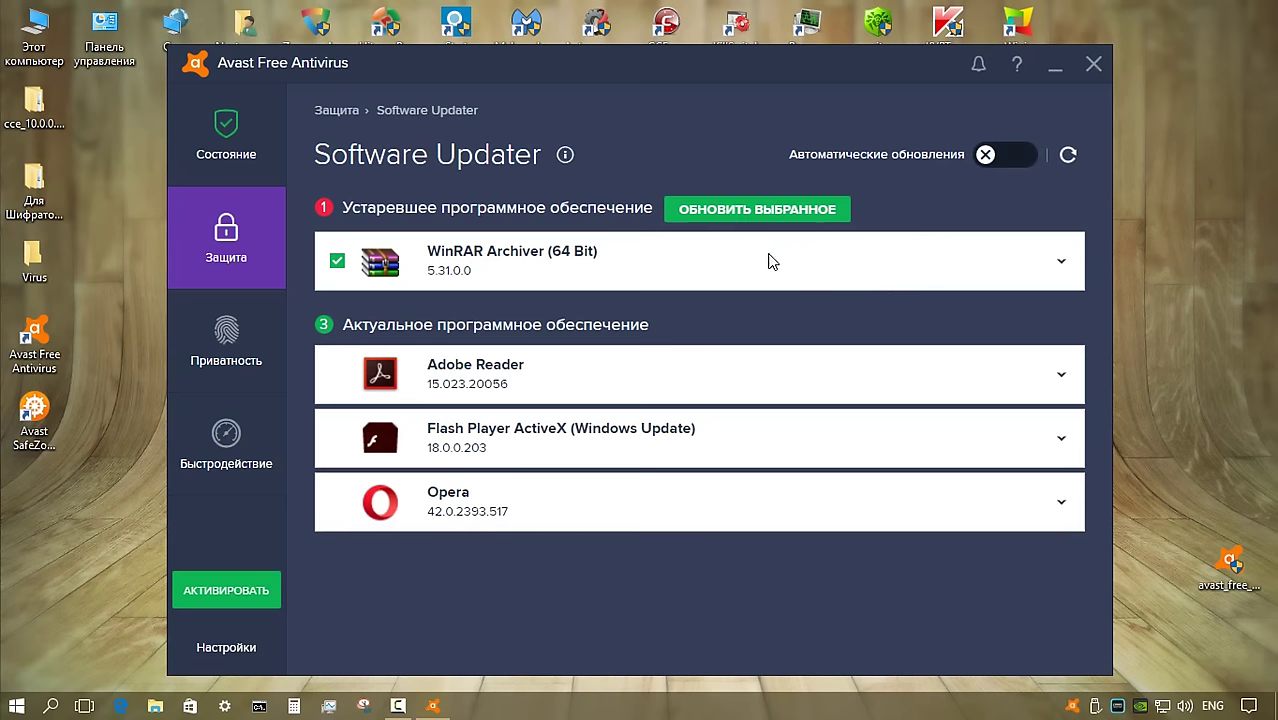
left_click(1027, 162)
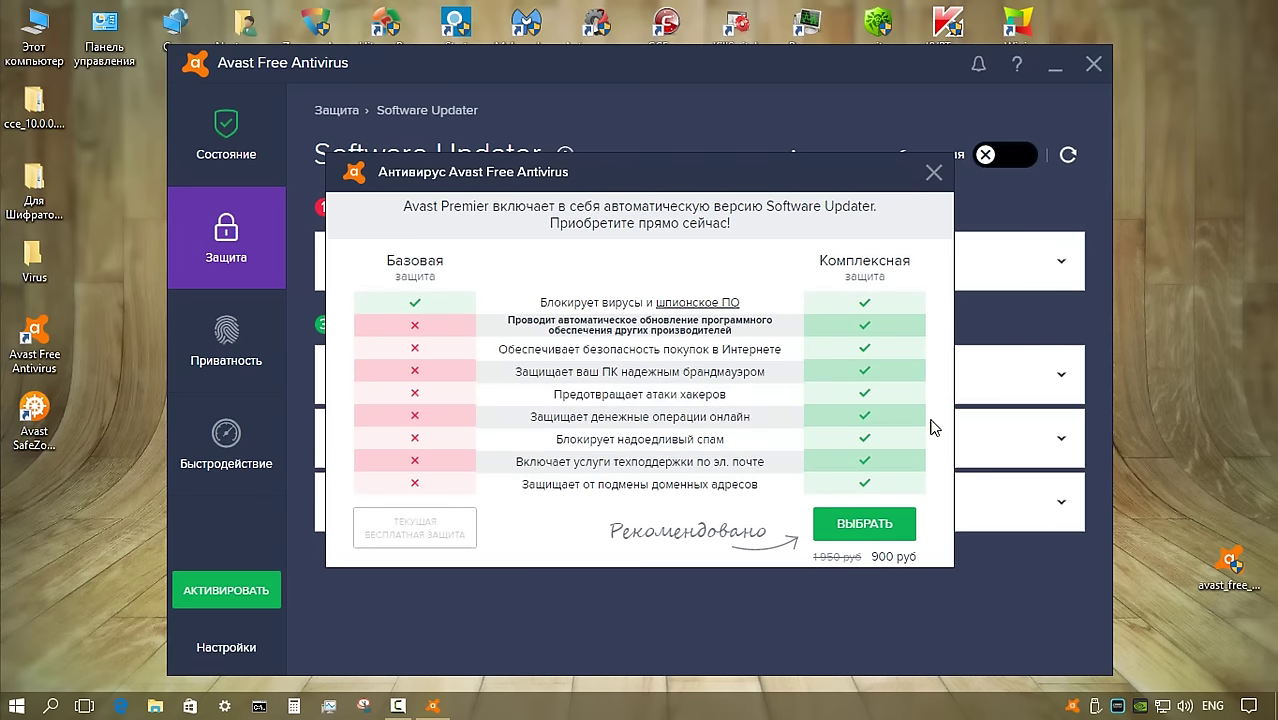
Dismiss the Avast Premier offer and view the feature comparison for Premium password management
left_click(933, 172)
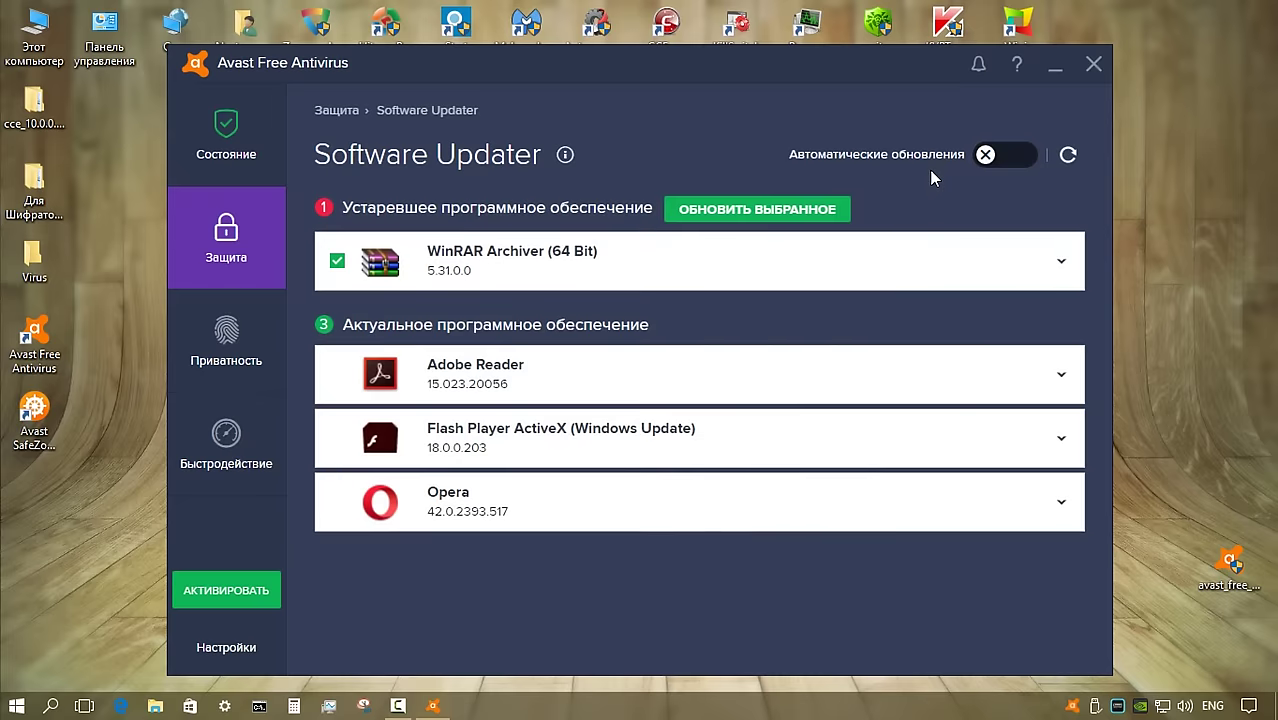
left_click(227, 340)
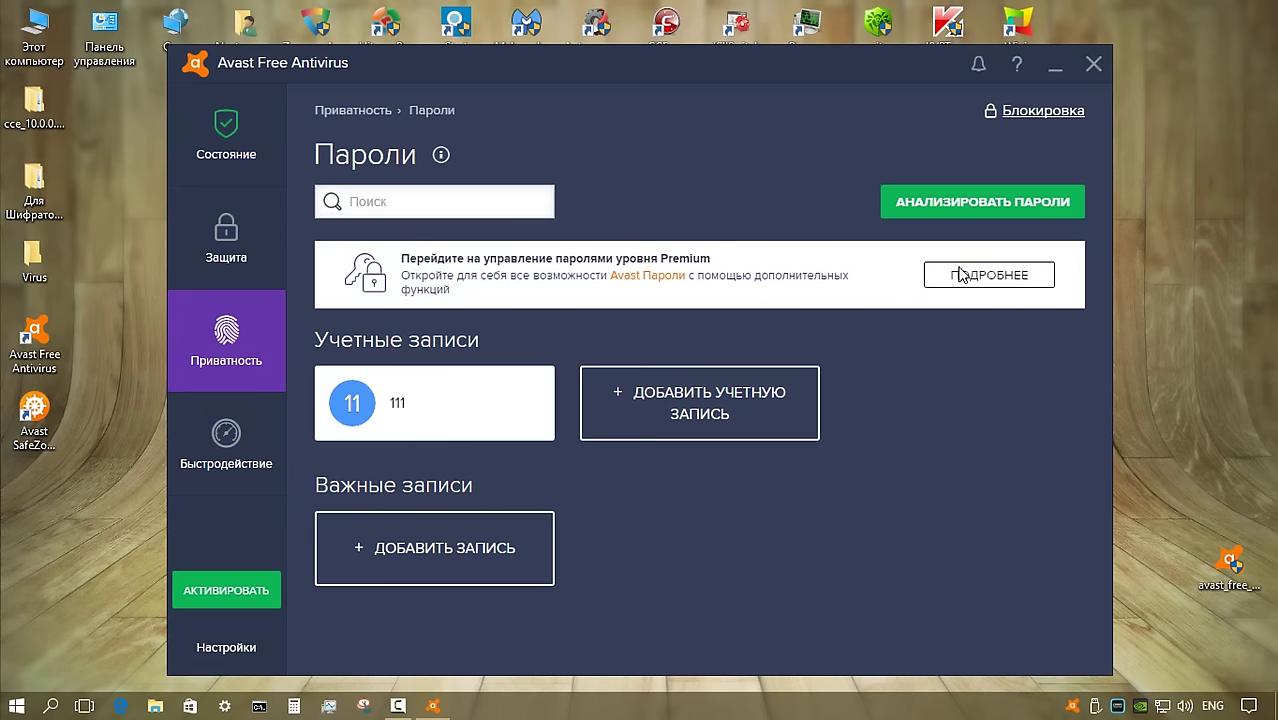
left_click(967, 280)
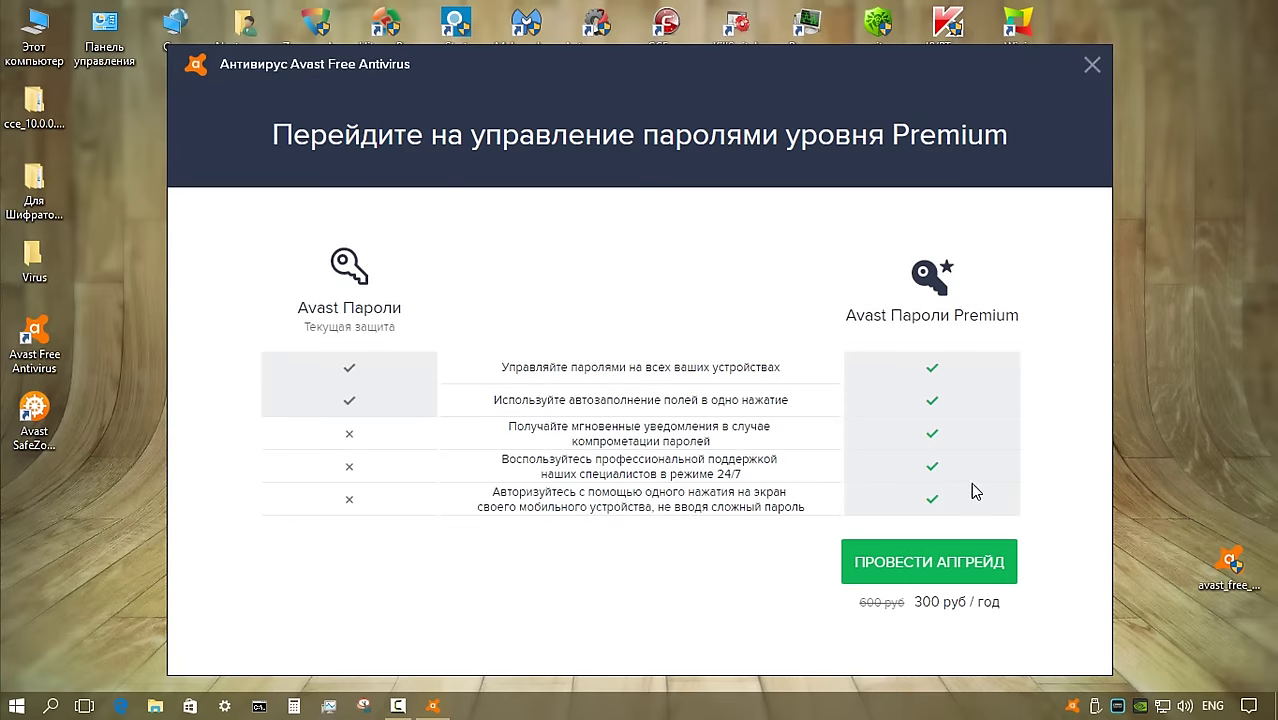
key("Escape")
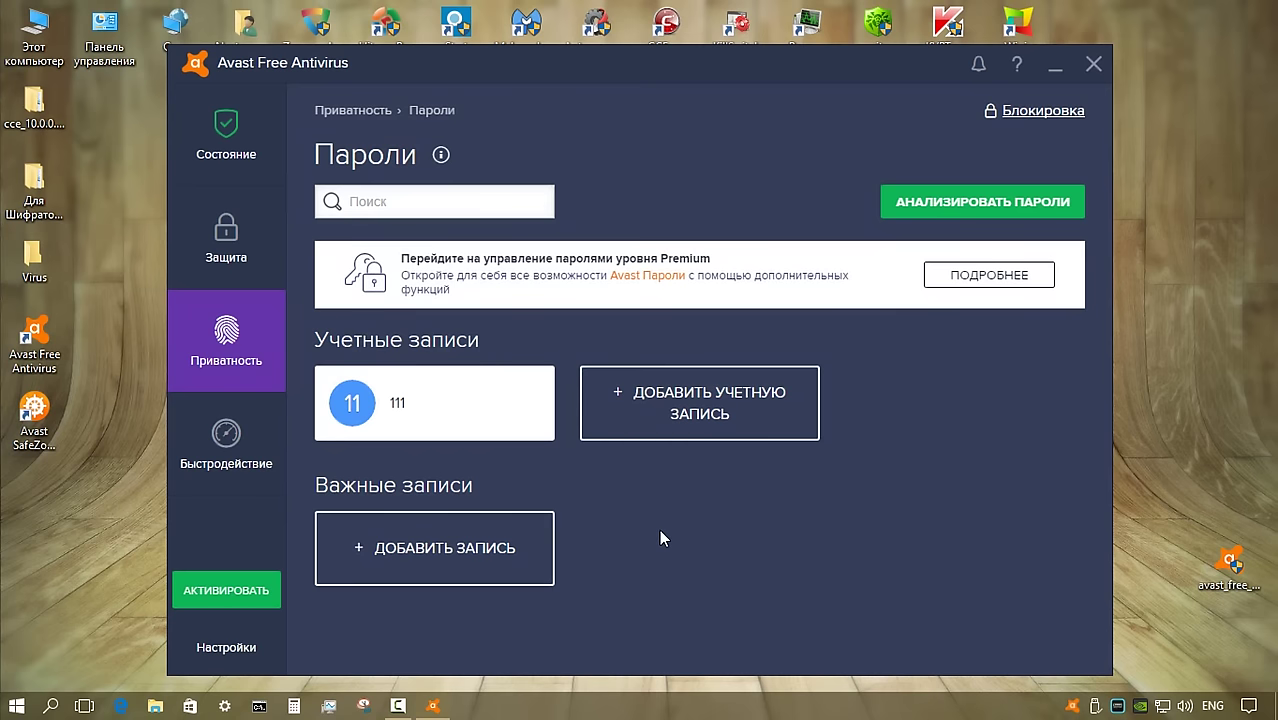
View the forms for adding an account and a secure note in Passwords without saving anything
left_click(702, 408)
left_click(772, 574)
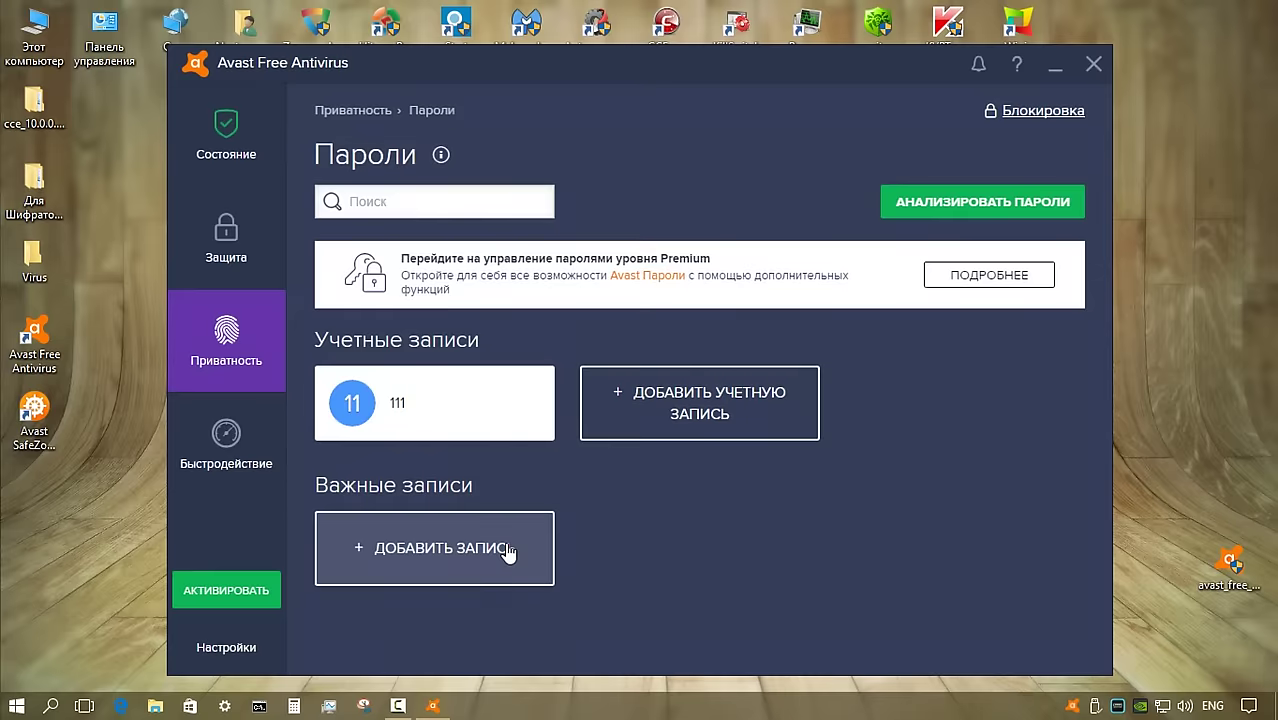
left_click(509, 552)
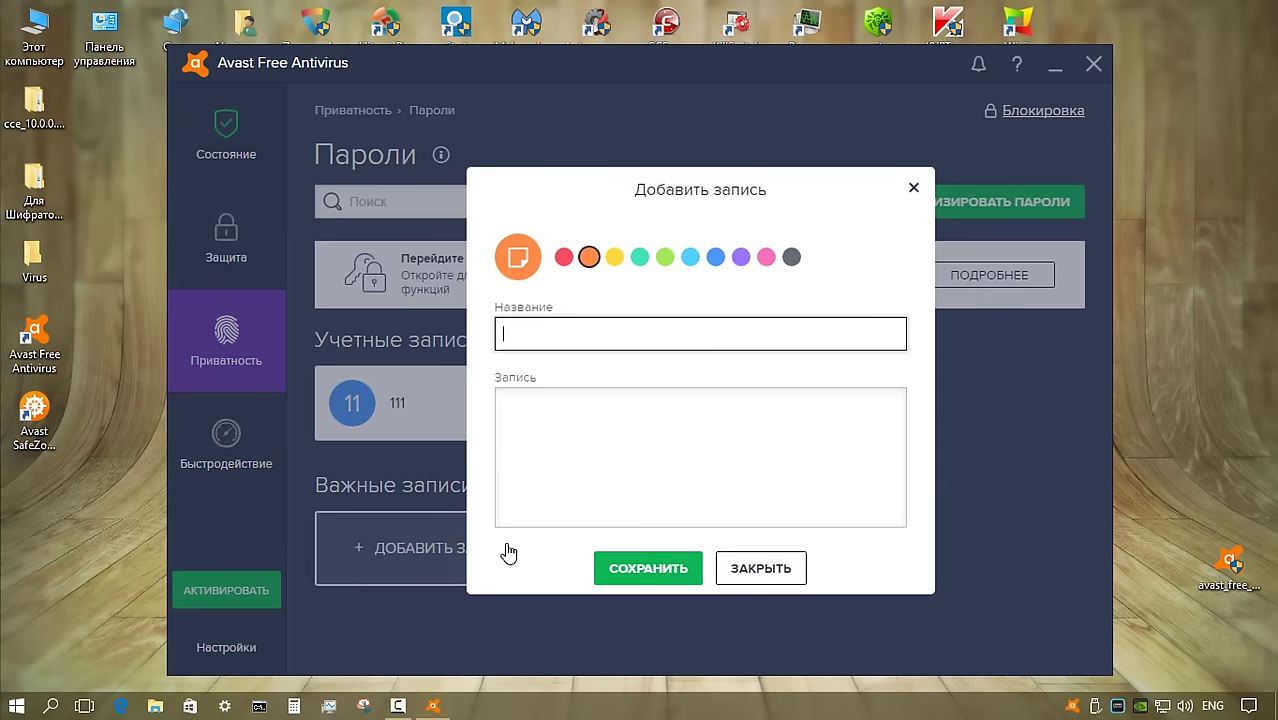
left_click(778, 572)
Try to enable the SecureLine VPN private connection and view the list of available server countries
mouse_move(226, 340)
left_click(391, 350)
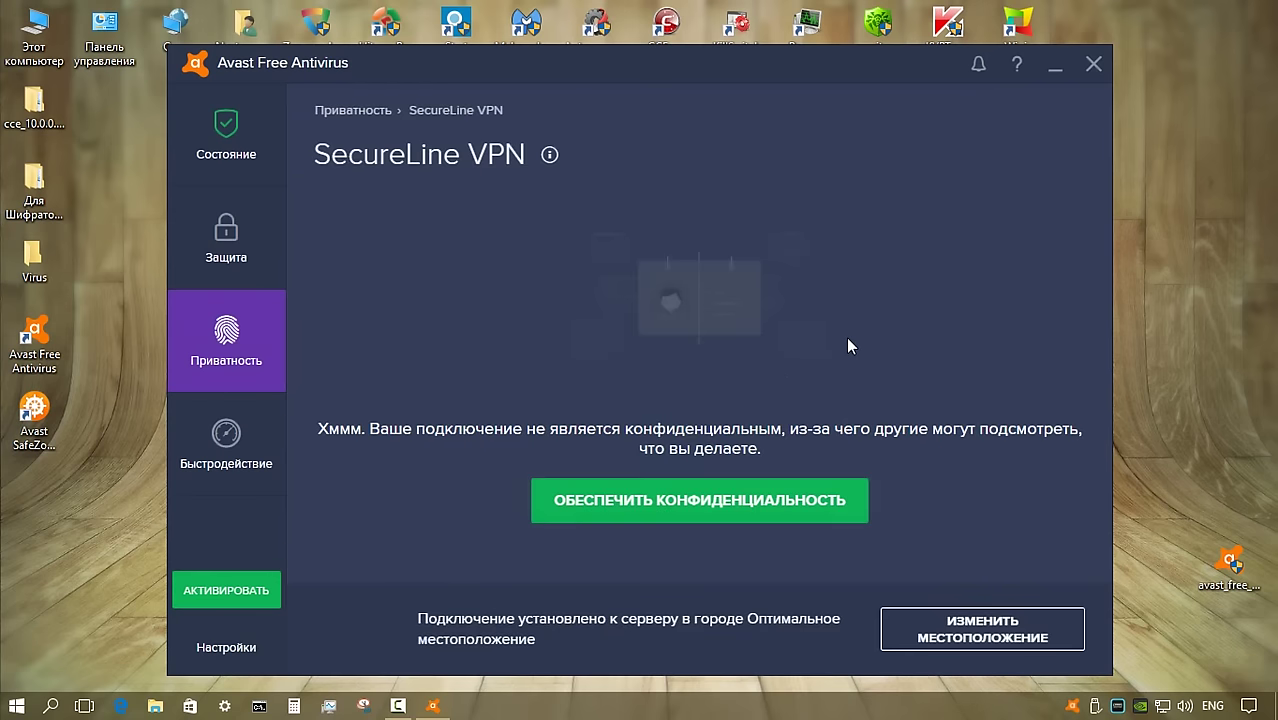
left_click(770, 512)
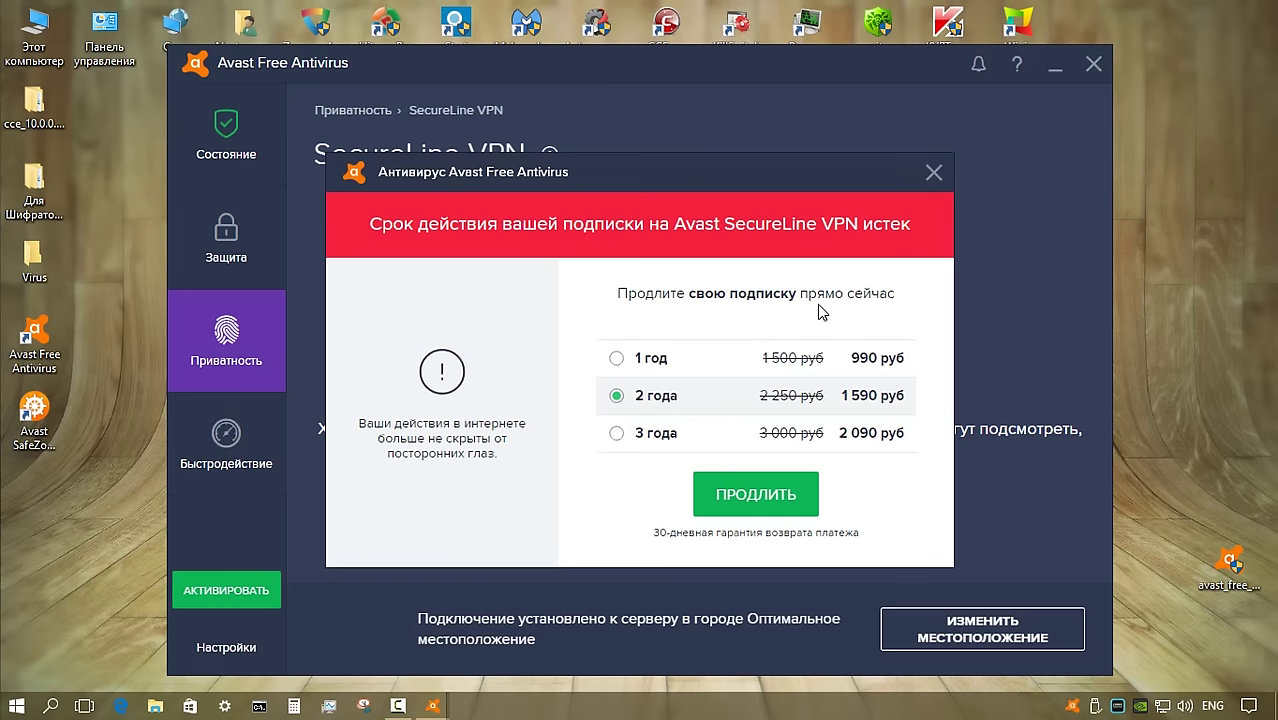
left_click(933, 172)
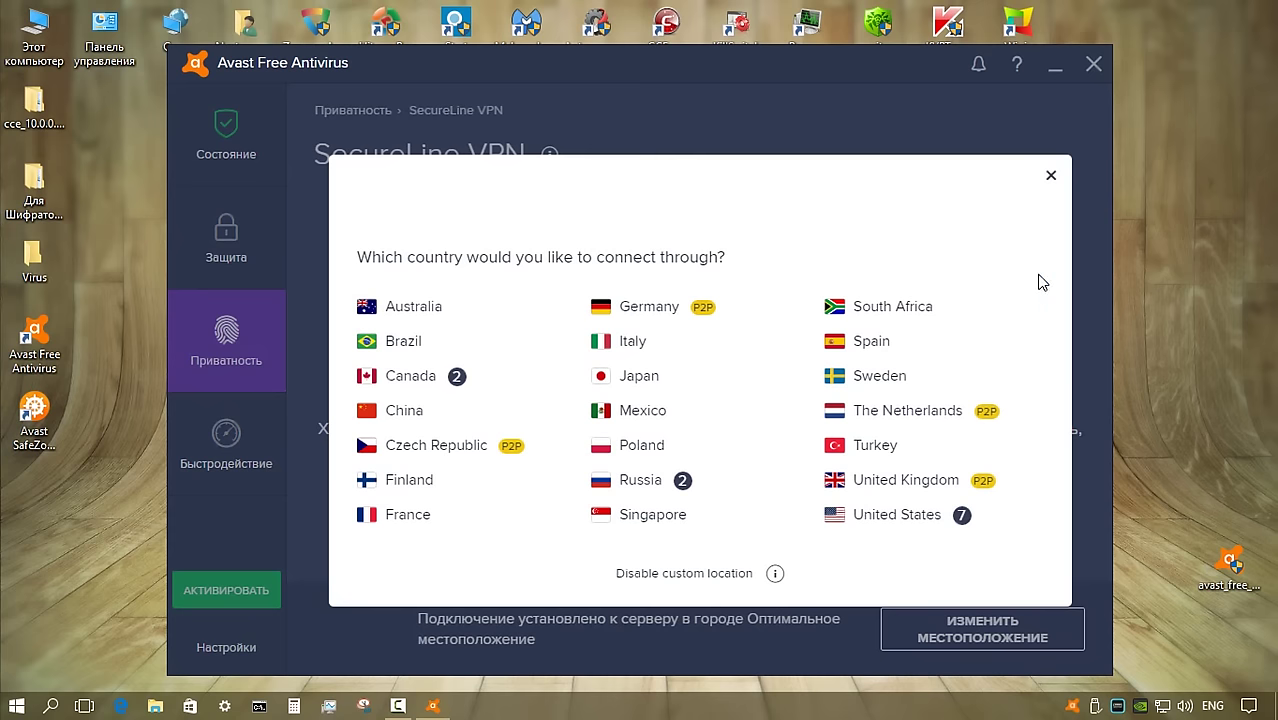
left_click(1051, 175)
View the Data Shredder page and the Cleanup Premium page
left_click(226, 340)
left_click(400, 530)
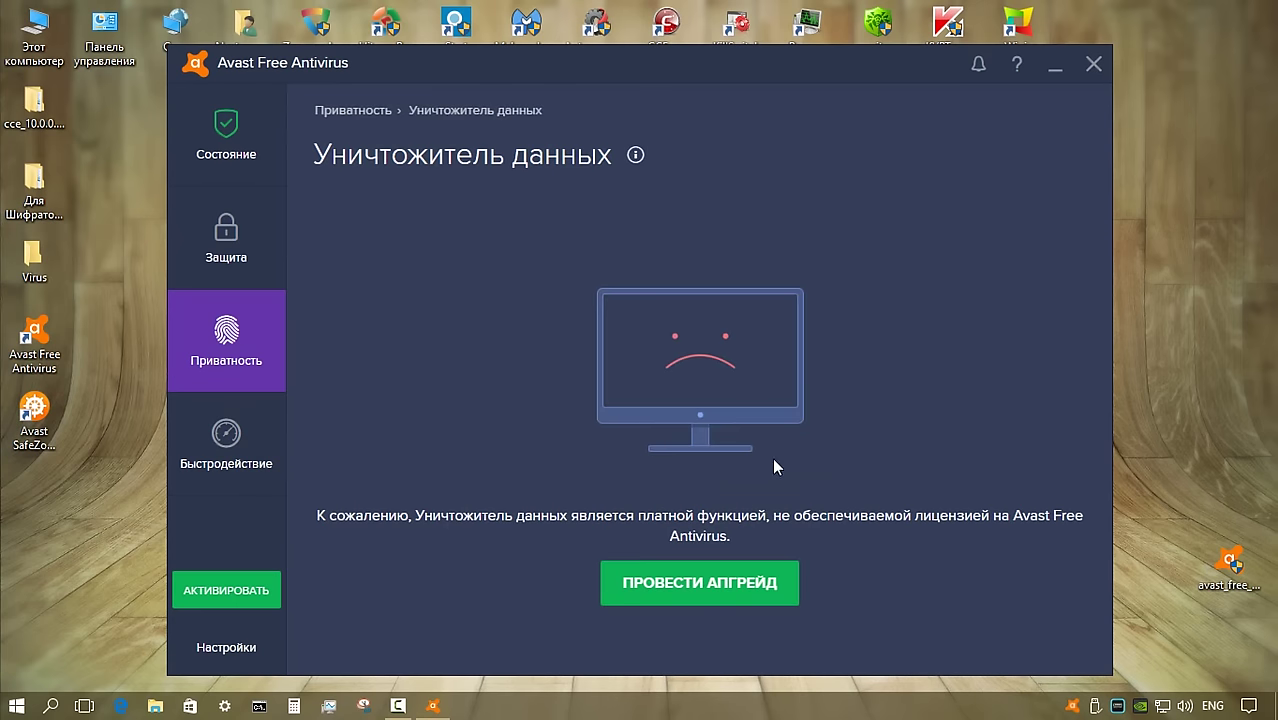
left_click(226, 445)
left_click(398, 176)
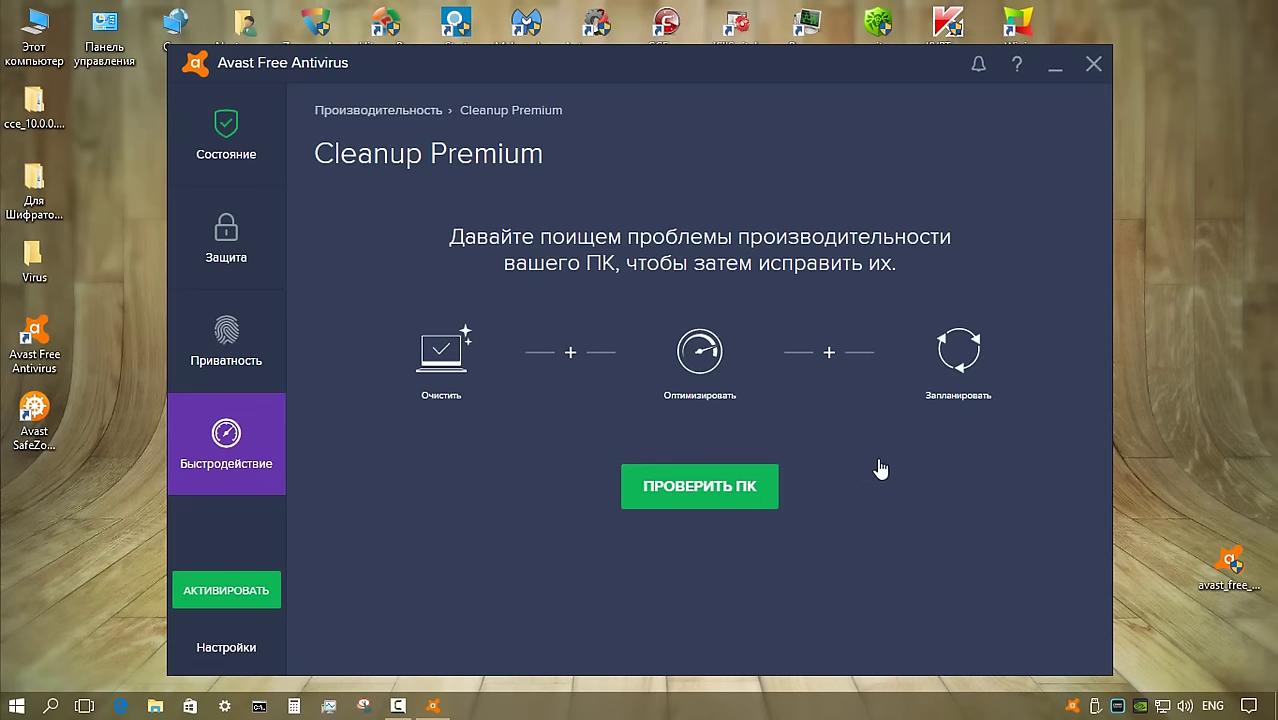
Open Game Mode and examine all of its settings, from Windows updates to notifications
left_click(232, 445)
left_click(408, 358)
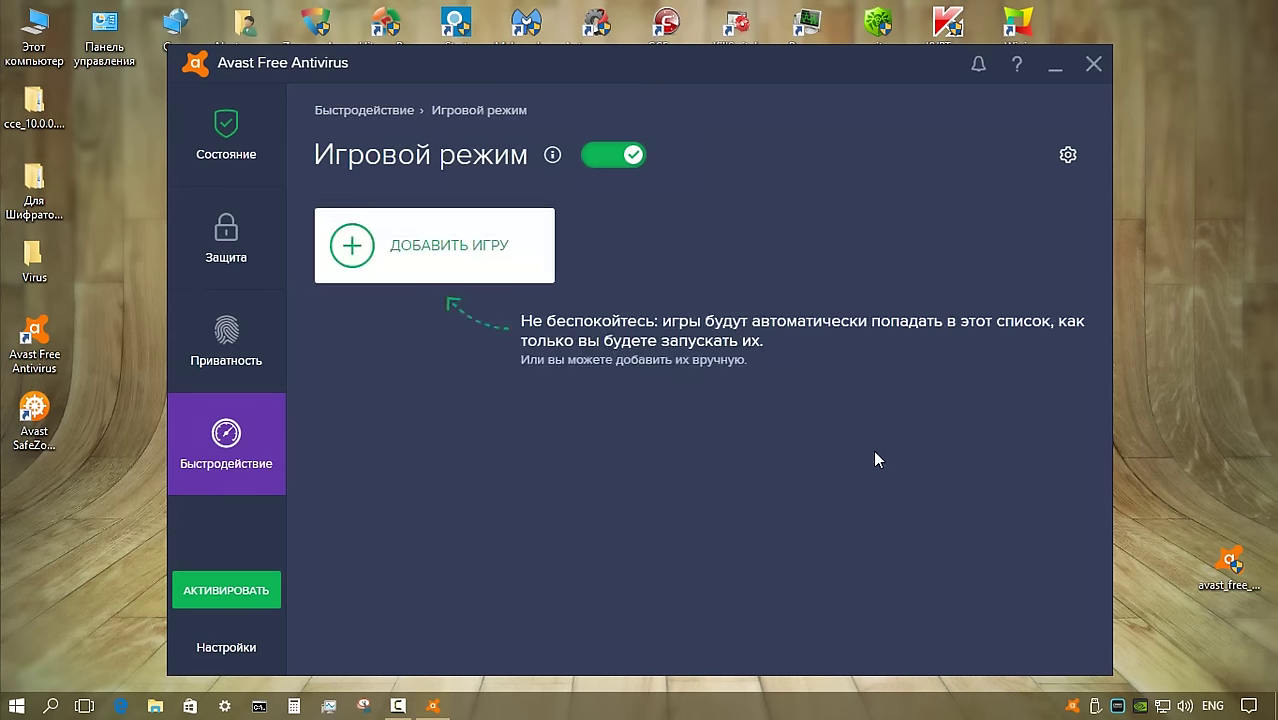
left_click(1067, 157)
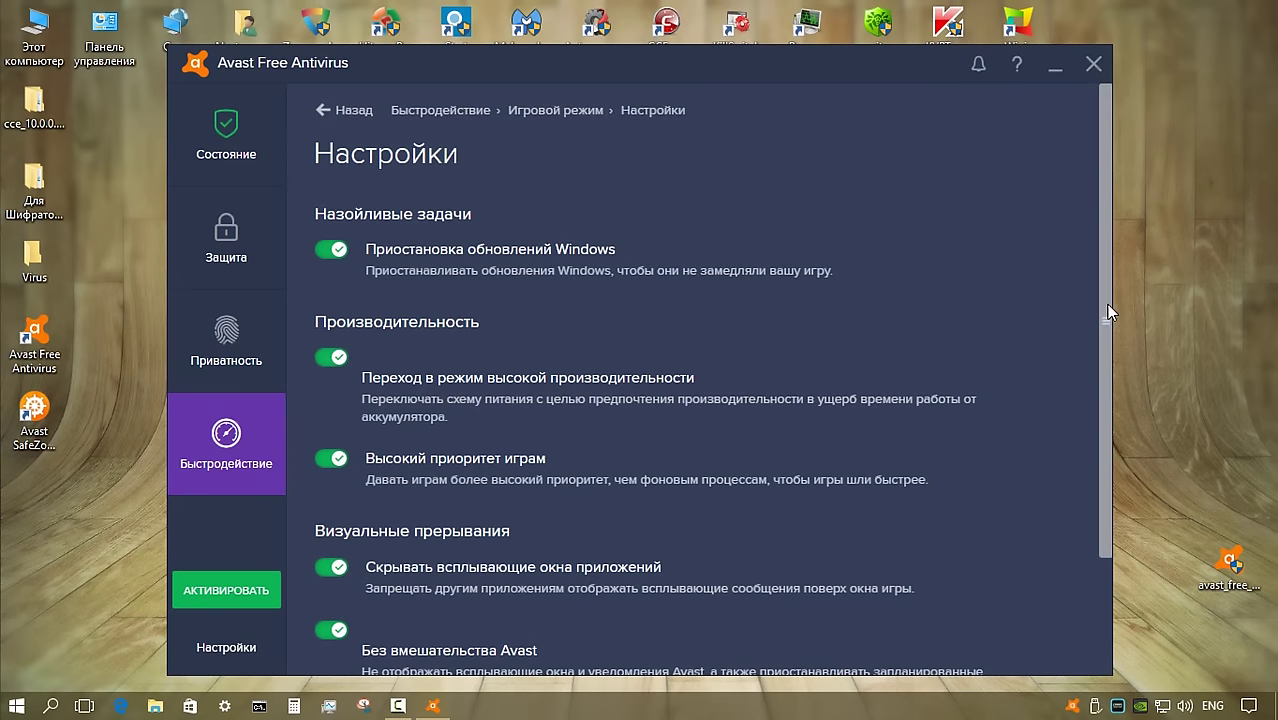
left_click_drag(1108, 312, 1108, 432)
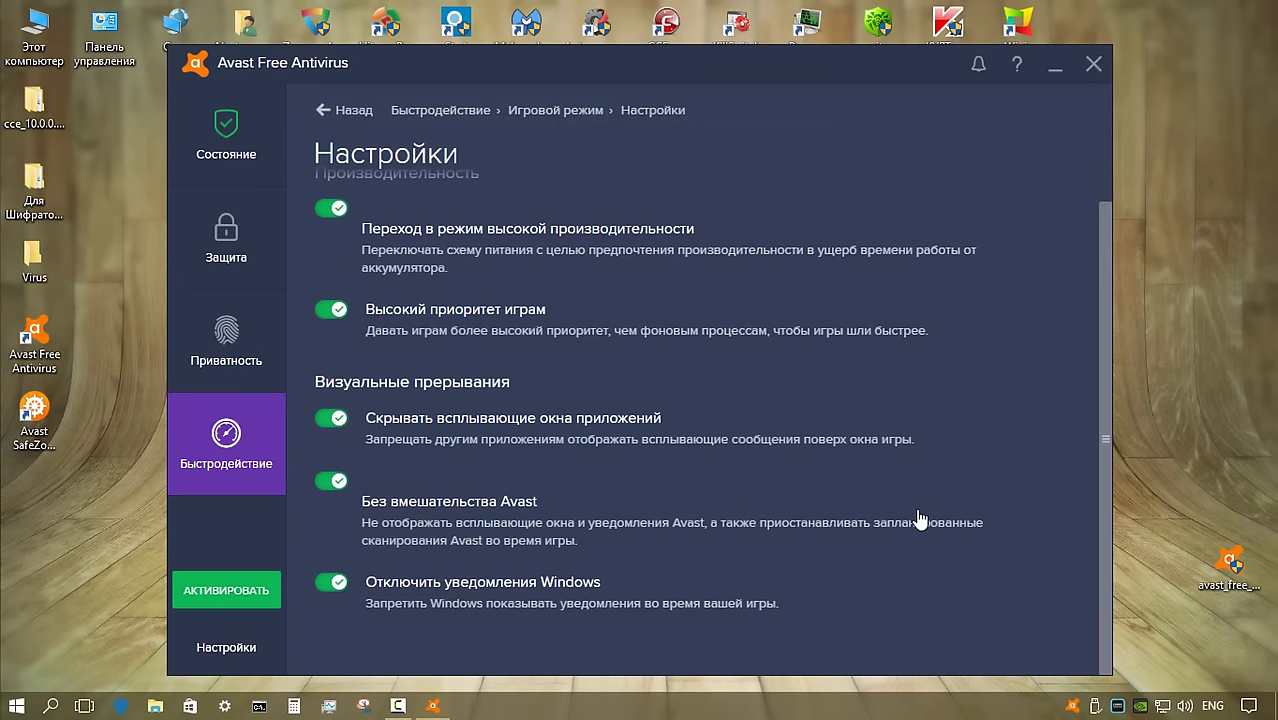
Open the antivirus settings and review the general options for sounds and pop-up messages
left_click(222, 595)
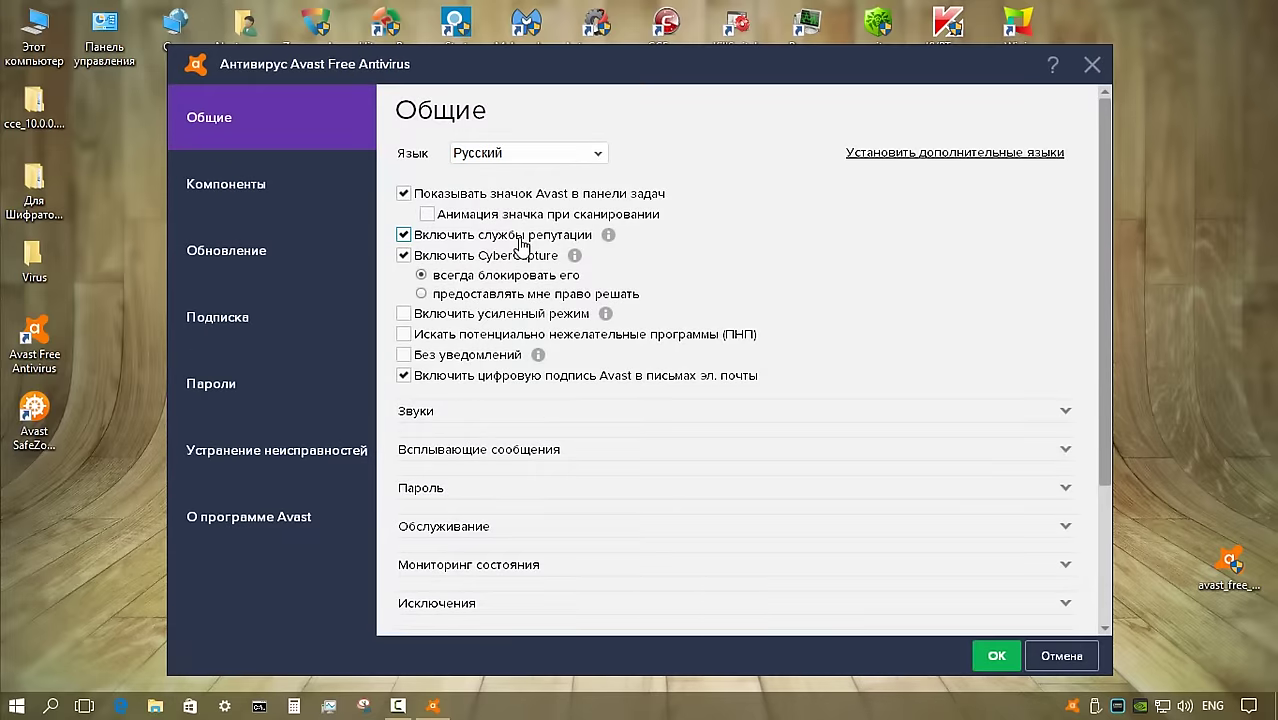
left_click(1064, 412)
left_click_drag(1102, 288, 1100, 510)
left_click(1064, 365)
left_click_drag(1100, 381, 1106, 518)
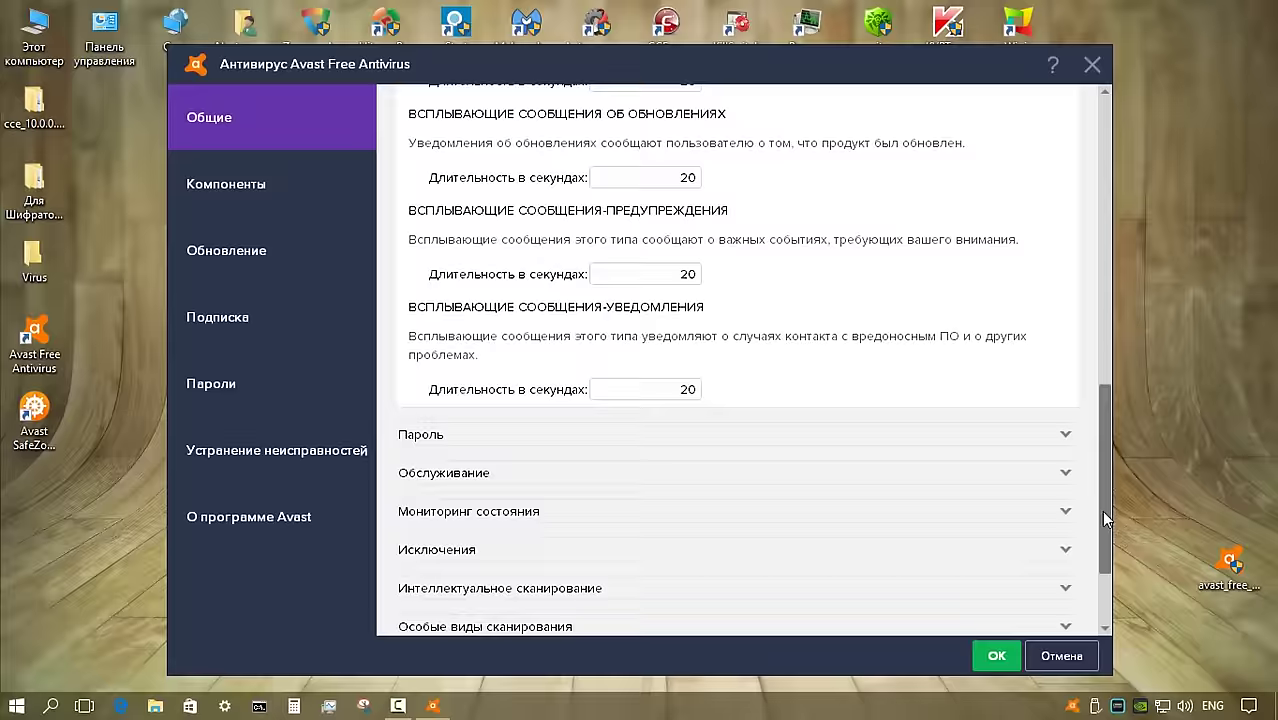
Review the password and maintenance sections of the general settings
scroll(1104, 518, "down", 2)
left_click(1066, 338)
left_click_drag(1096, 356, 1100, 580)
scroll(1104, 470, "down", 1)
left_click(1065, 433)
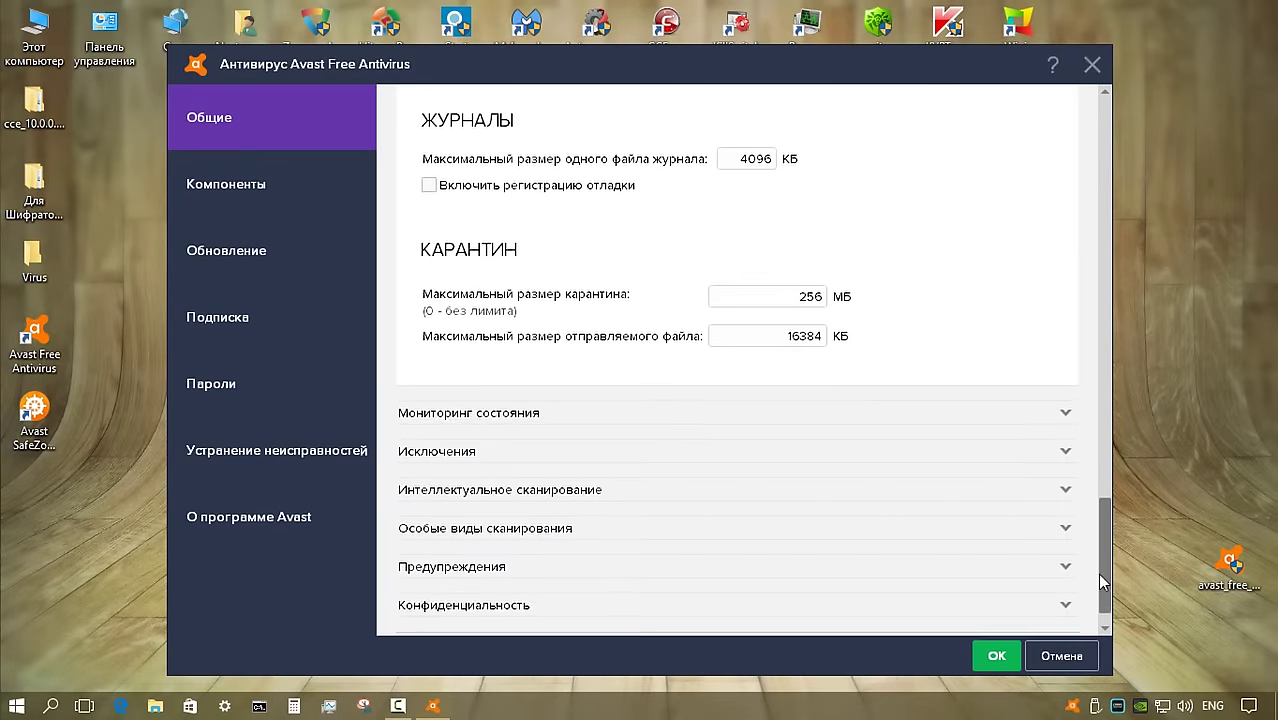
Review the status monitoring options and the exclusions for URLs, CyberCapture and hardened mode
scroll(1100, 580, "down", 1)
left_click(1065, 371)
left_click_drag(1103, 483, 1103, 558)
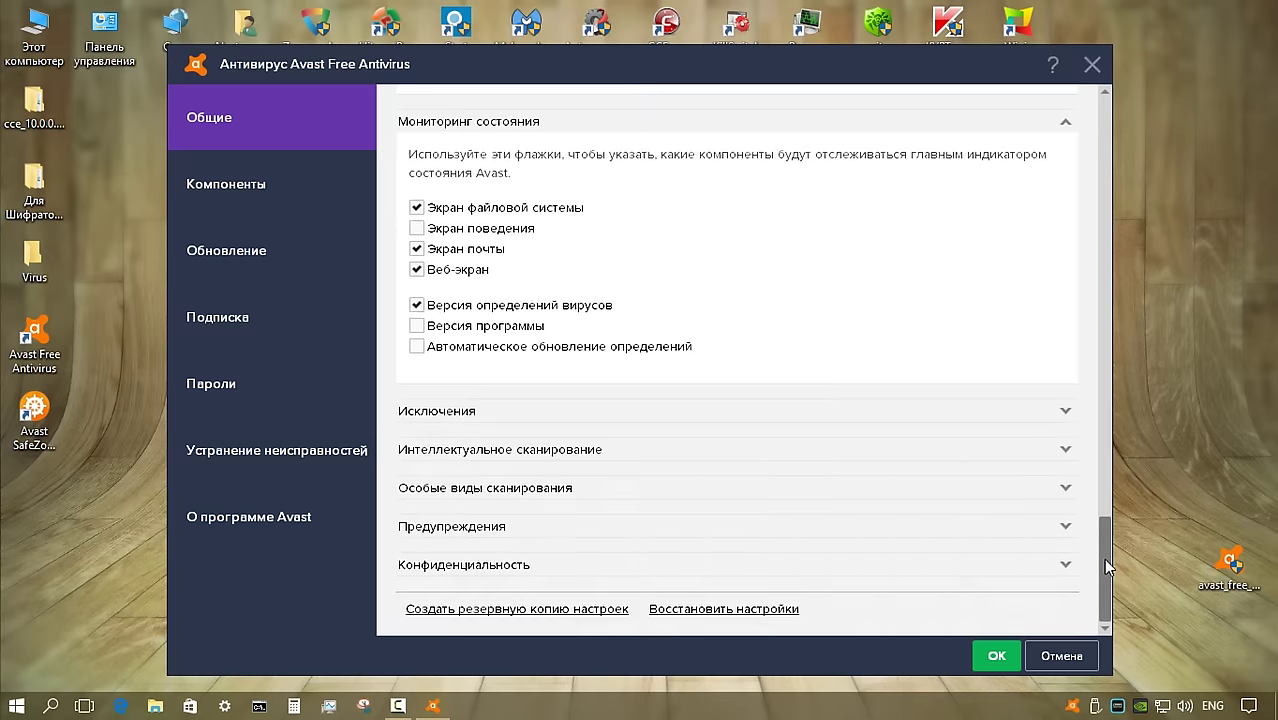
left_click(1065, 411)
left_click(560, 508)
scroll(1100, 487, "down", 2)
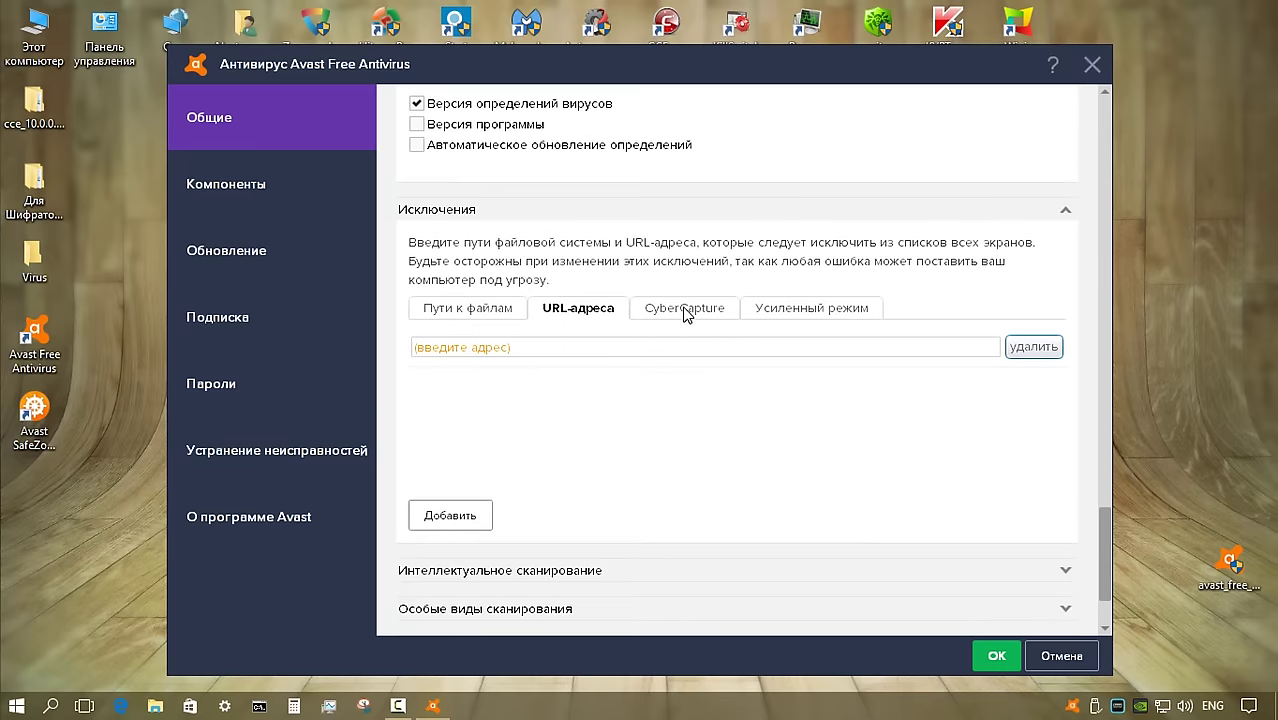
left_click(684, 312)
left_click(792, 313)
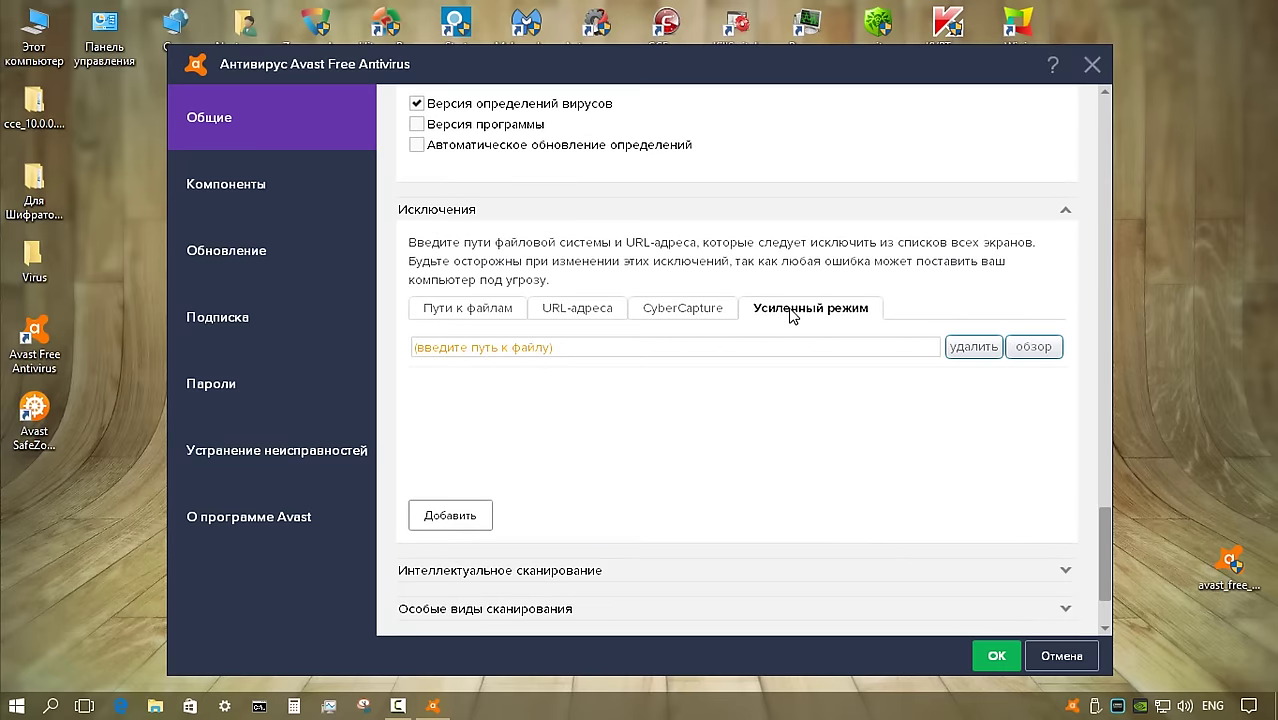
Review the smart scan options and the Explorer scan parameters under special scans without changing them
left_click(1065, 574)
left_click_drag(1101, 470, 1101, 555)
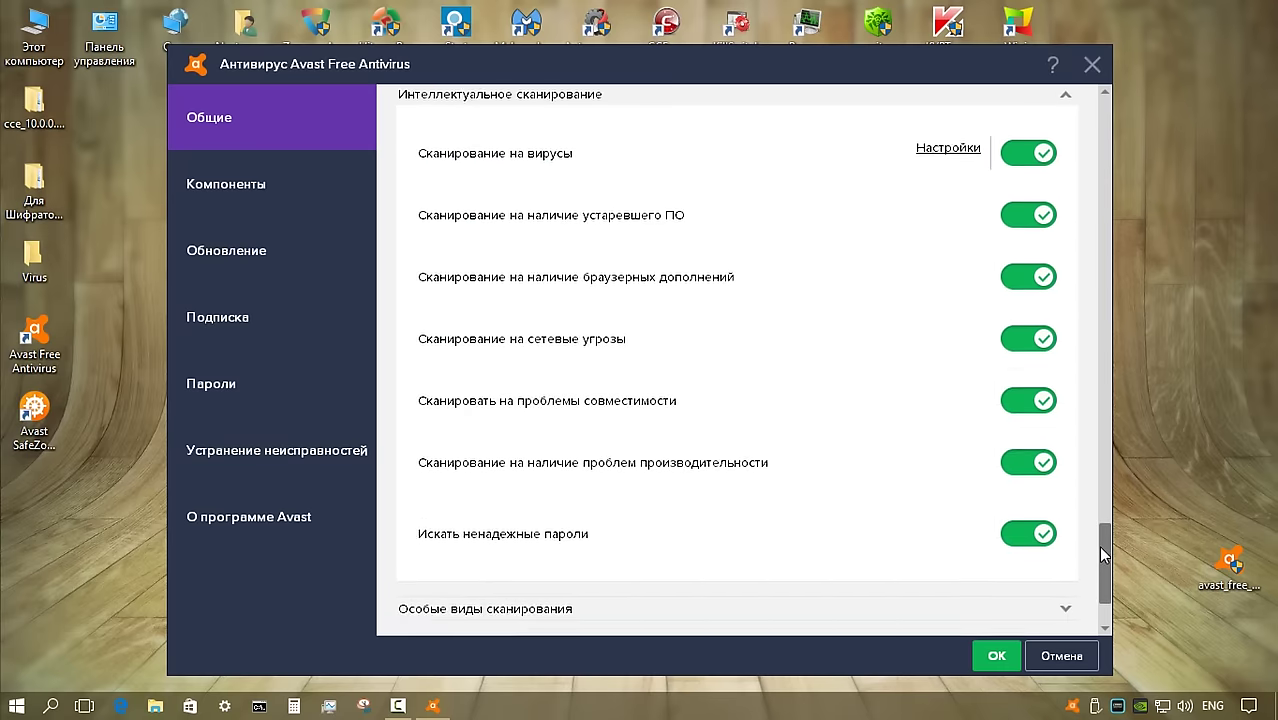
scroll(1067, 488, "down", 1)
left_click(1065, 488)
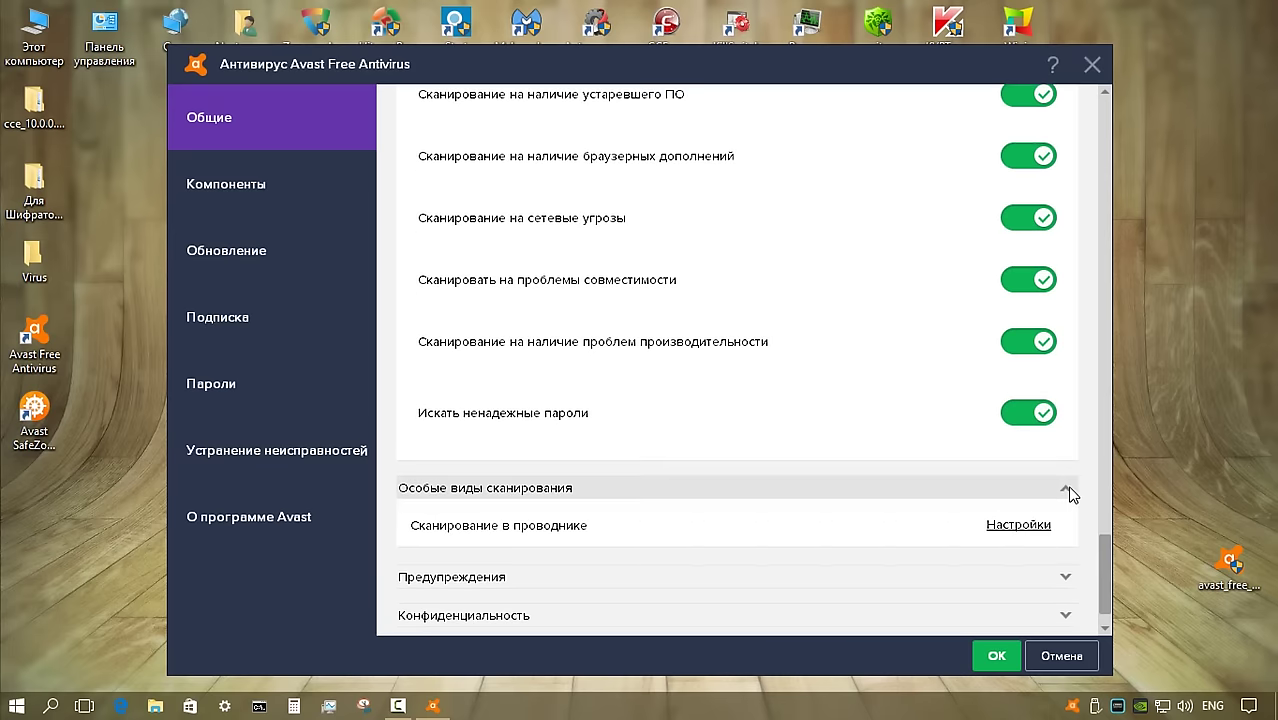
left_click(1036, 532)
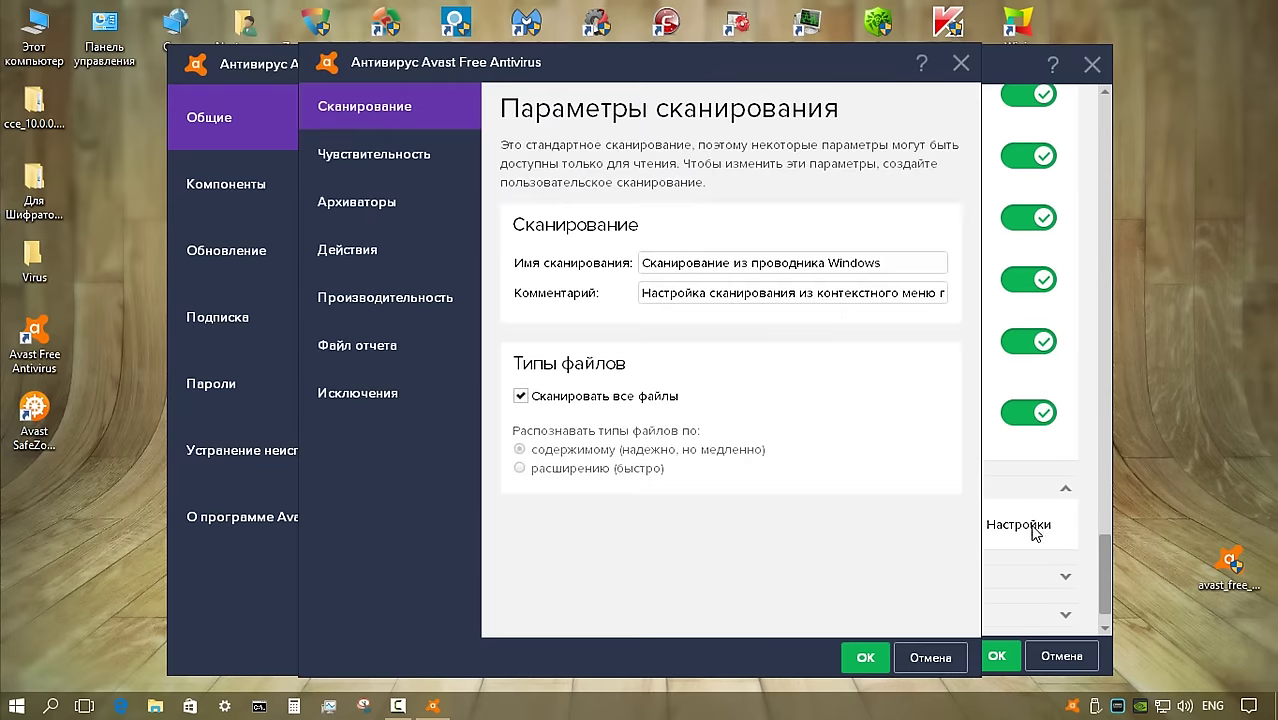
left_click(927, 658)
Review the alert delivery settings for SMTP and MAPI and the privacy options in the general settings
left_click_drag(1104, 505, 1105, 608)
left_click(1066, 563)
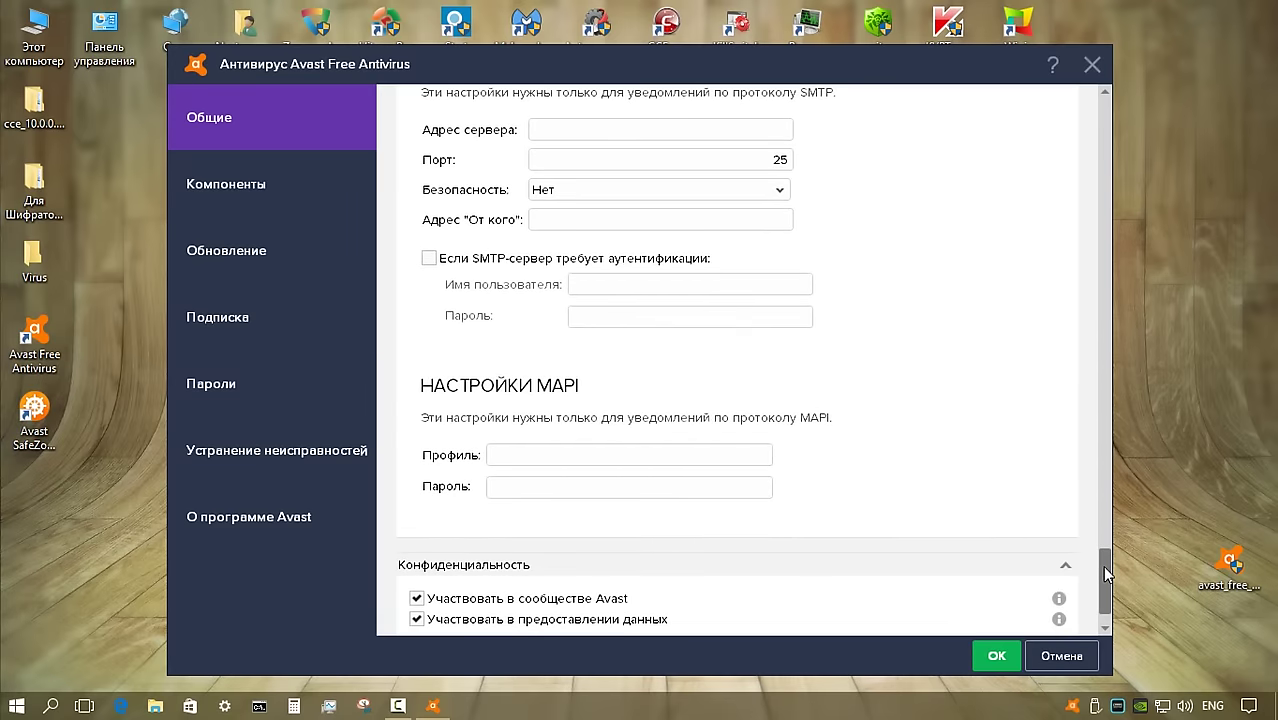
left_click_drag(1102, 564, 1104, 624)
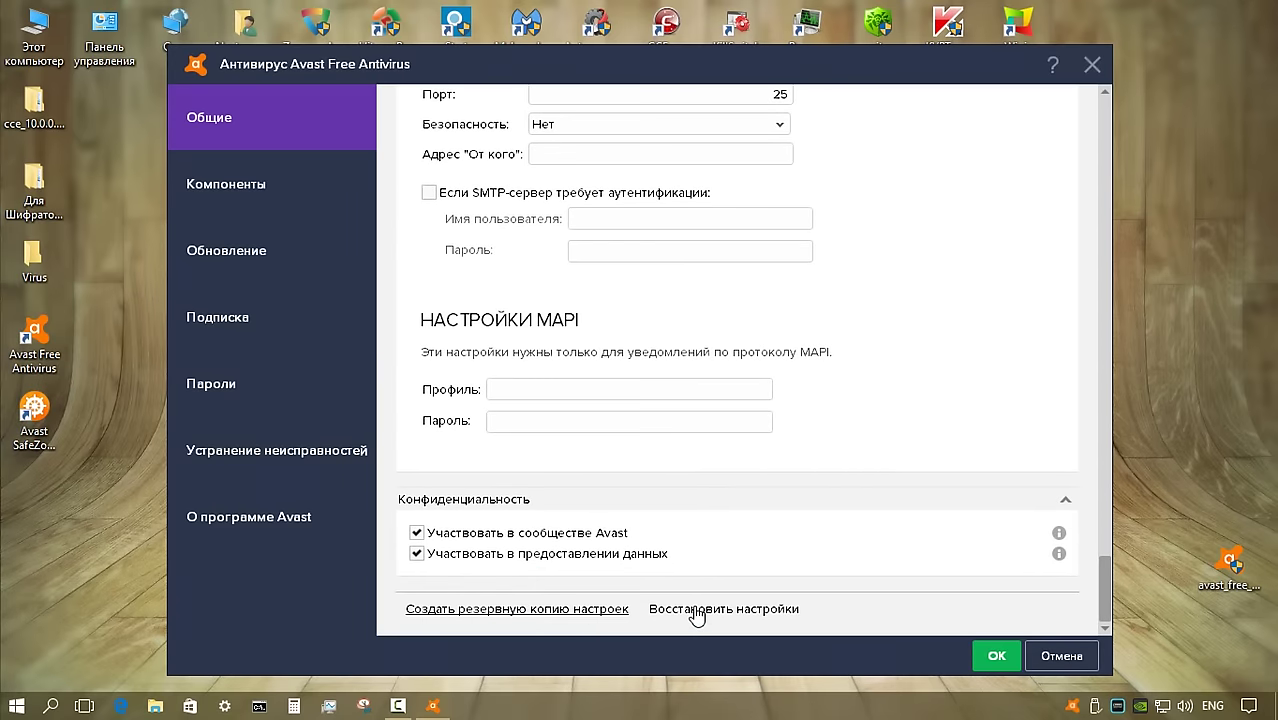
Open the component settings and examine the File System Shield's pages, from scanning on execution to the report file
left_click(255, 193)
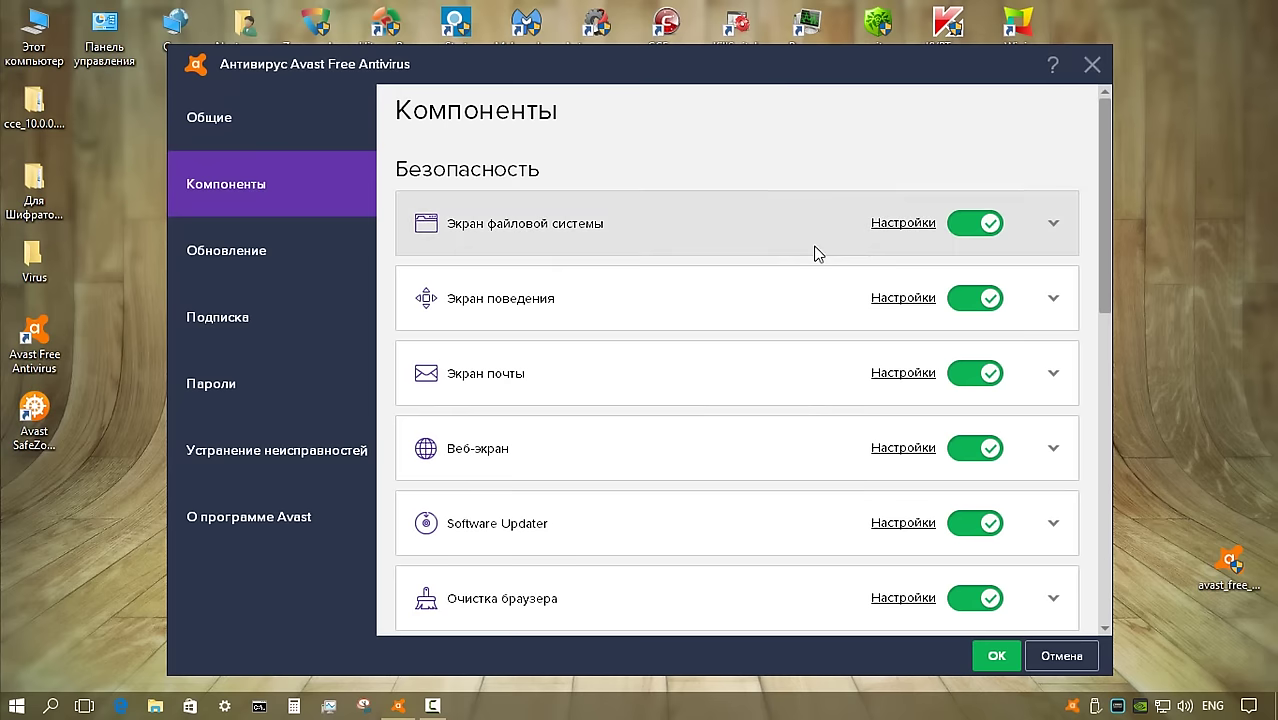
mouse_move(1102, 220)
left_mouse_down()
mouse_move(1103, 553)
mouse_move(1123, 216)
left_mouse_up()
left_click(906, 224)
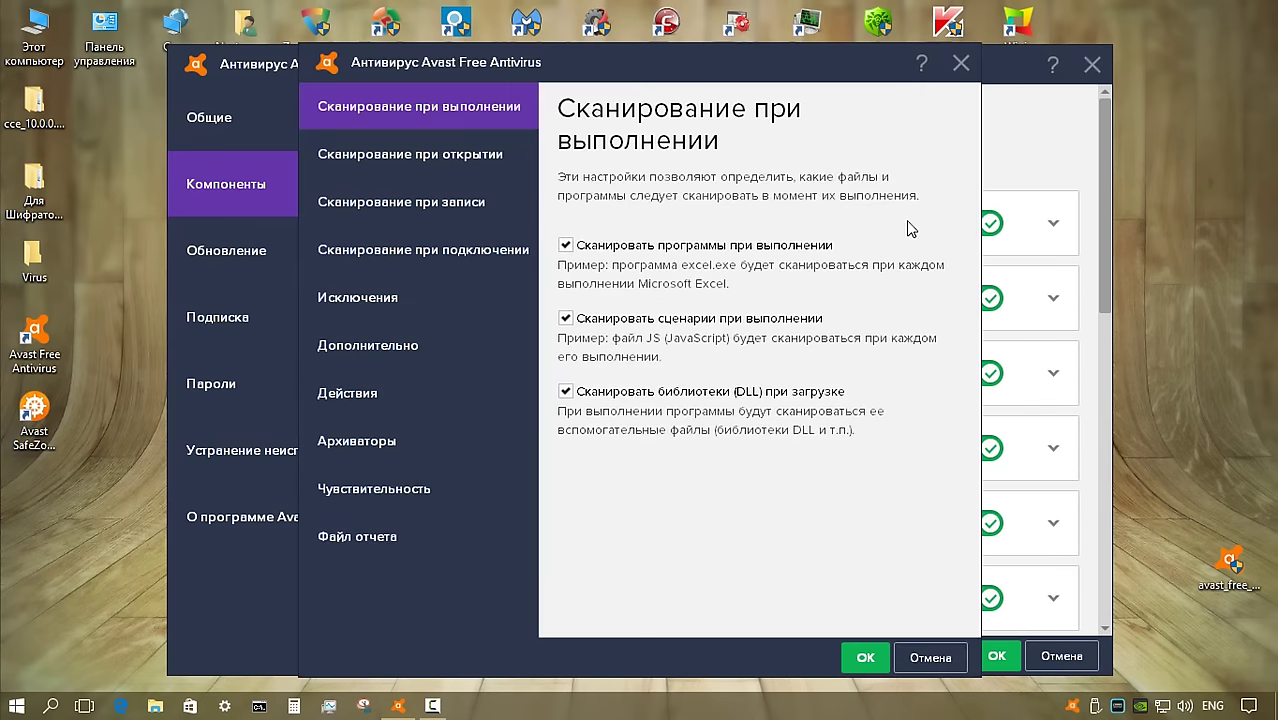
left_click(370, 165)
left_click(389, 202)
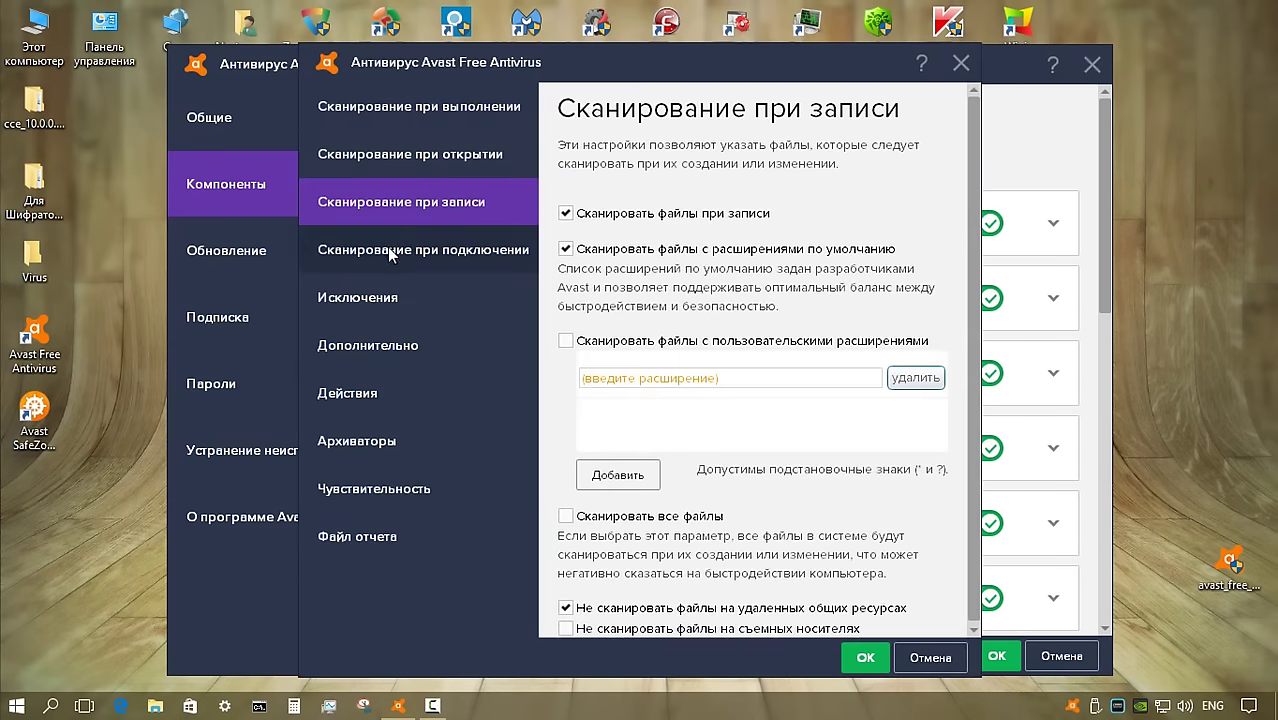
left_click(390, 252)
left_click(397, 300)
left_click(402, 345)
left_click(392, 393)
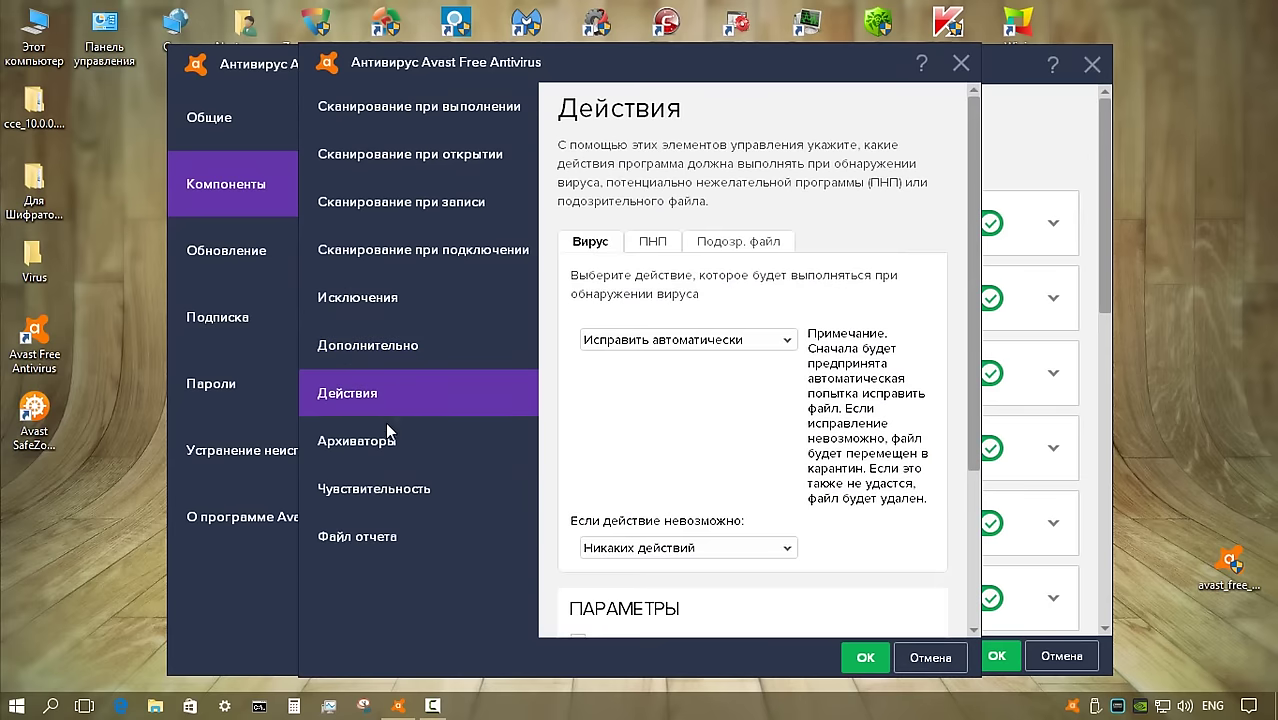
left_click(388, 440)
left_click(395, 492)
left_click(390, 537)
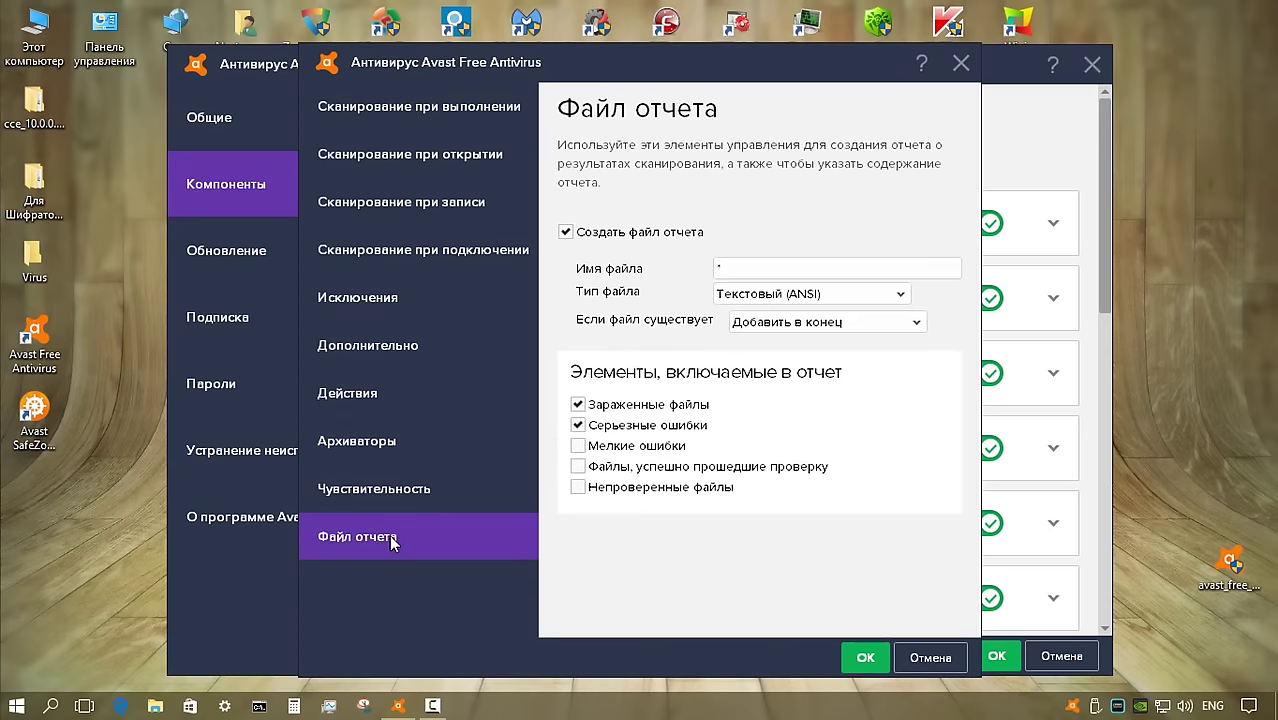
key("Escape")
Examine the Behavior Shield's main settings and exclusions without changing them
left_click(893, 297)
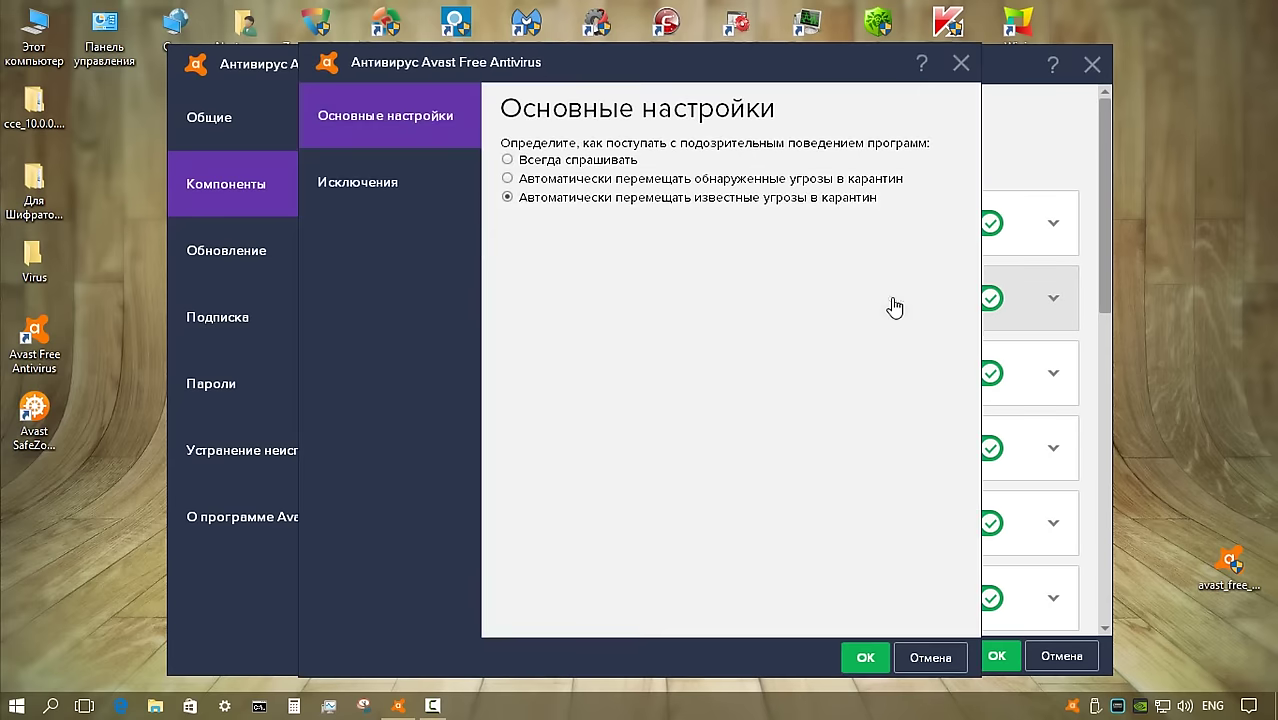
left_click(393, 192)
left_click(930, 657)
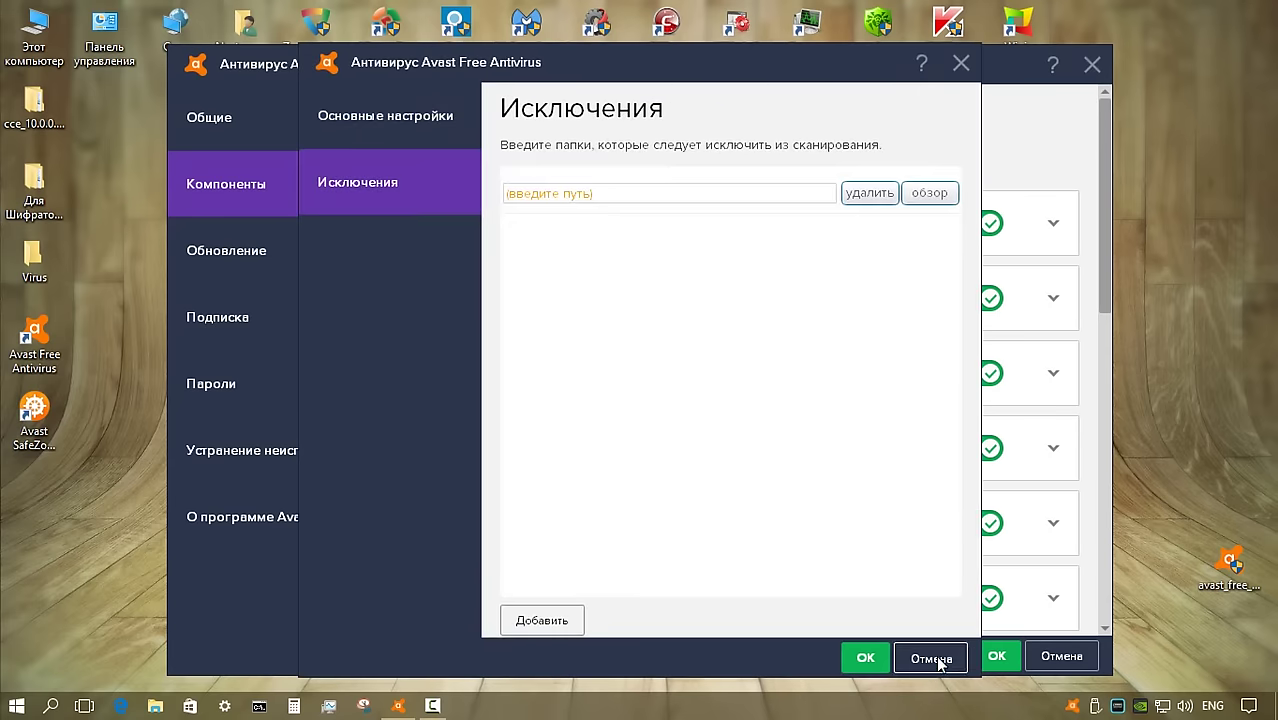
Examine the Mail Shield's settings pages, from behavior and SSL scanning to the report file, without changing them
left_click(903, 380)
left_click(399, 205)
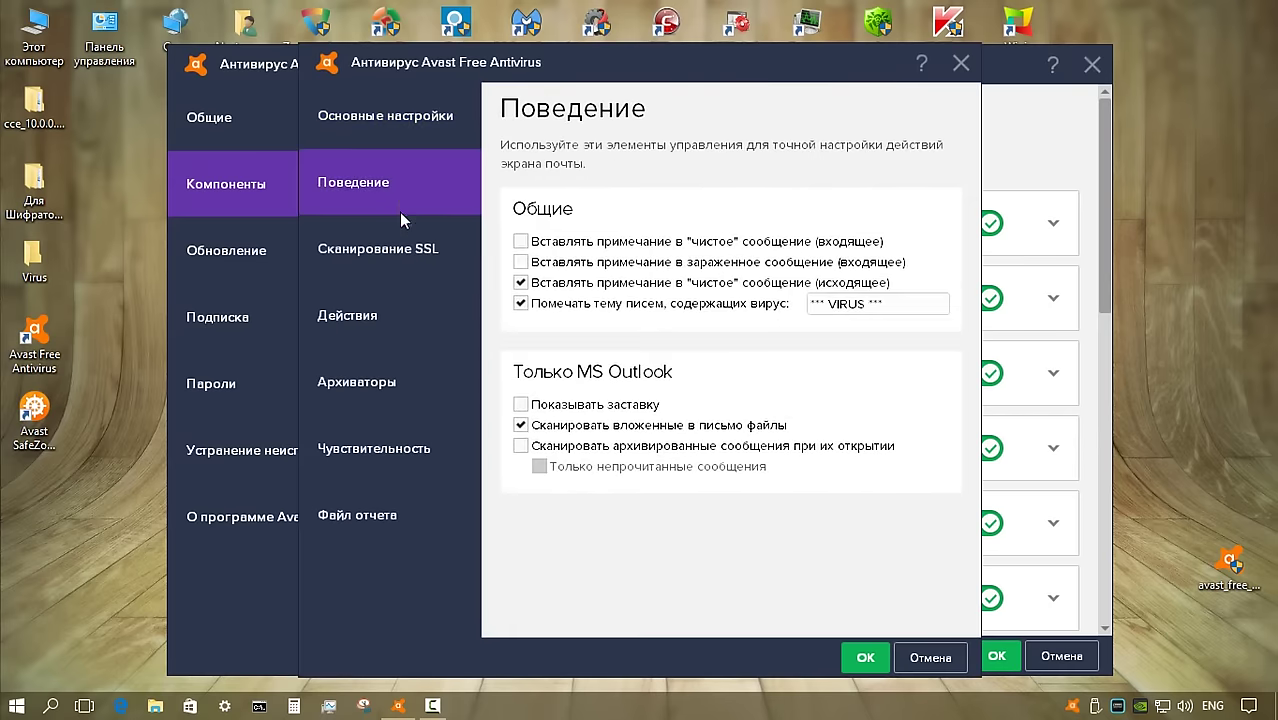
left_click(399, 248)
left_click(363, 318)
left_click(370, 382)
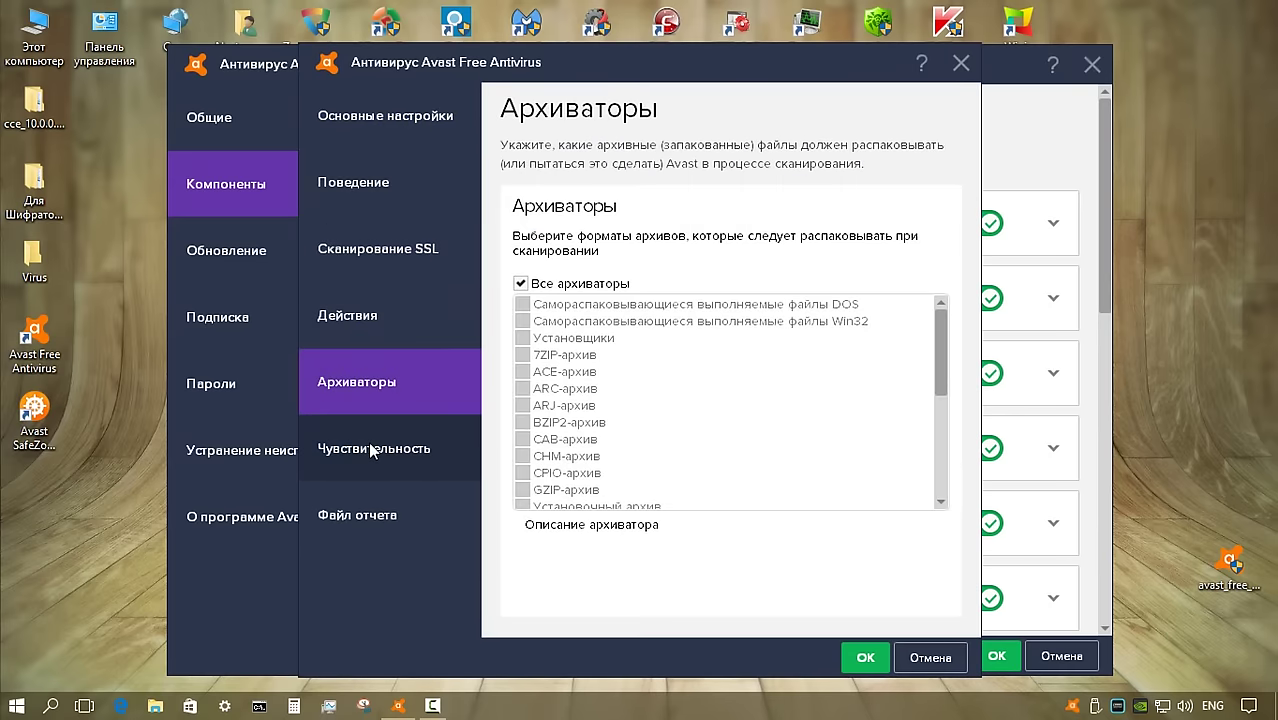
left_click(374, 450)
left_click(386, 520)
left_click(930, 657)
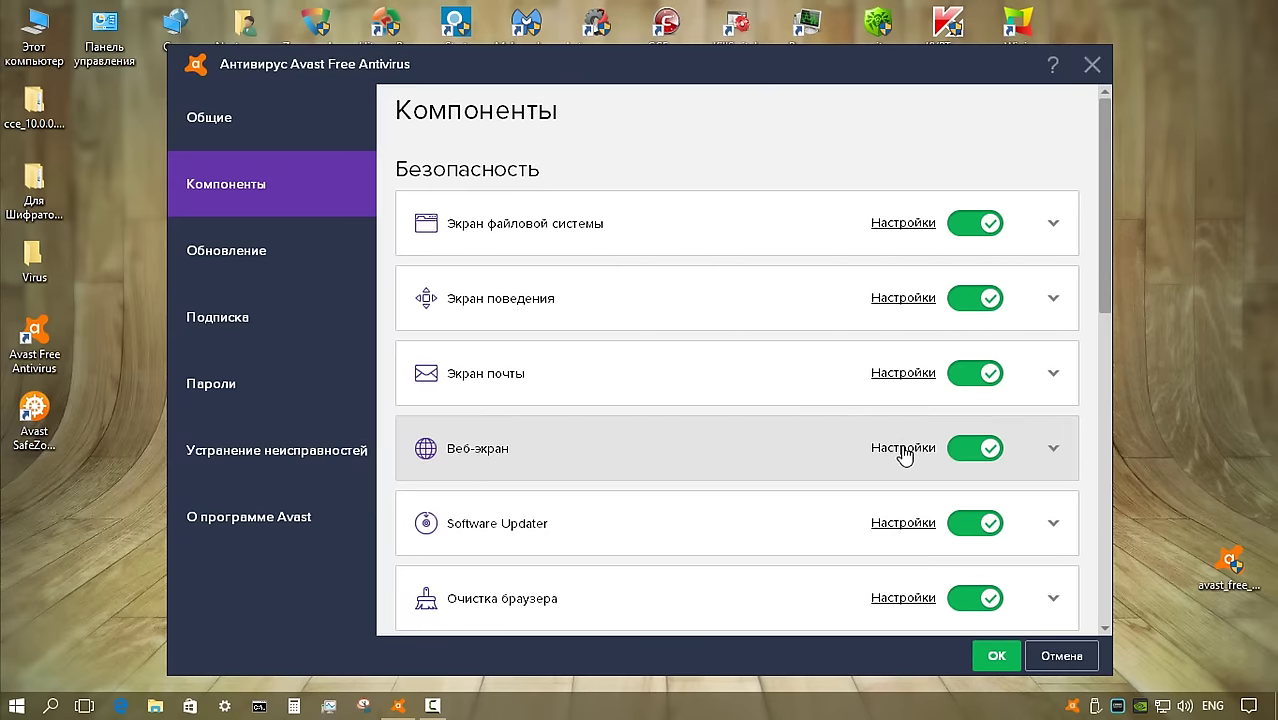
Examine the Web Shield's settings pages, from web scanning and exclusions to script scanning and the report file, without changing them
left_click(903, 447)
left_click(399, 160)
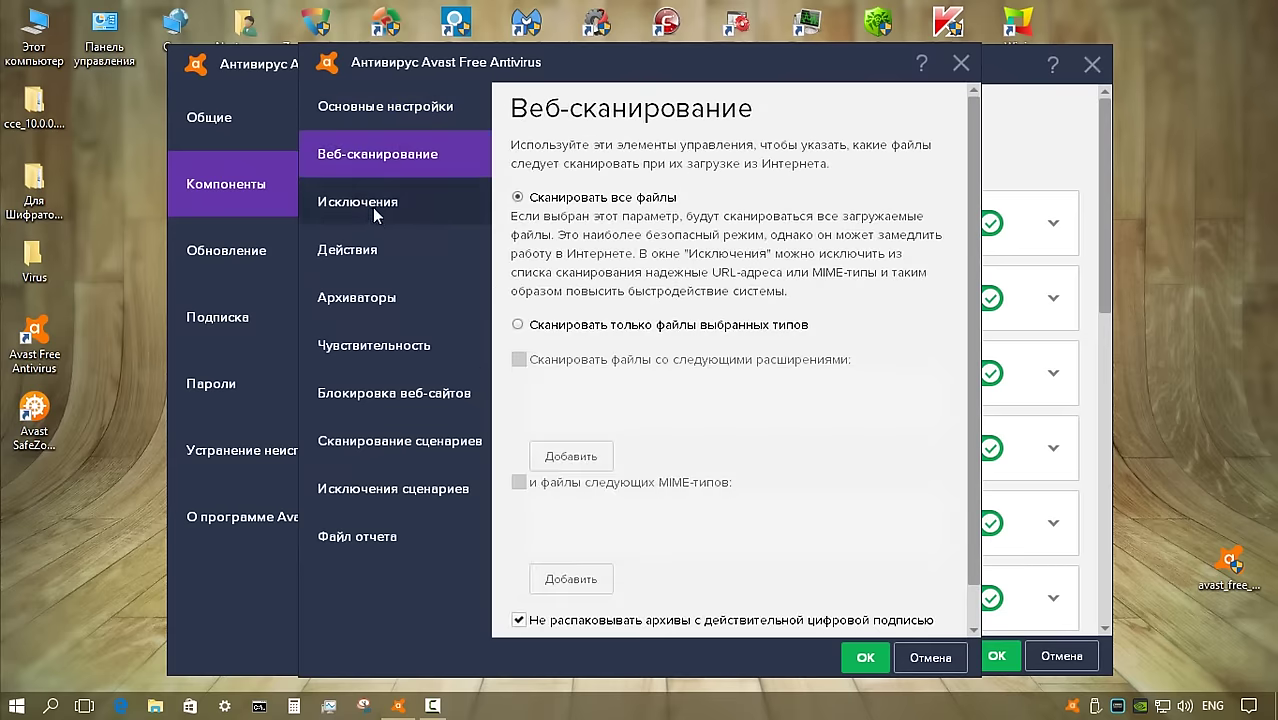
left_click(372, 205)
left_click(366, 252)
left_click(374, 298)
left_click(390, 350)
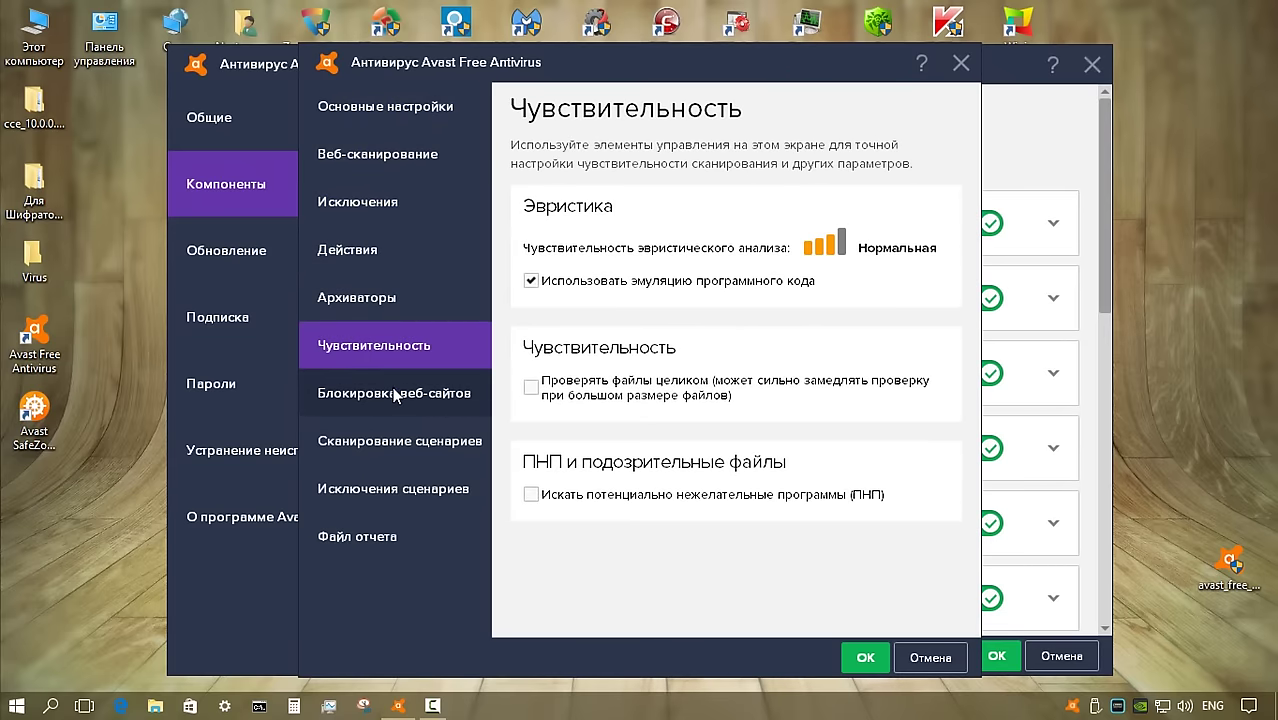
left_click(396, 395)
left_click(400, 445)
left_click(397, 488)
left_click(380, 537)
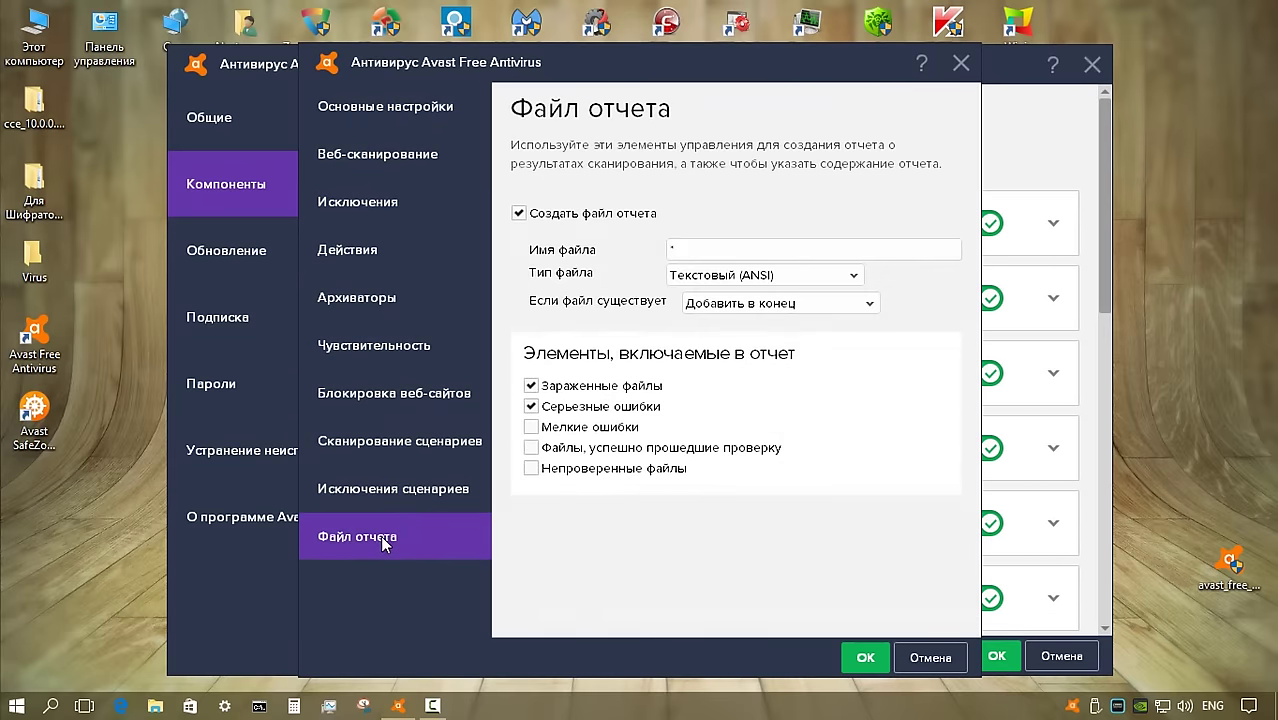
key("Escape")
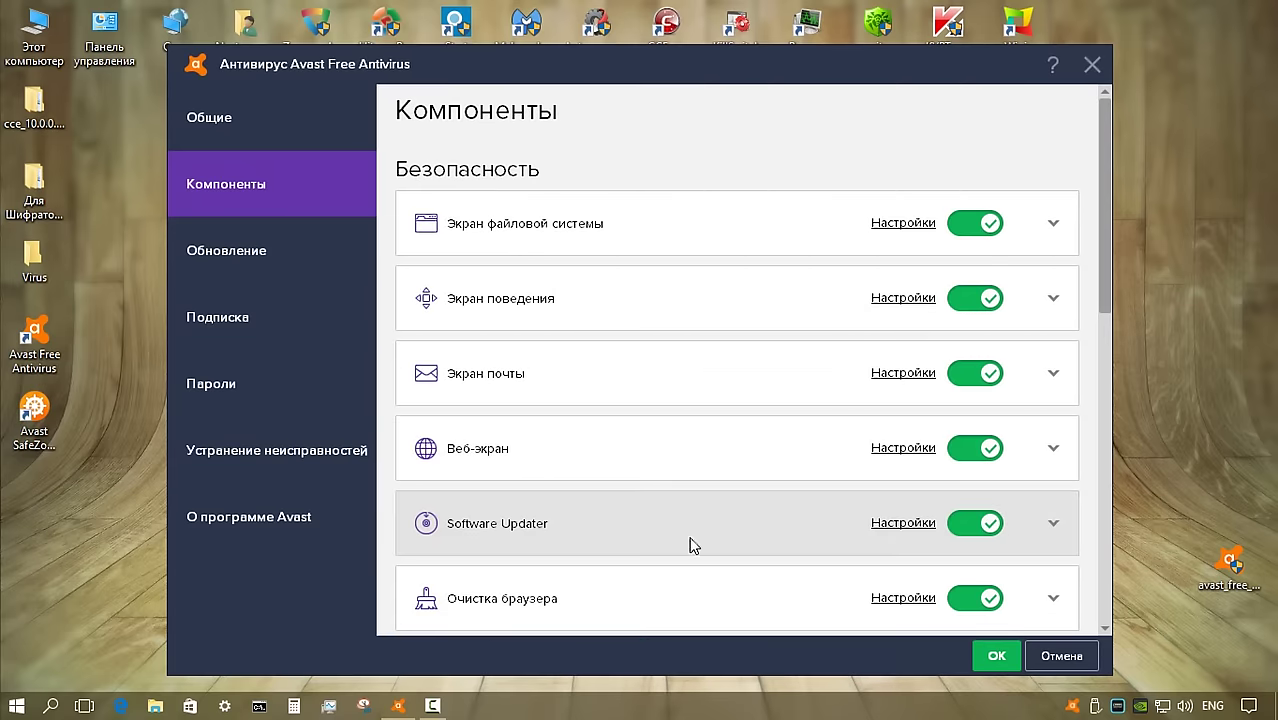
Examine the settings of Software Updater and Browser Cleanup without changing them
left_click(920, 526)
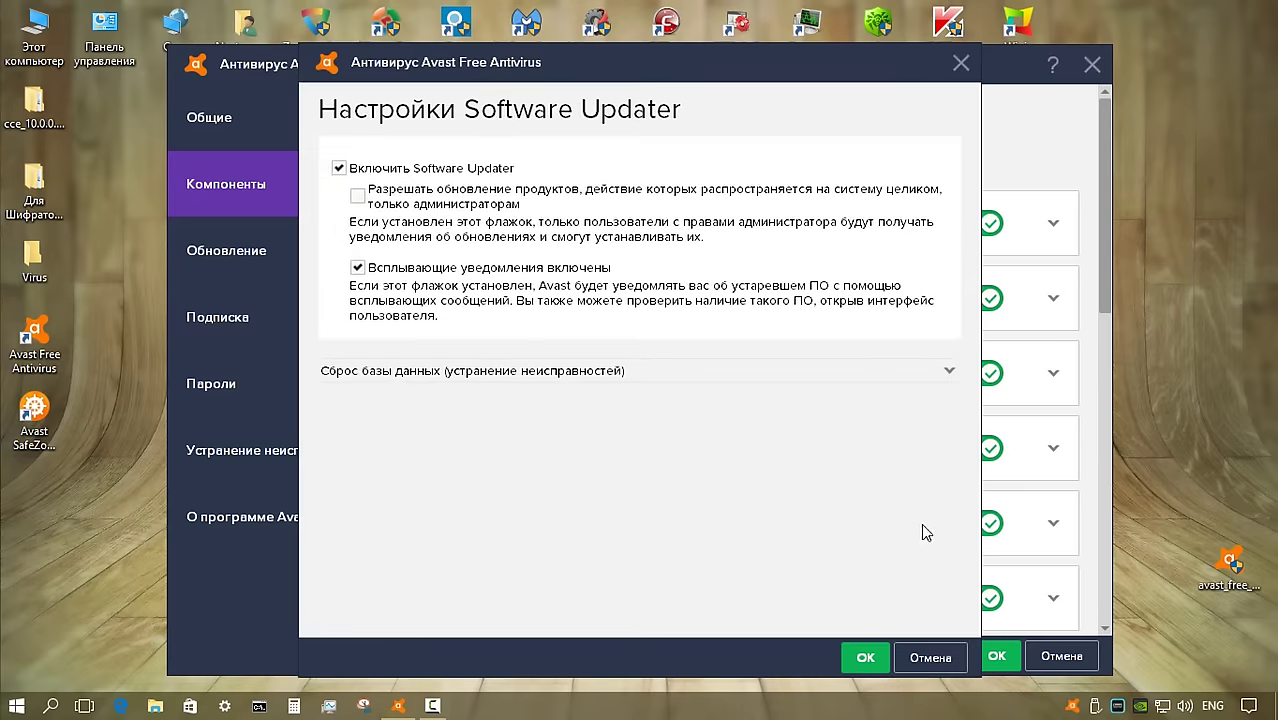
key("Escape")
left_click(917, 605)
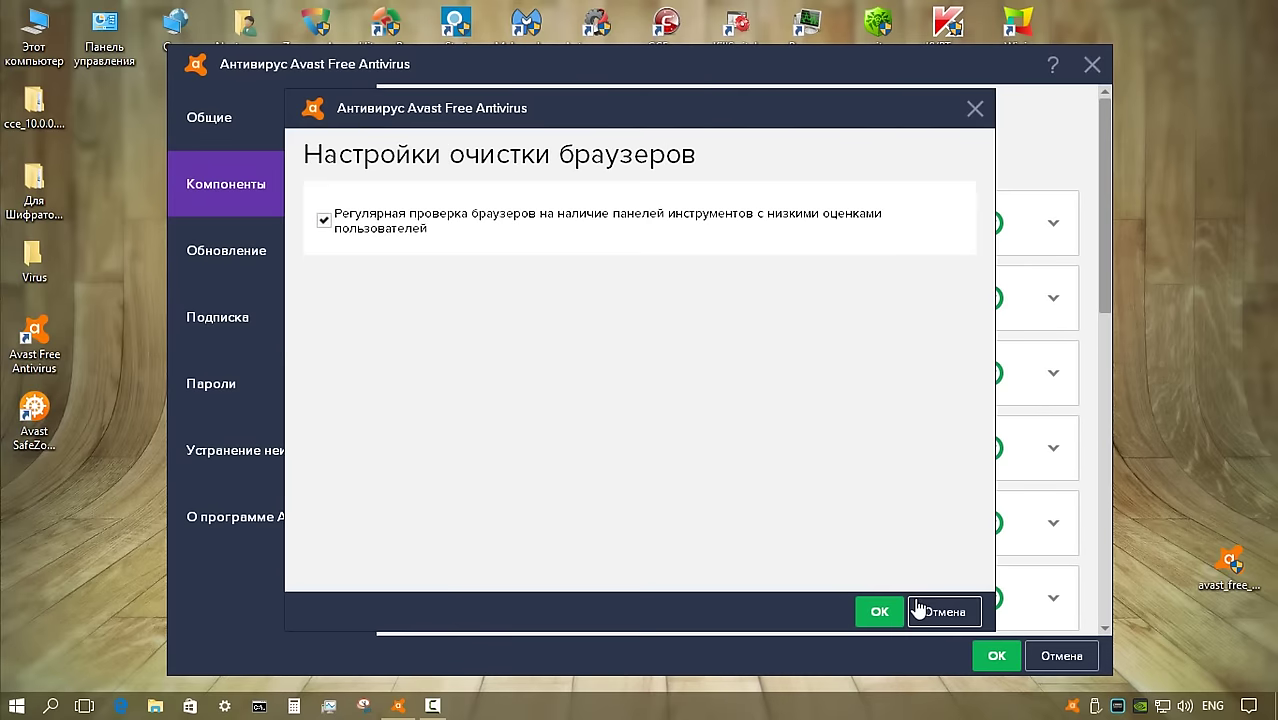
left_click(920, 612)
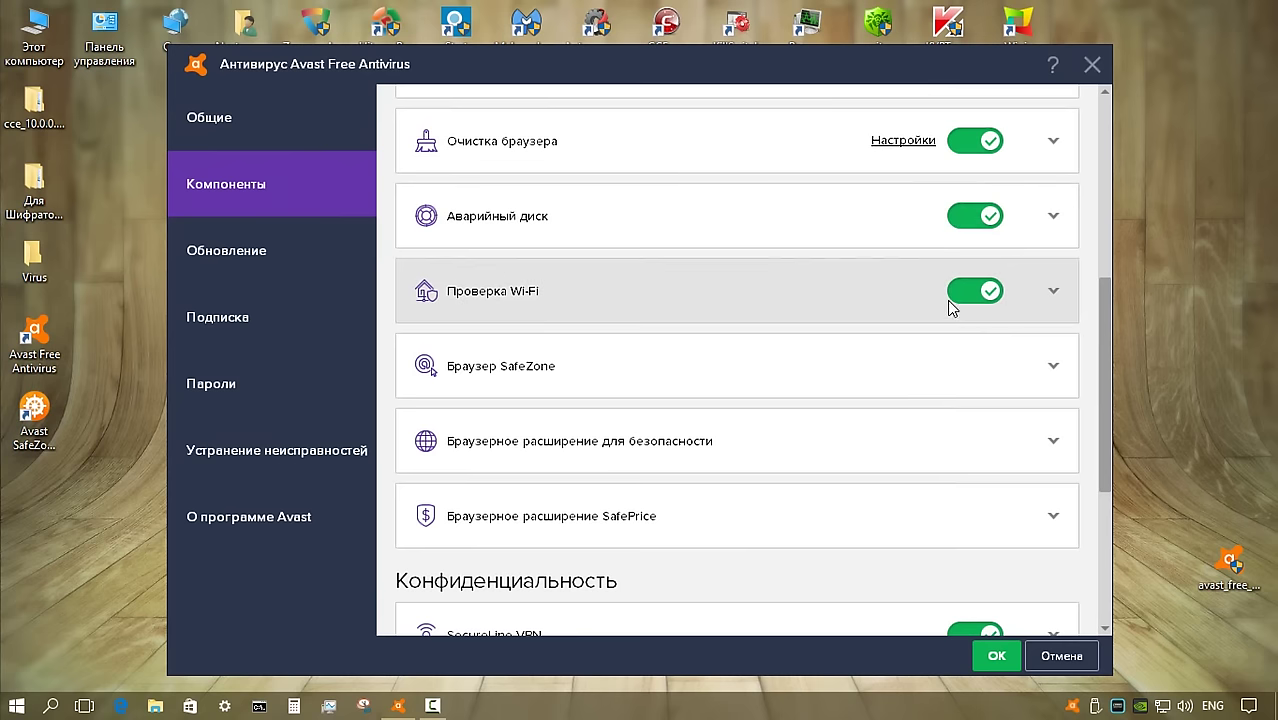
Expand and read the component descriptions of the browser security extension, SafePrice, SecureLine VPN and Passwords
left_click(1053, 443)
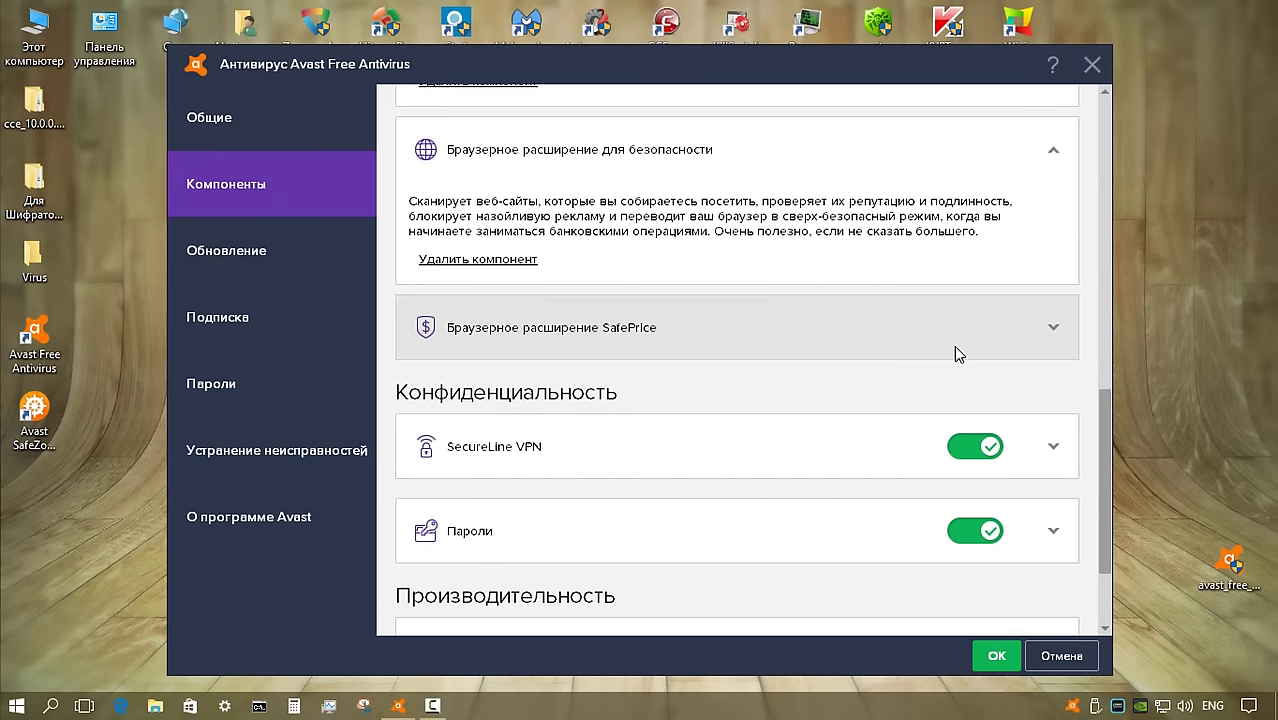
left_click(1057, 329)
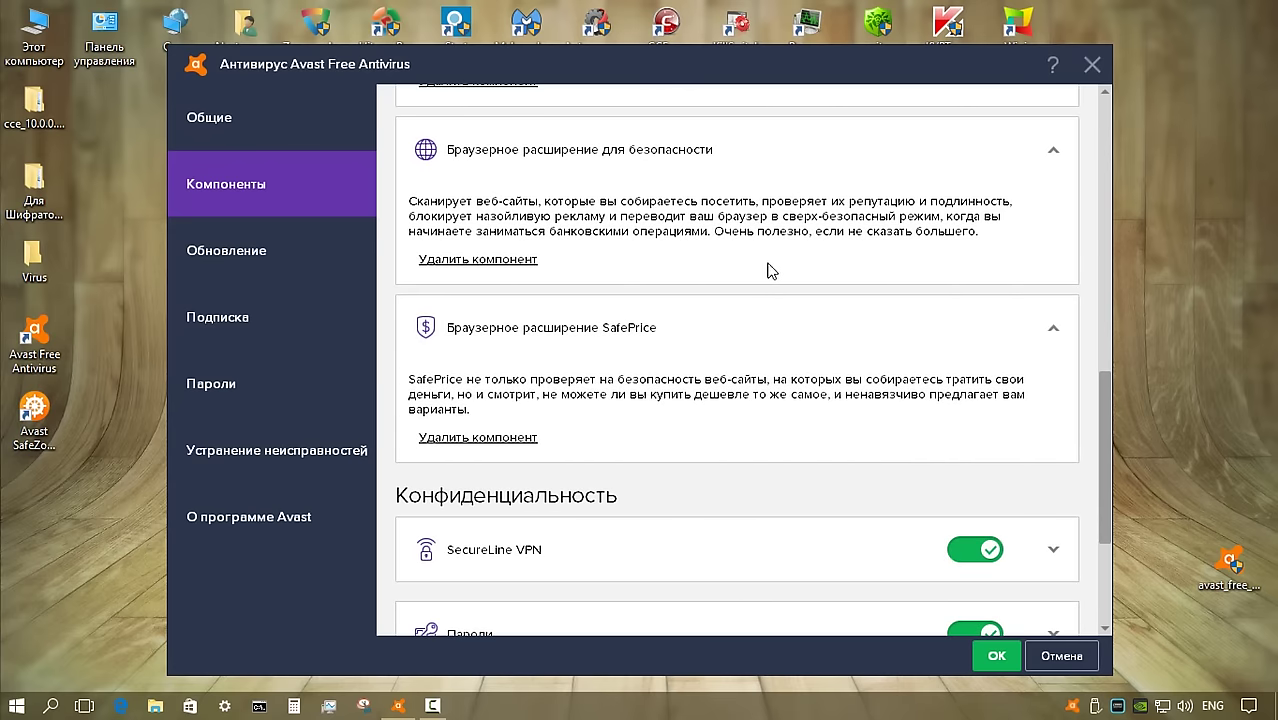
scroll(857, 372, "down", 3)
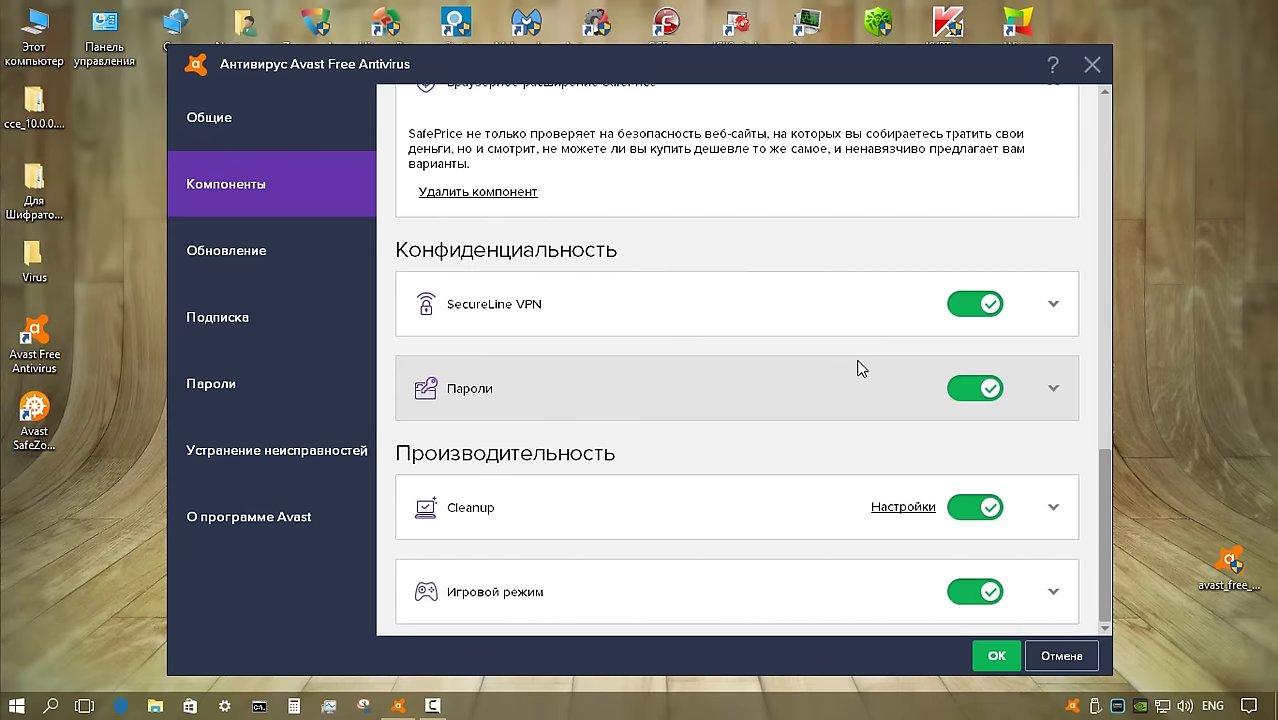
left_click(1054, 302)
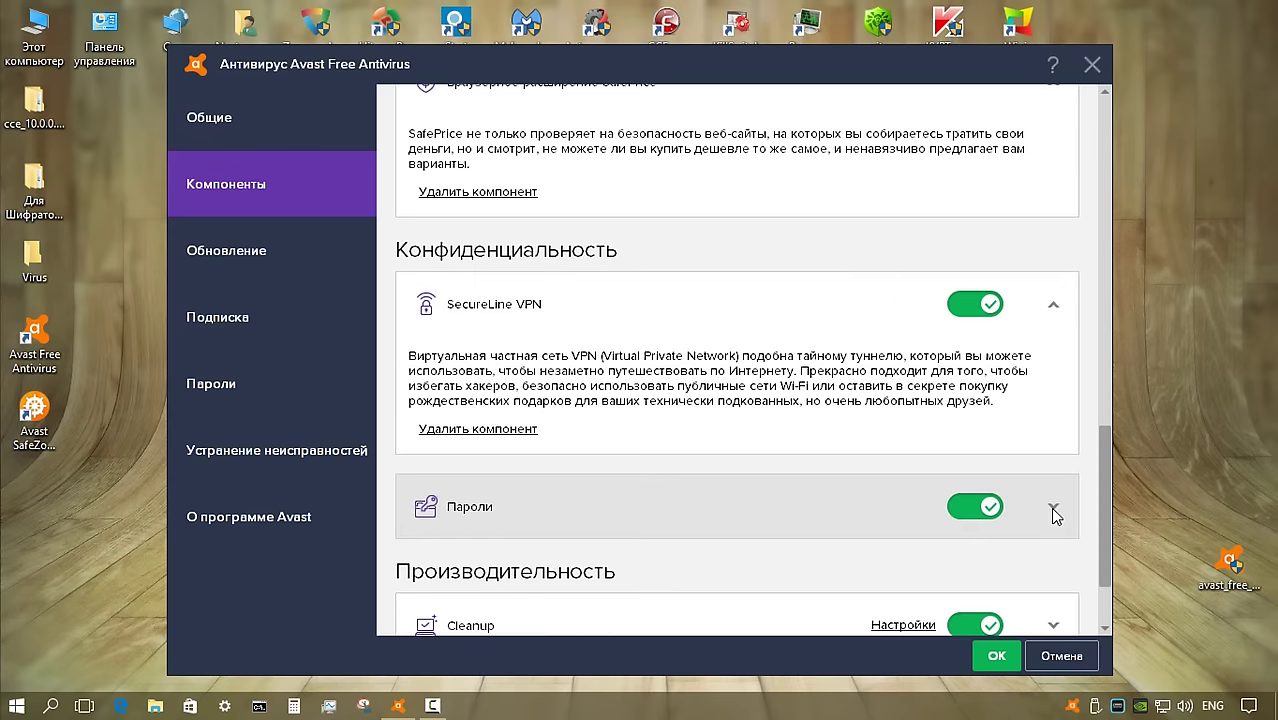
left_click(1053, 507)
left_click_drag(1105, 483, 1108, 556)
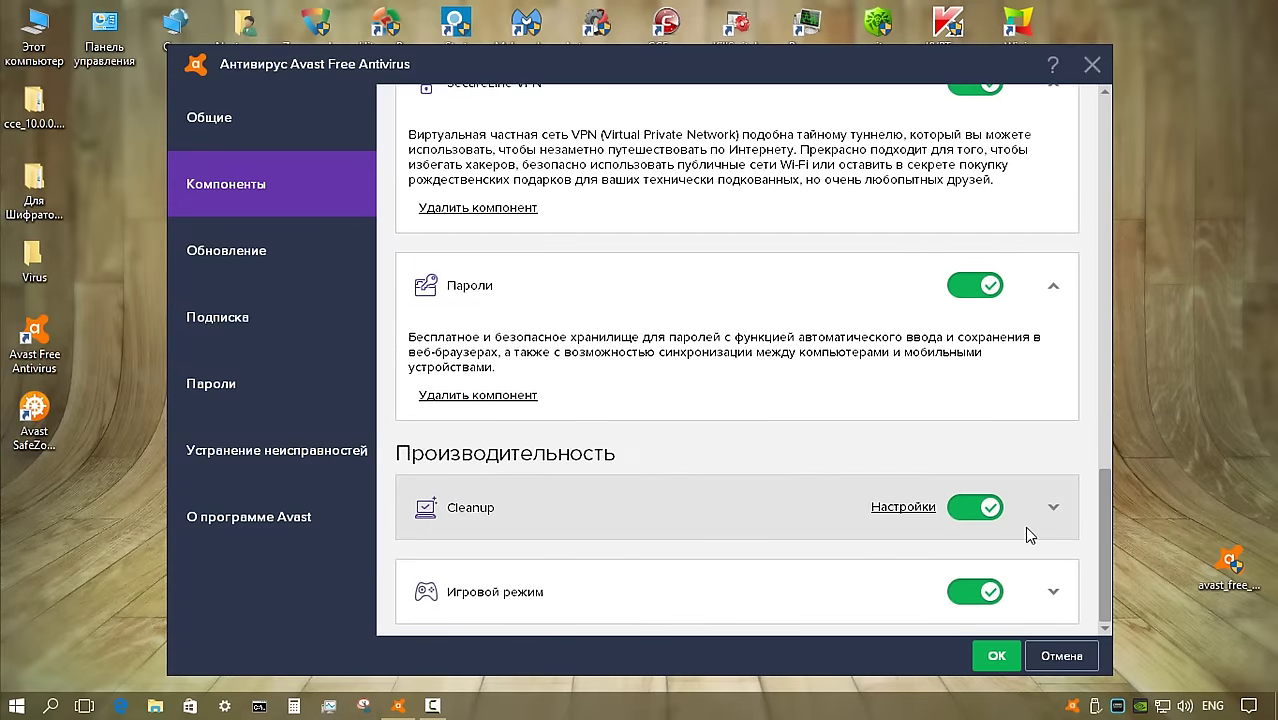
Examine Cleanup's general, scheduling and license settings, and read the descriptions of the Cleanup and Game Mode components
left_click(901, 507)
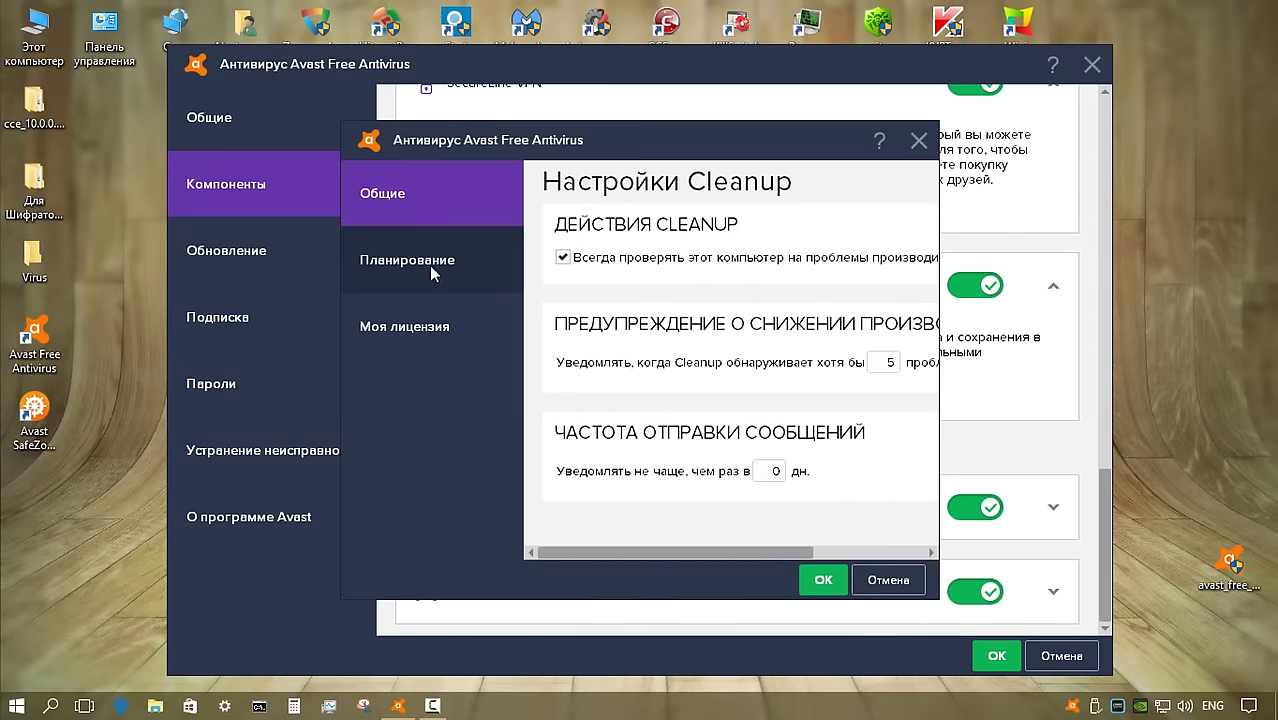
left_click(429, 265)
left_click(404, 326)
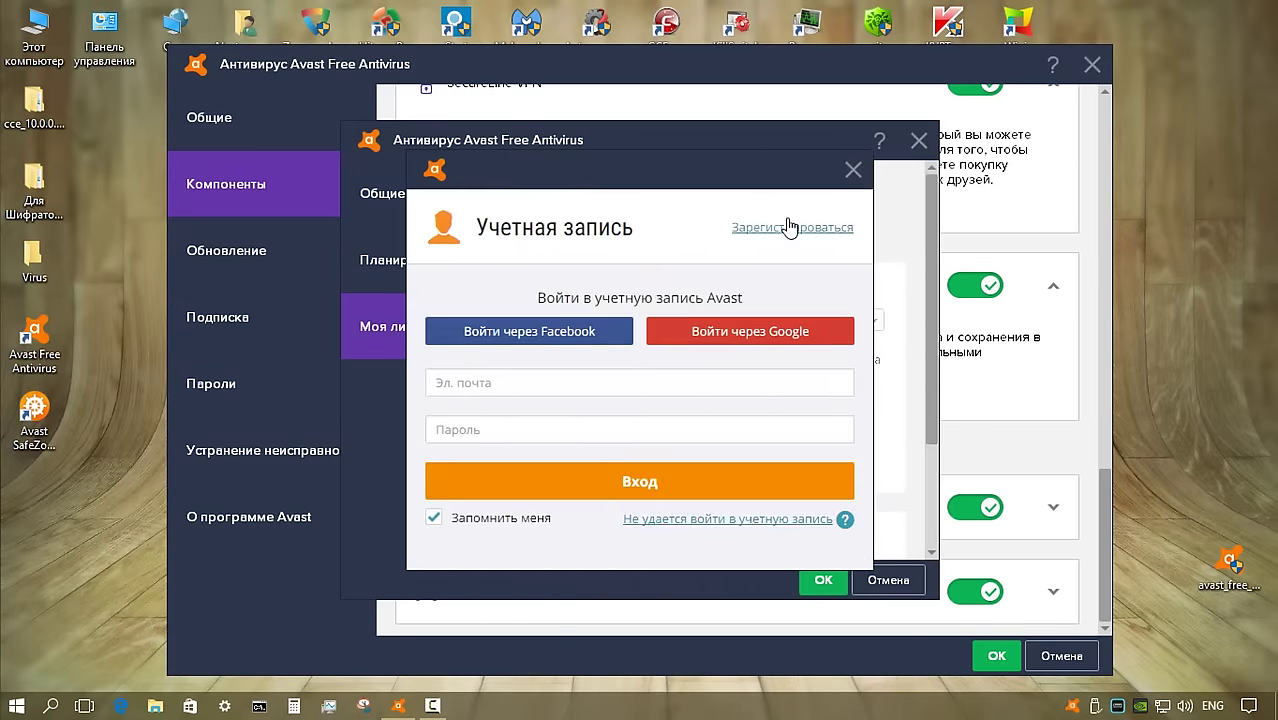
left_click(853, 169)
left_click(1053, 591)
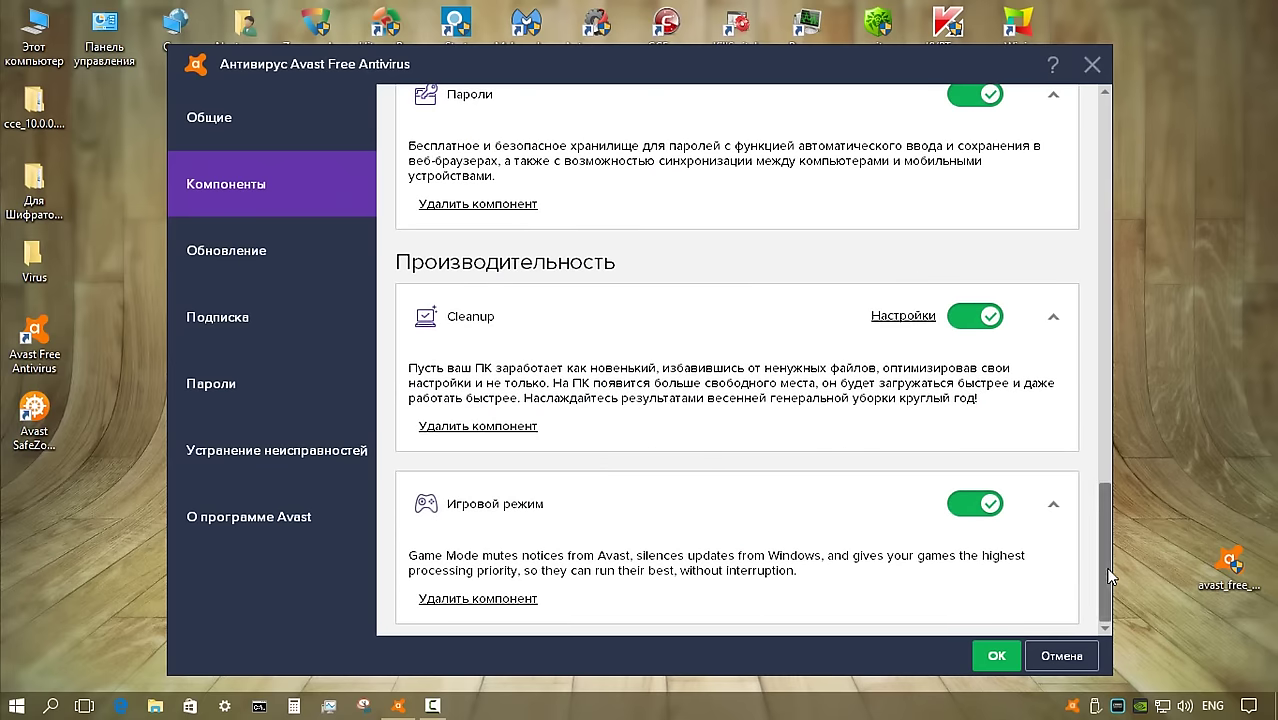
left_click_drag(1108, 576, 1108, 190)
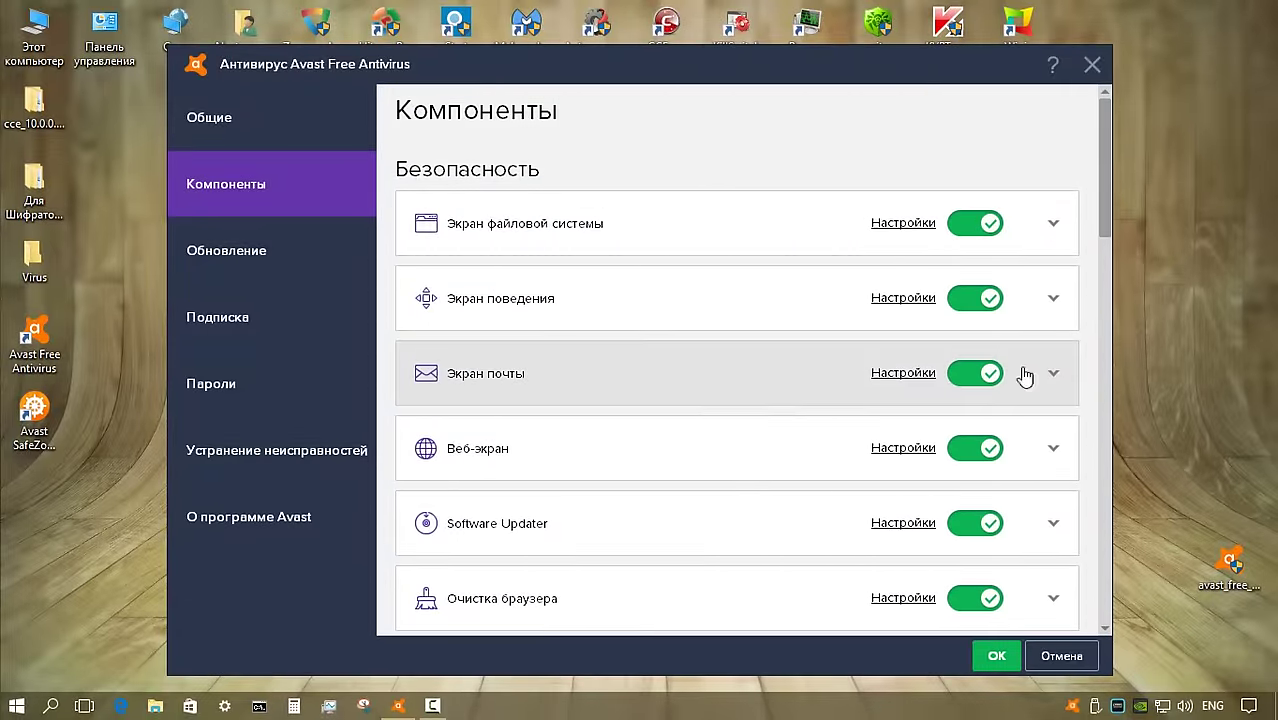
Review the update settings for virus definitions and the program, including the auto-update details and proxy server options
left_click(263, 254)
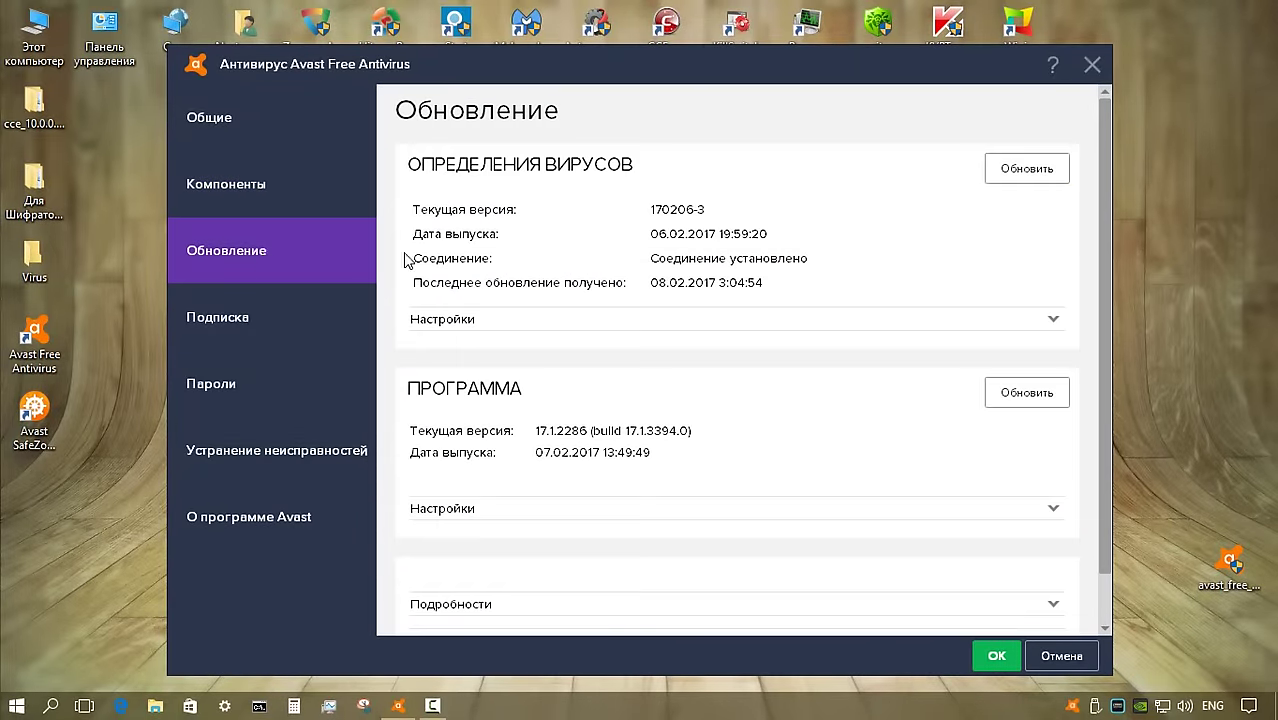
left_click(1020, 170)
left_click(1042, 292)
left_click(1030, 404)
left_click(1041, 522)
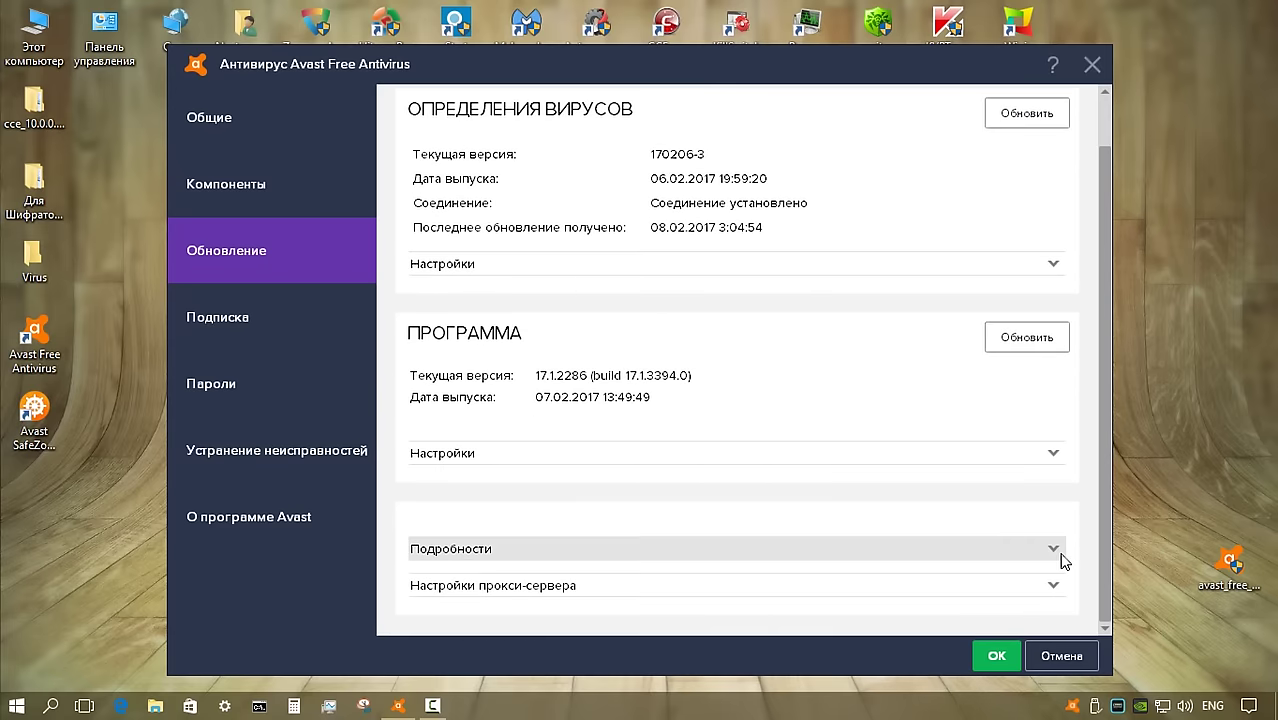
left_click(1056, 547)
scroll(1105, 532, "down", 2)
scroll(1105, 532, "down", 2)
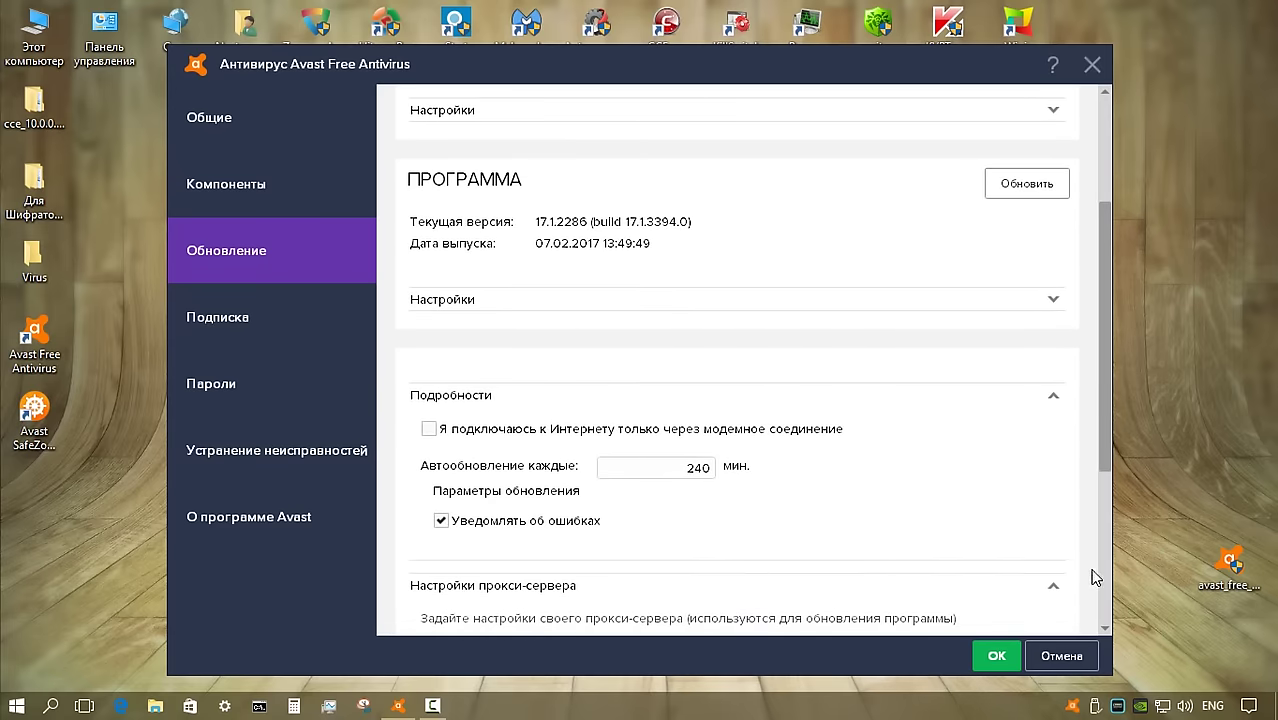
scroll(1095, 457, "down", 6)
Review the subscription information and the password settings for security, synchronization and browser integration
left_click(350, 335)
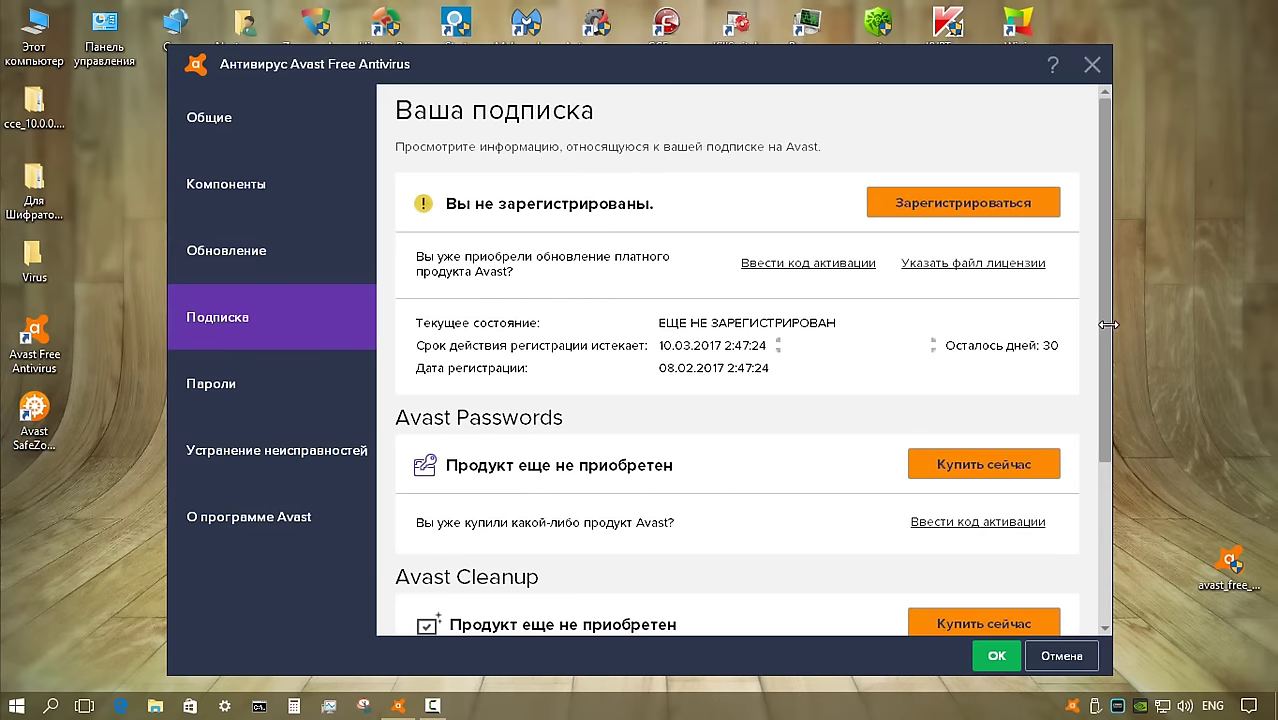
scroll(1104, 325, "down", 3)
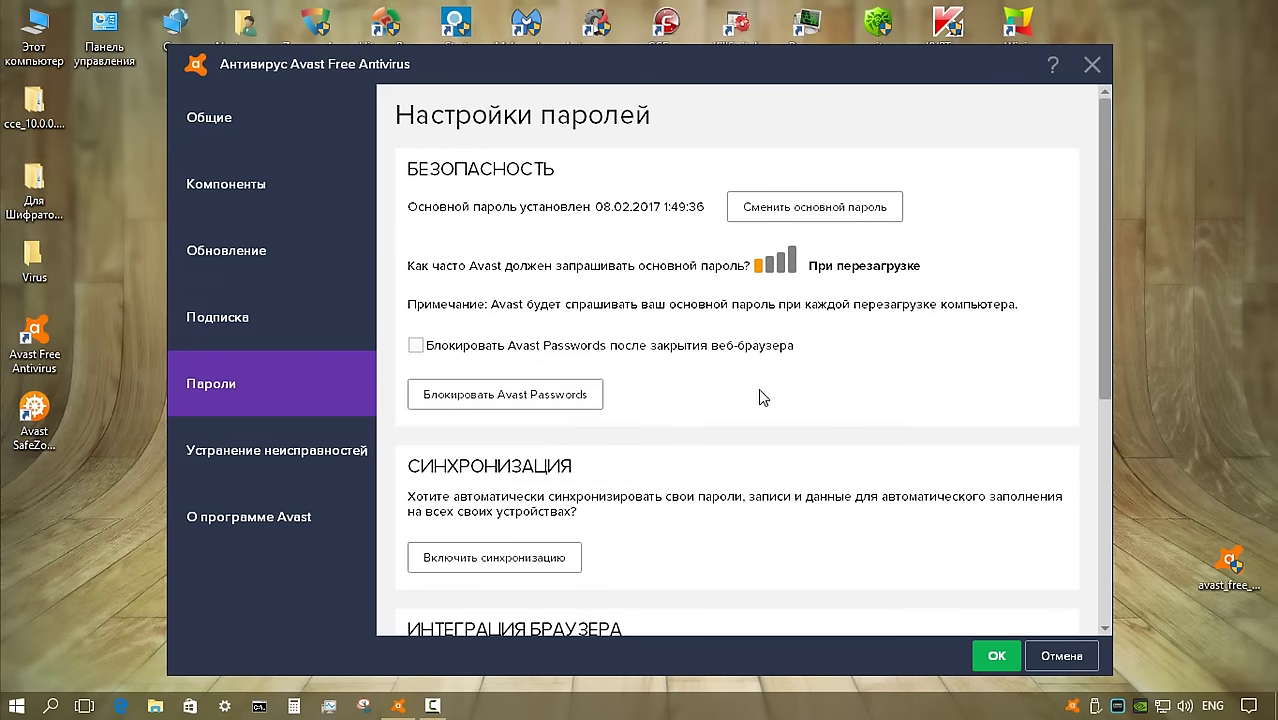
scroll(1103, 390, "down", 5)
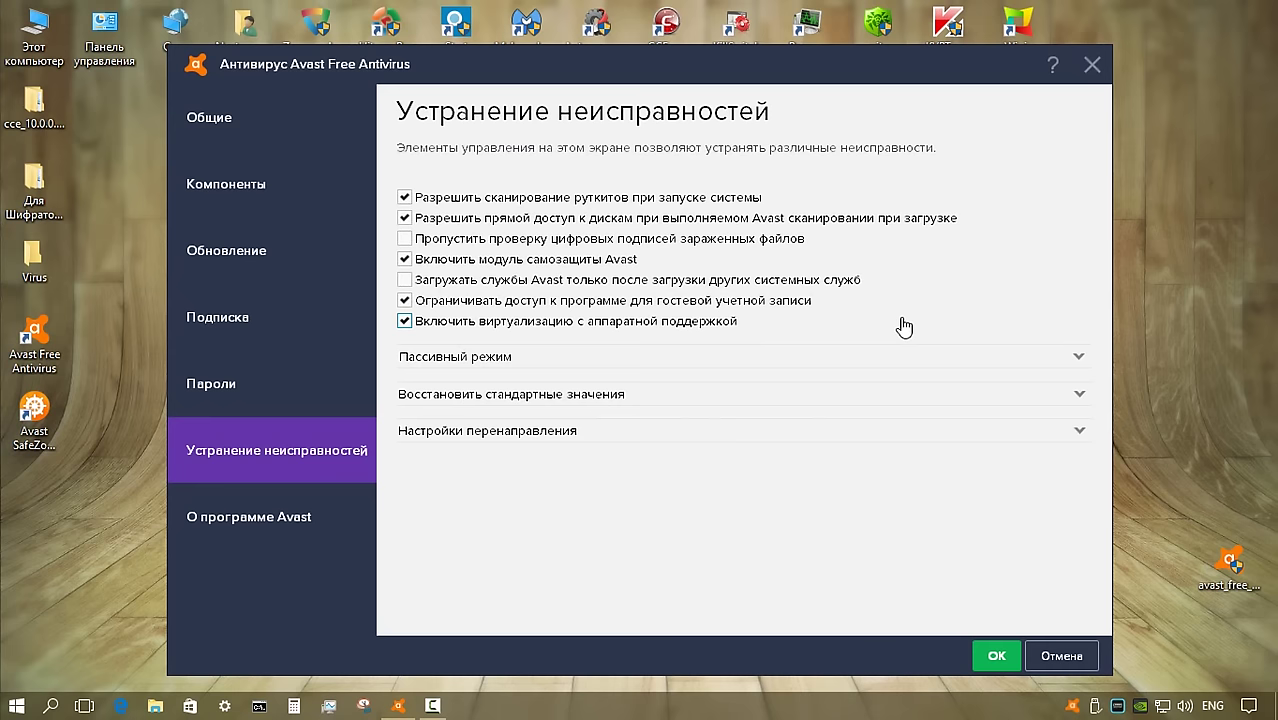
Toggle hardware-assisted virtualization off and back on in the troubleshooting settings, and examine the passive mode, restore defaults and redirection sections
left_click(518, 330)
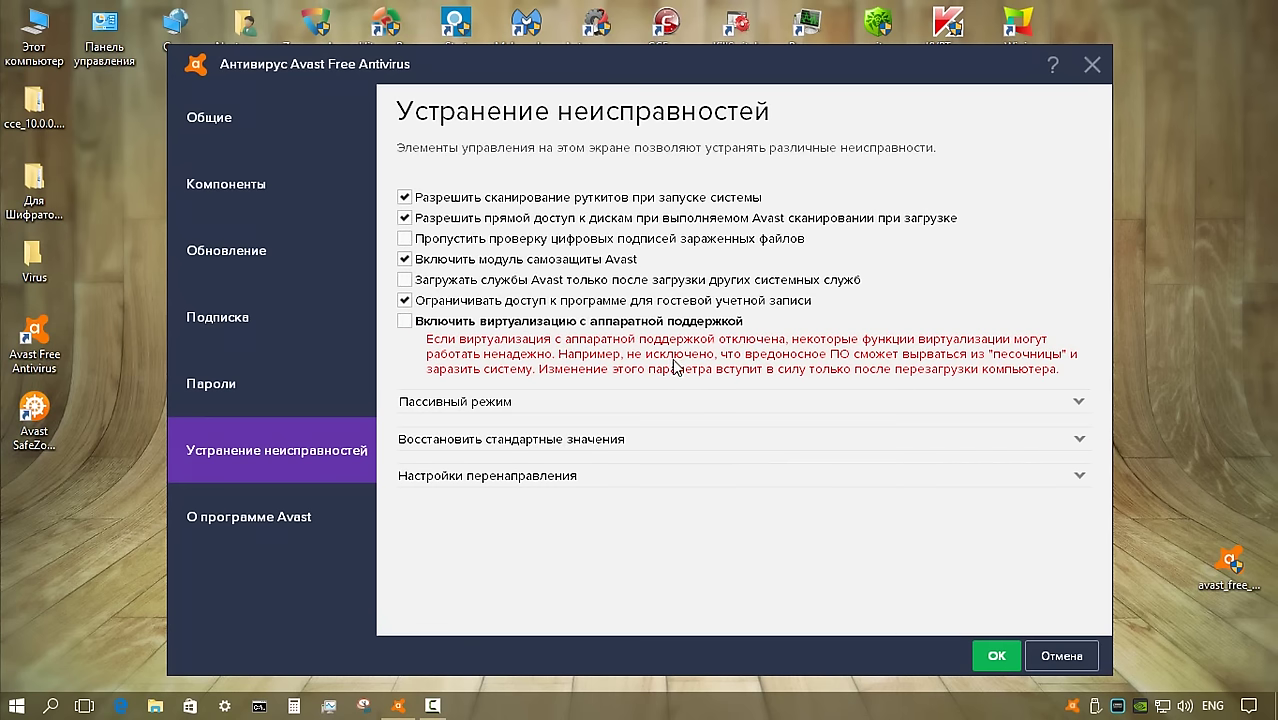
left_click(733, 384)
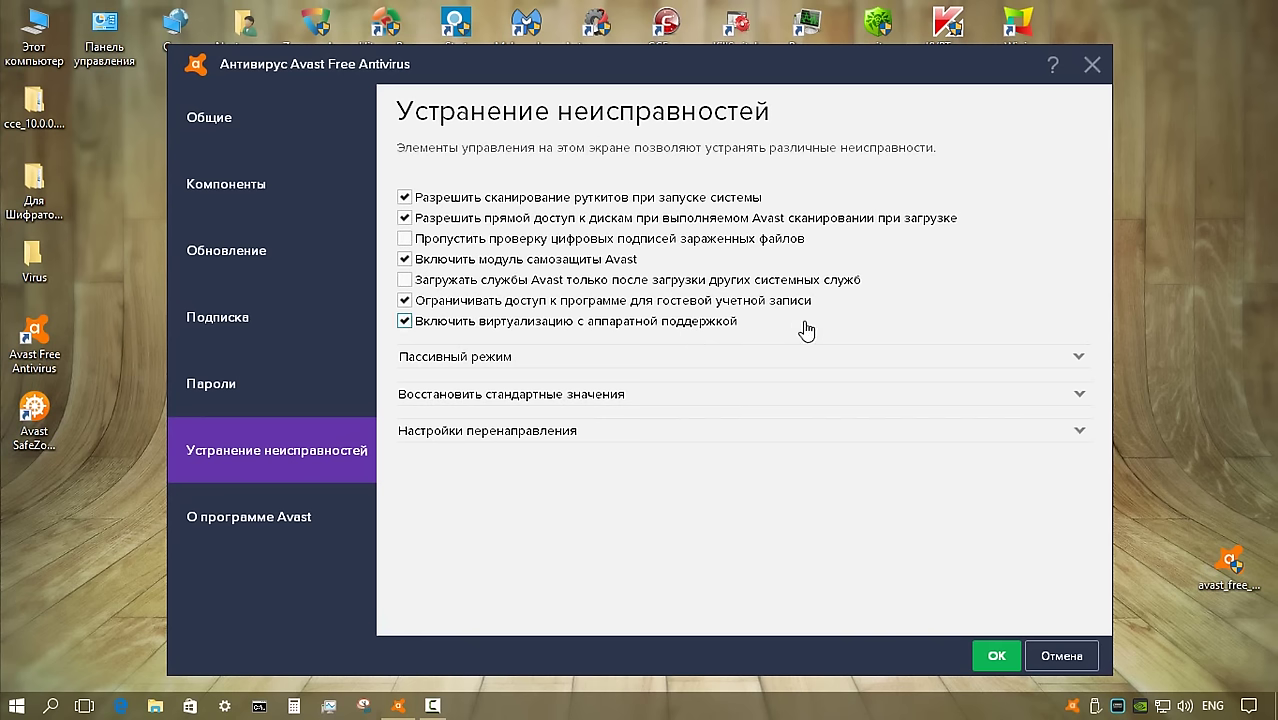
left_click(1077, 358)
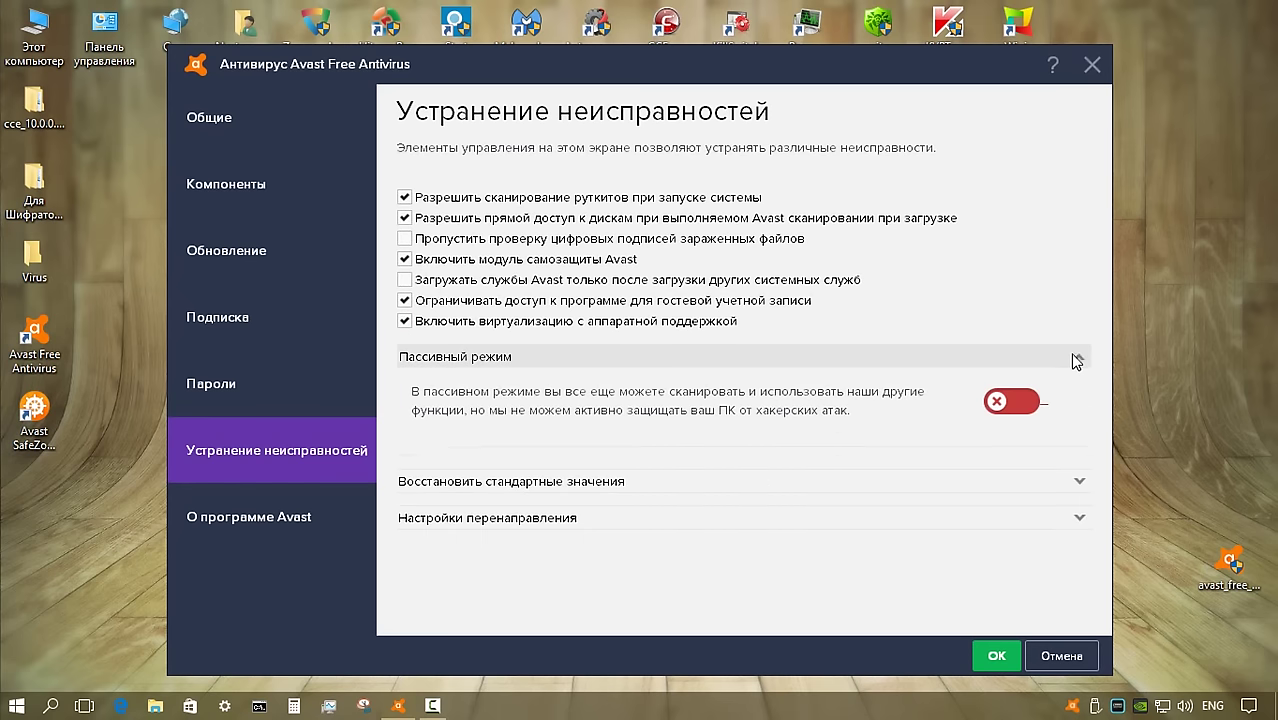
left_click(1072, 479)
left_click_drag(1100, 382, 1115, 471)
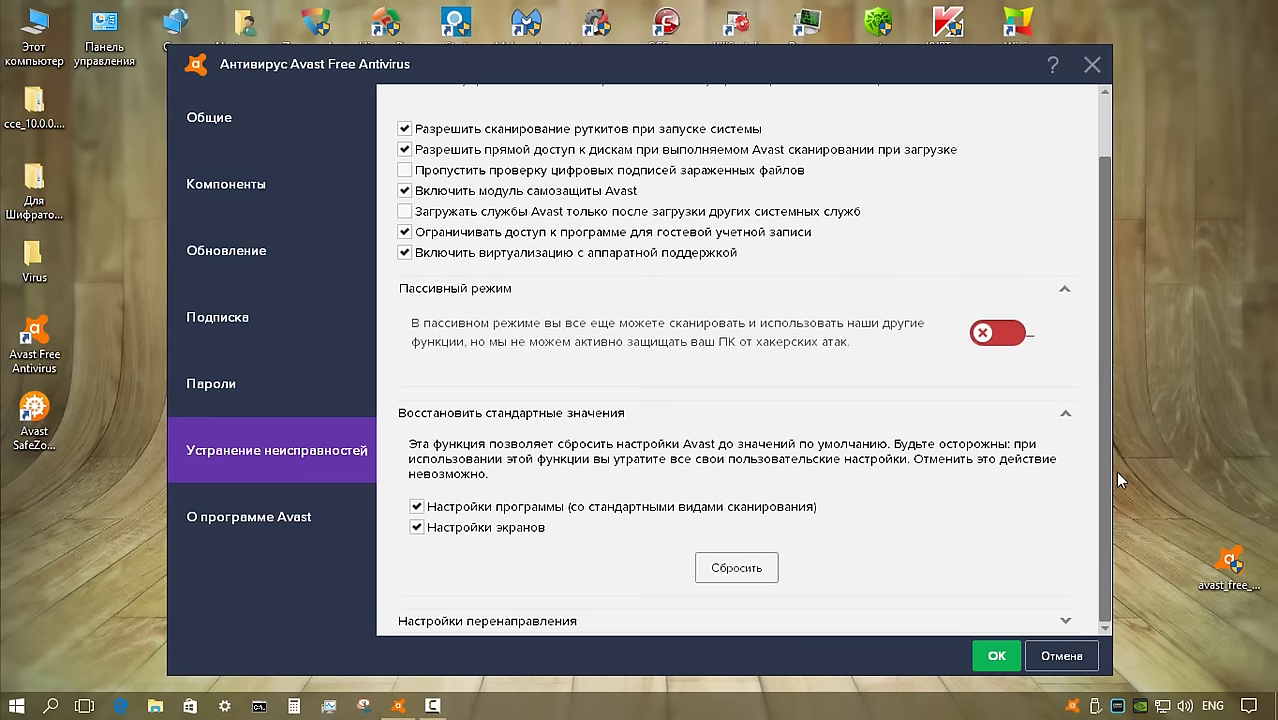
left_click(1065, 621)
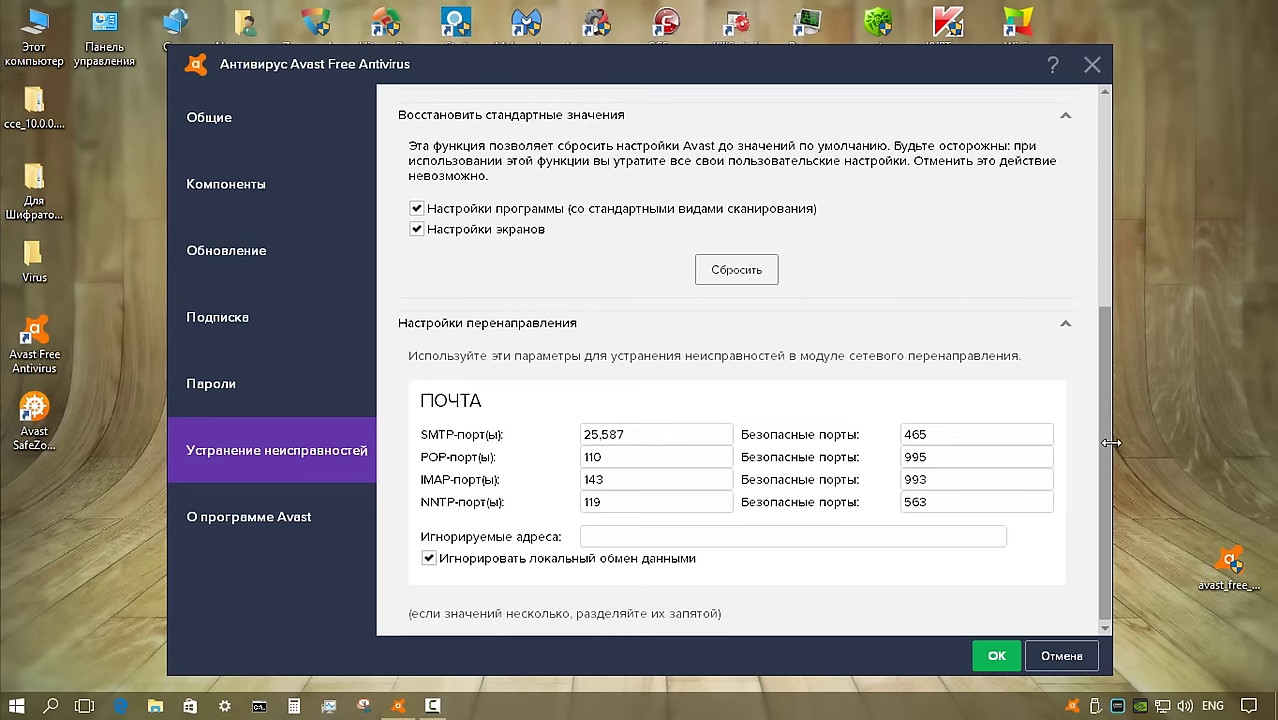
View the program and virus definition information about Avast and leave the settings
left_click(249, 516)
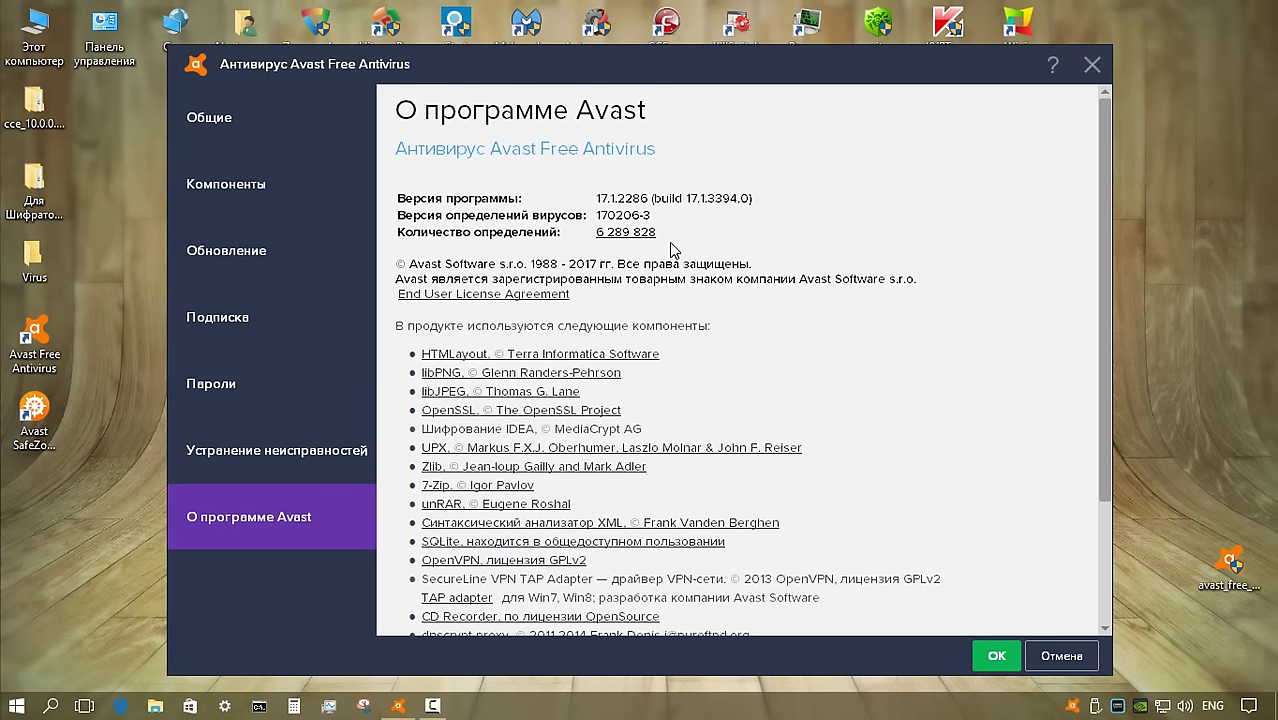
key("Escape")
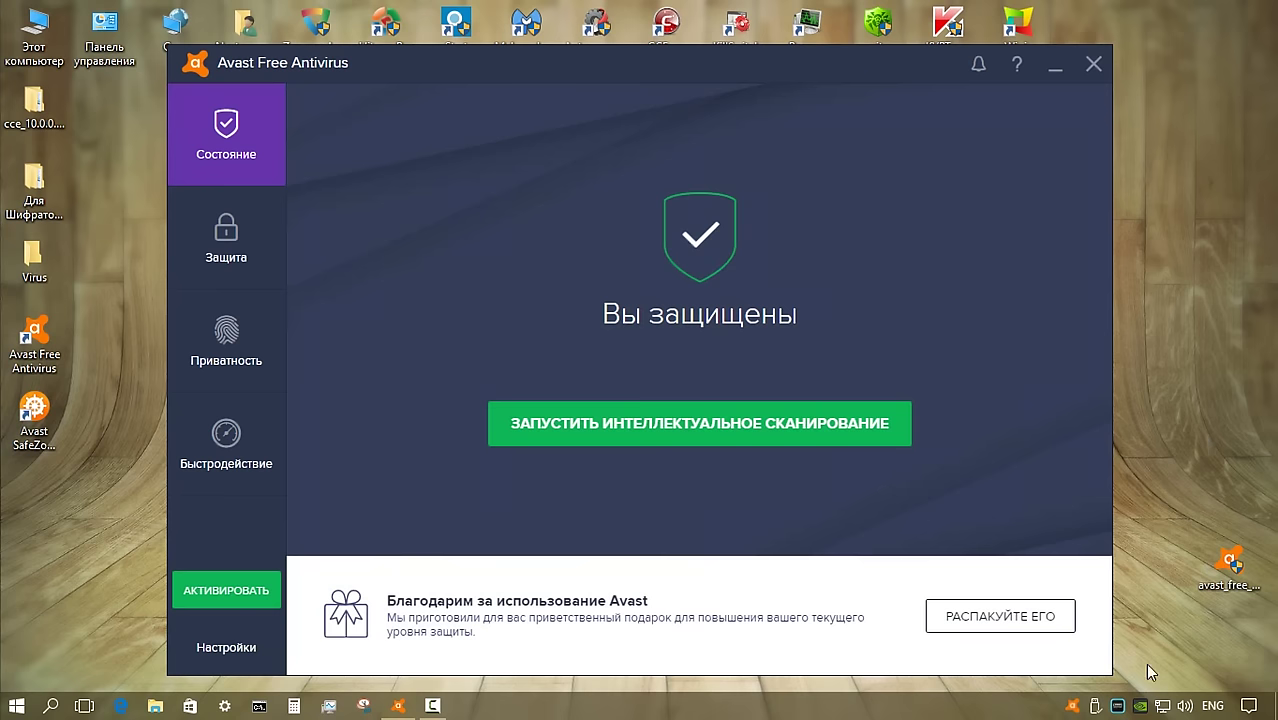
Review the commands offered by Avast's system tray icon, open the About page from there, and close Avast
right_click(1075, 705)
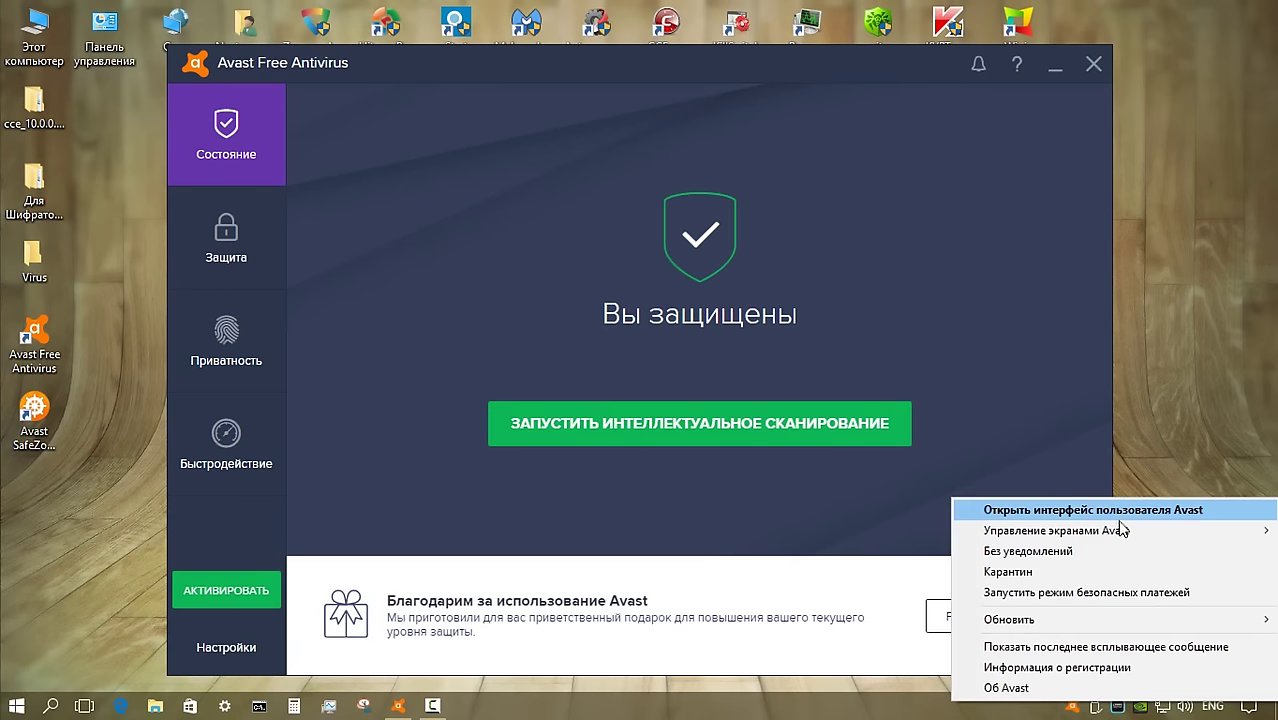
mouse_move(1120, 537)
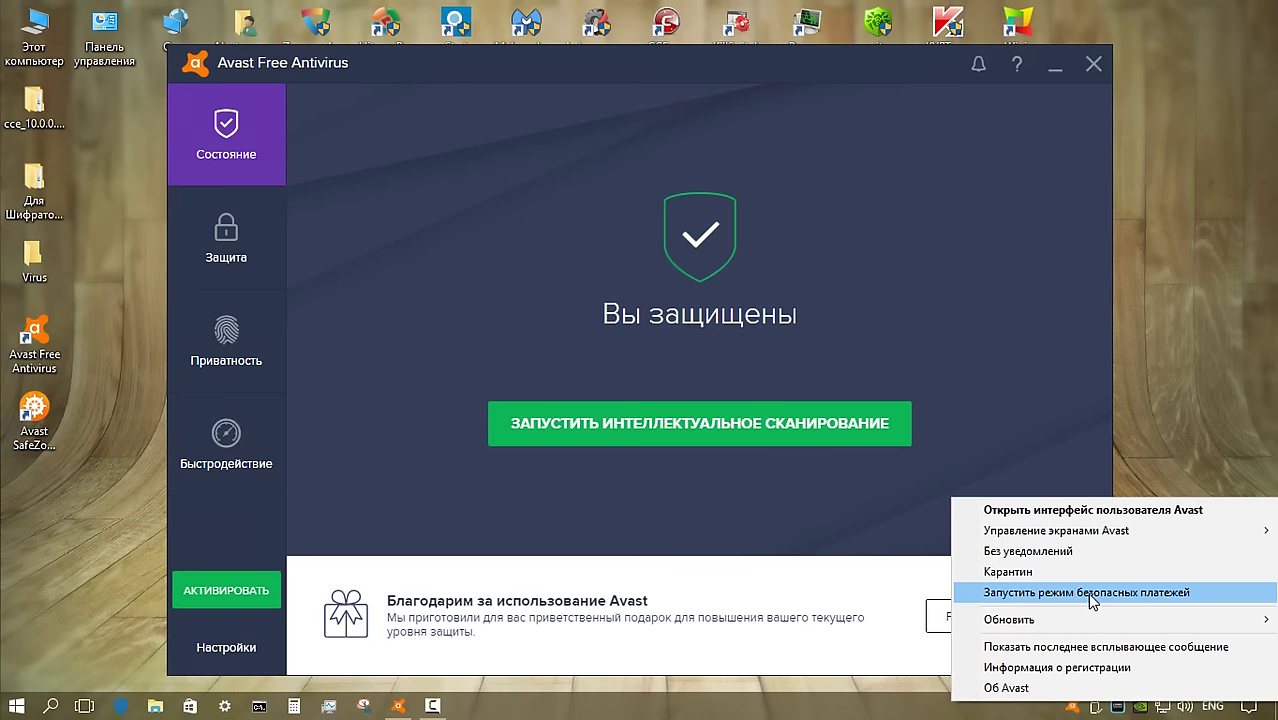
mouse_move(1082, 628)
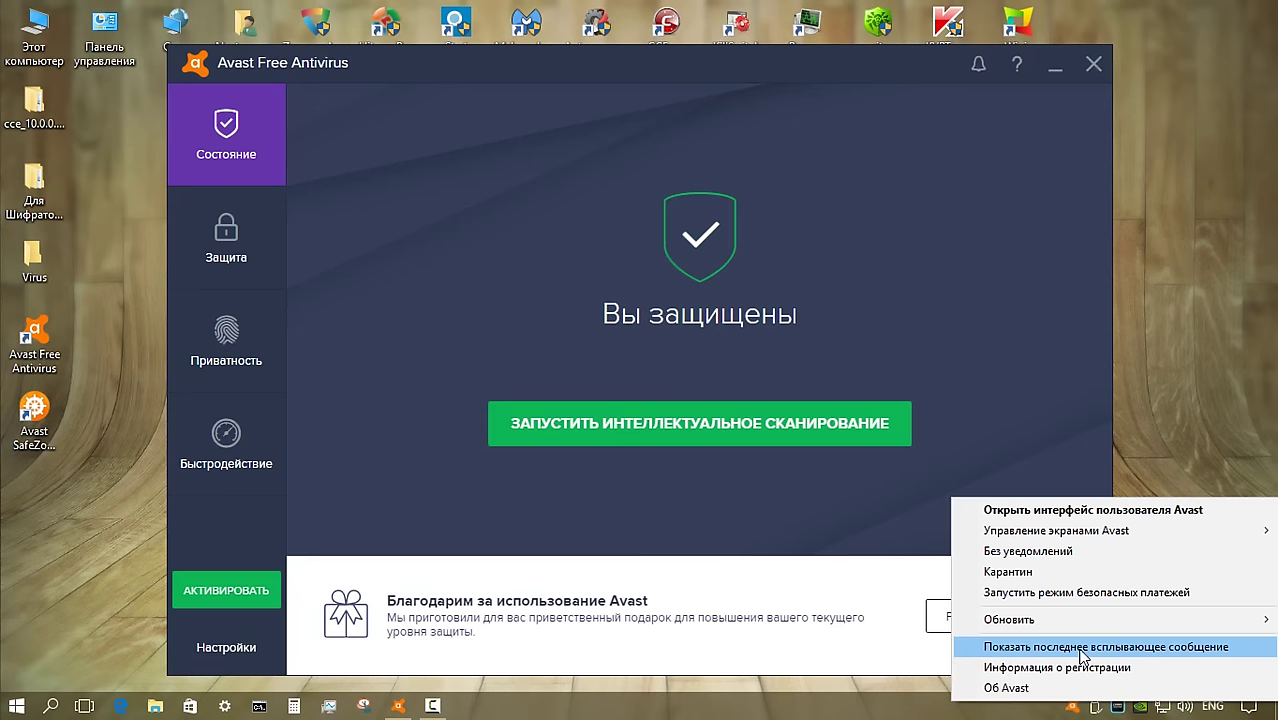
left_click(1045, 688)
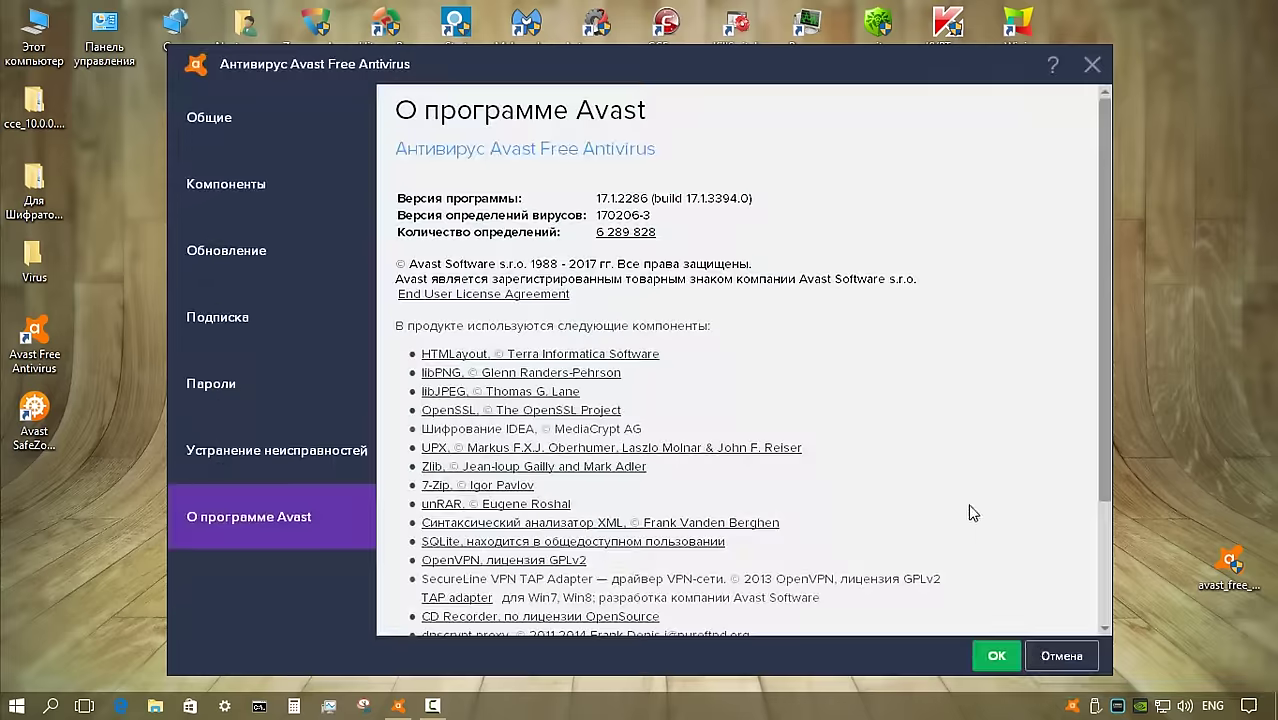
key("Escape")
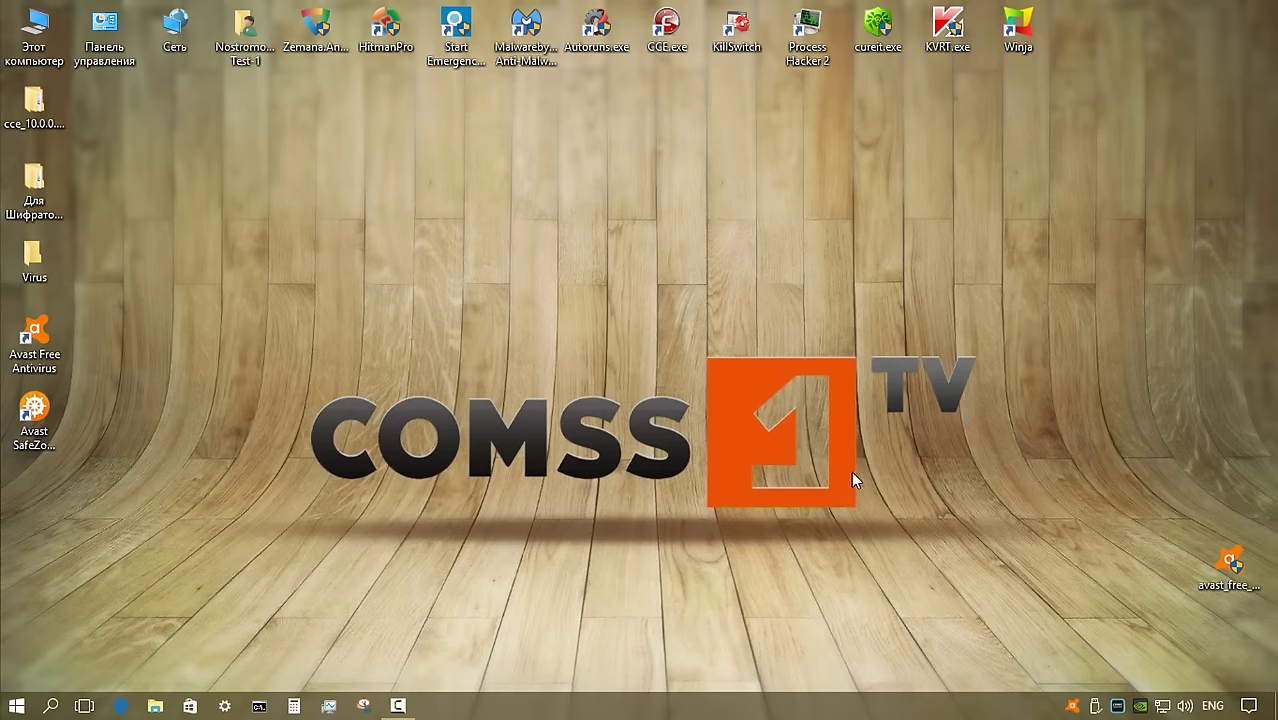